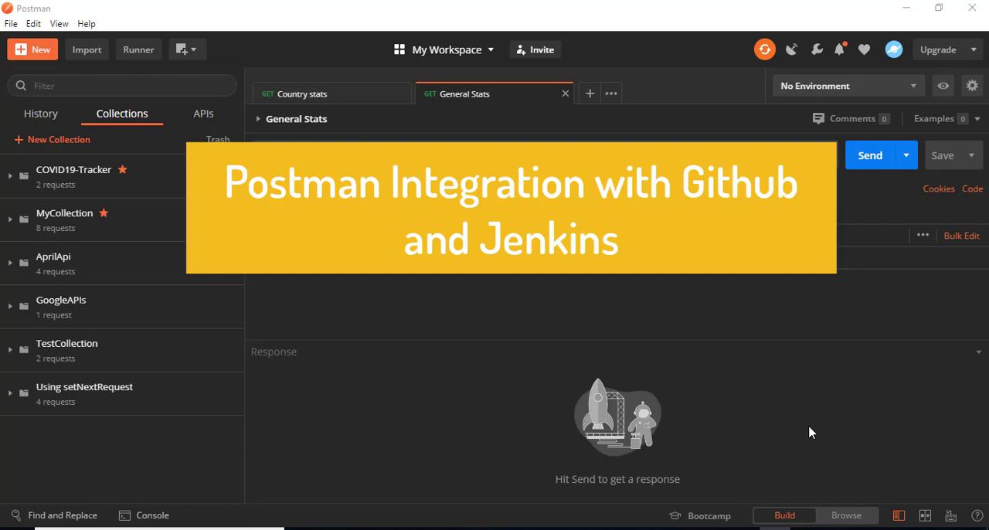
- Expand the COVID19-Tracker collection's requests and switch to the PostmanTutorials folder in File Explorer to view its exported JSON file
left_click(100, 177)
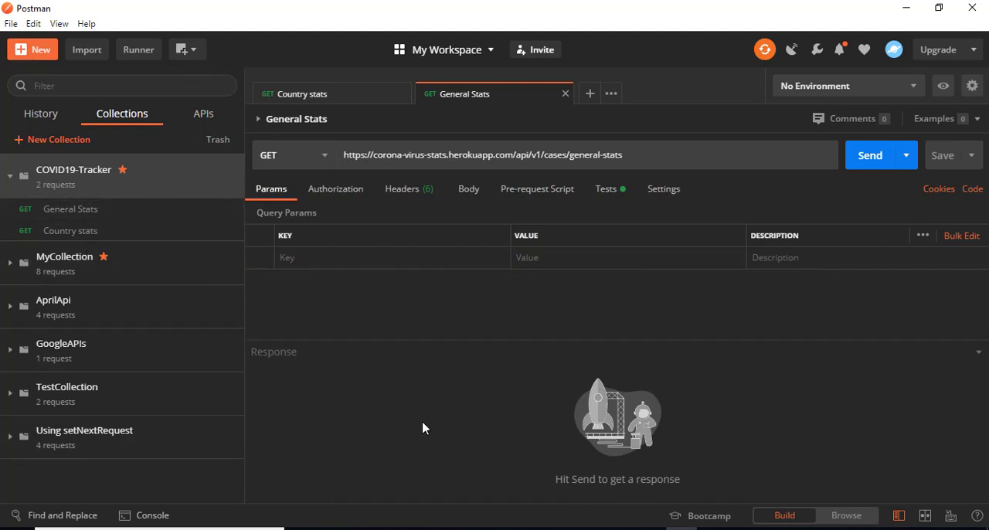
mouse_move(614, 528)
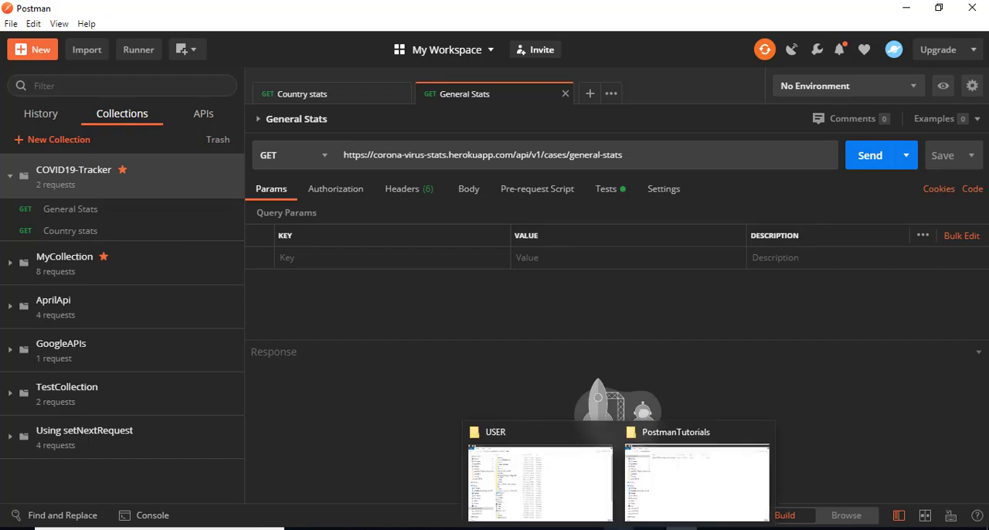
left_click(591, 449)
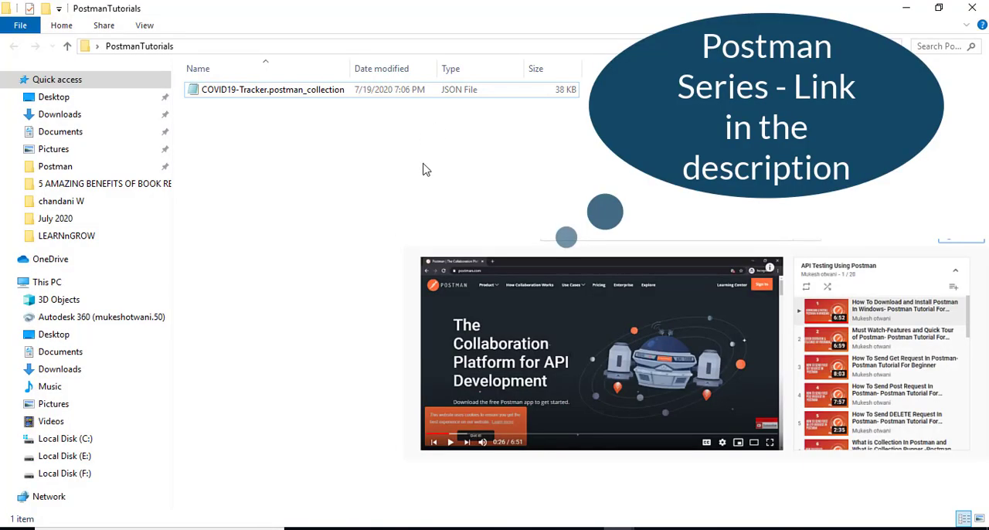
- Switch to Jenkins in Chrome and open the configuration of the Postman Test job
left_click(362, 528)
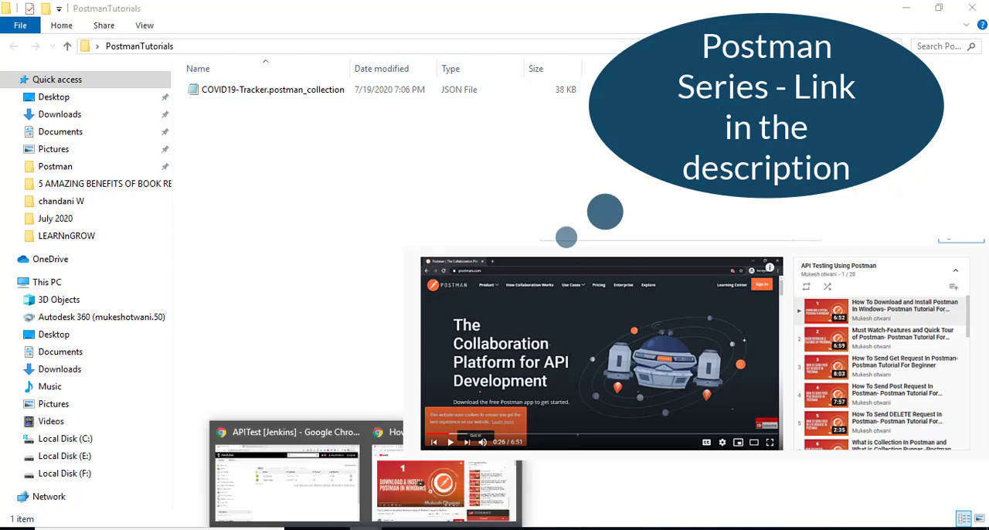
left_click(286, 483)
left_click(362, 218)
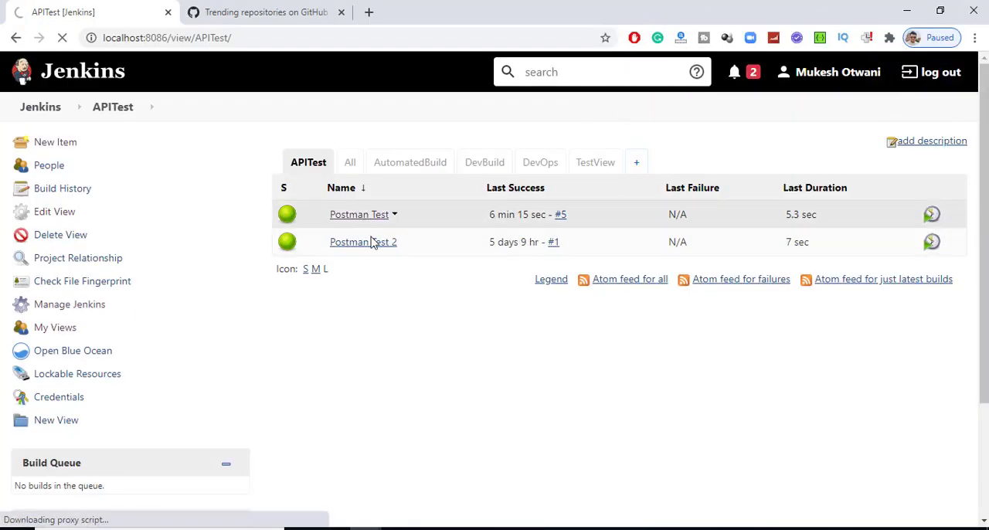
left_click(57, 281)
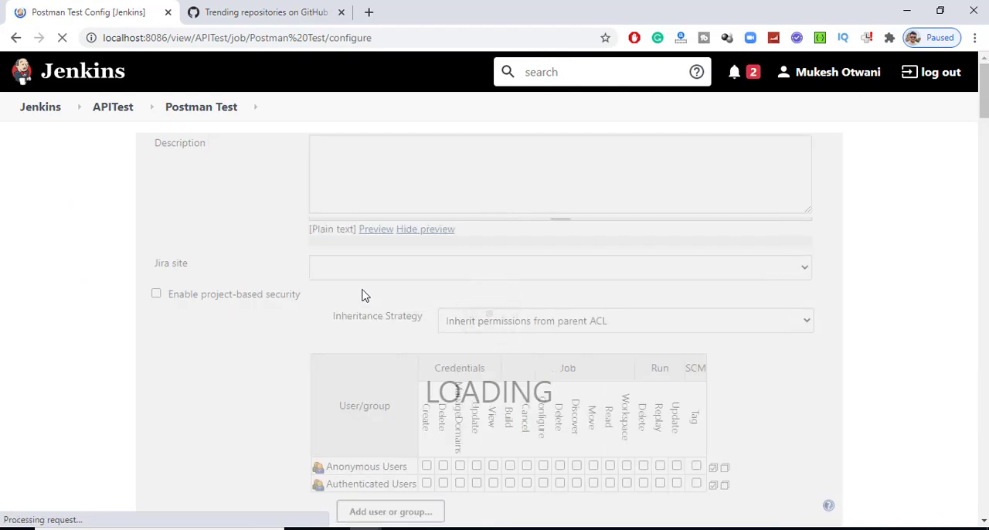
- Examine the newman run command and its local collection path in the Windows batch build step, and return to the APITest view
scroll(237, 309, "down", 15)
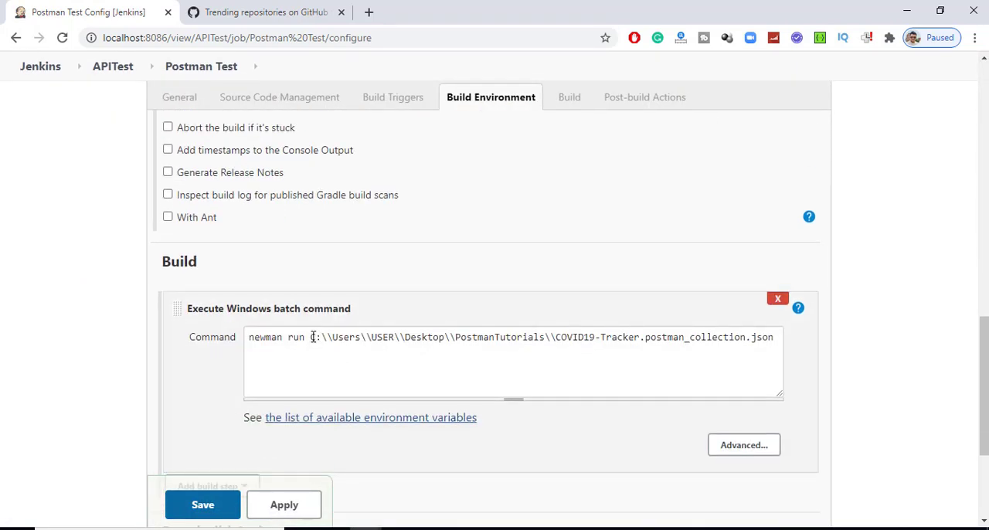
left_click_drag(310, 338, 538, 337)
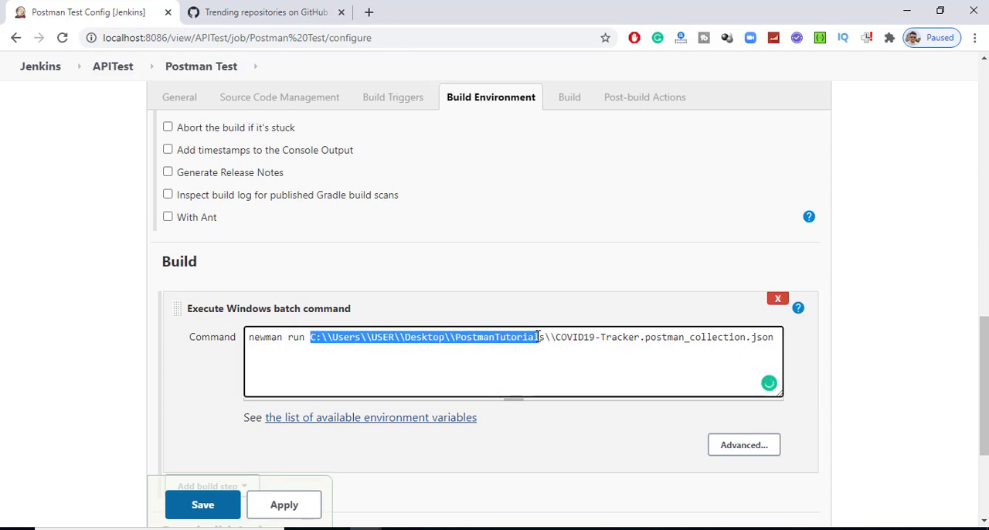
left_click(779, 336)
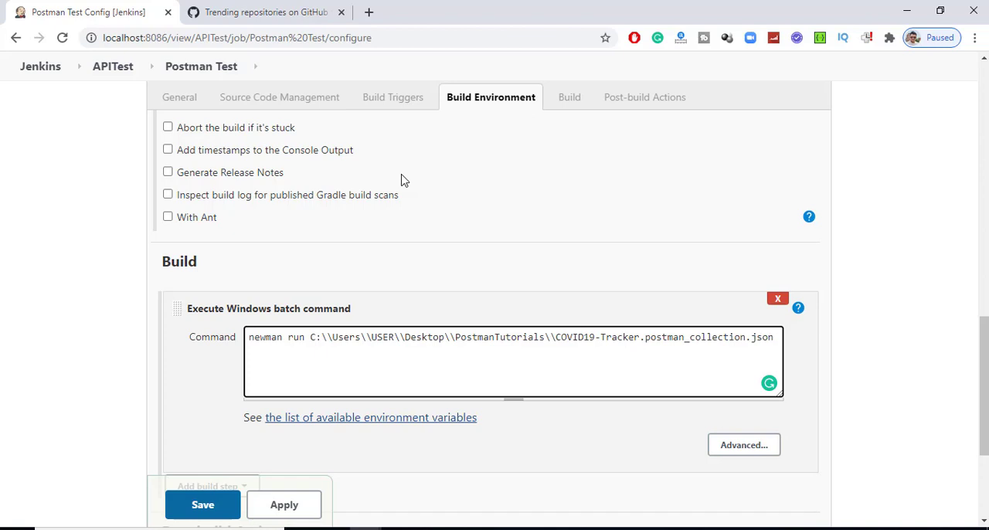
left_click(126, 66)
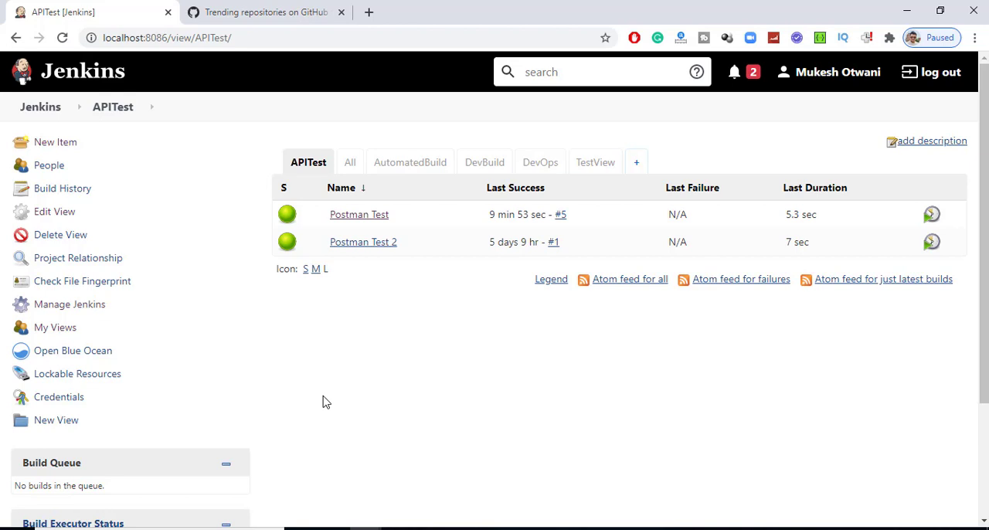
- Switch to GitHub and browse the list of trending repositories
left_click(255, 12)
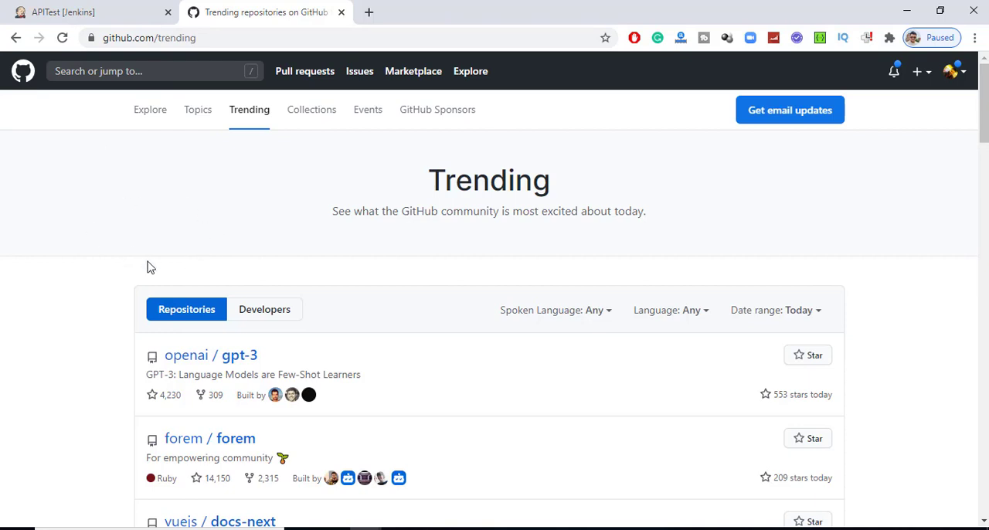
scroll(147, 270, "down", 4)
scroll(154, 267, "up", 1)
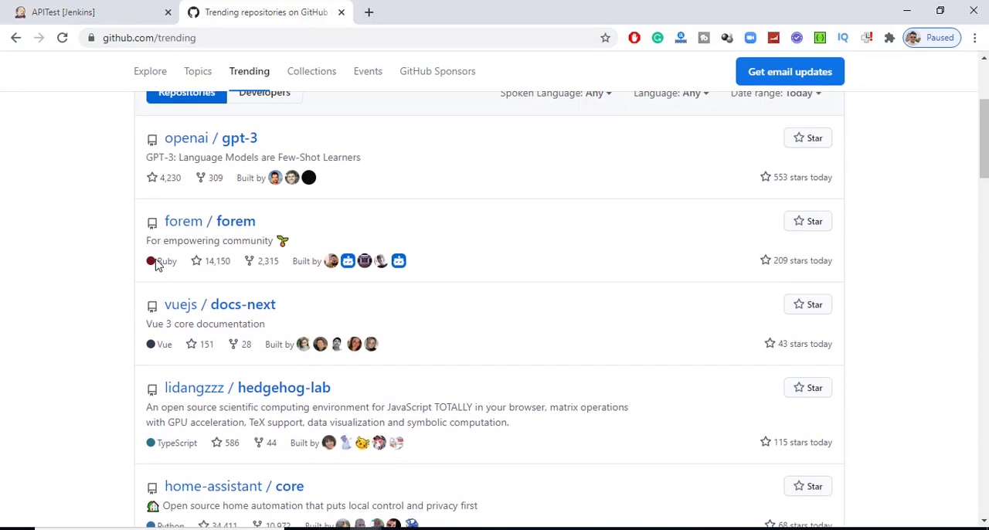
scroll(157, 263, "up", 2)
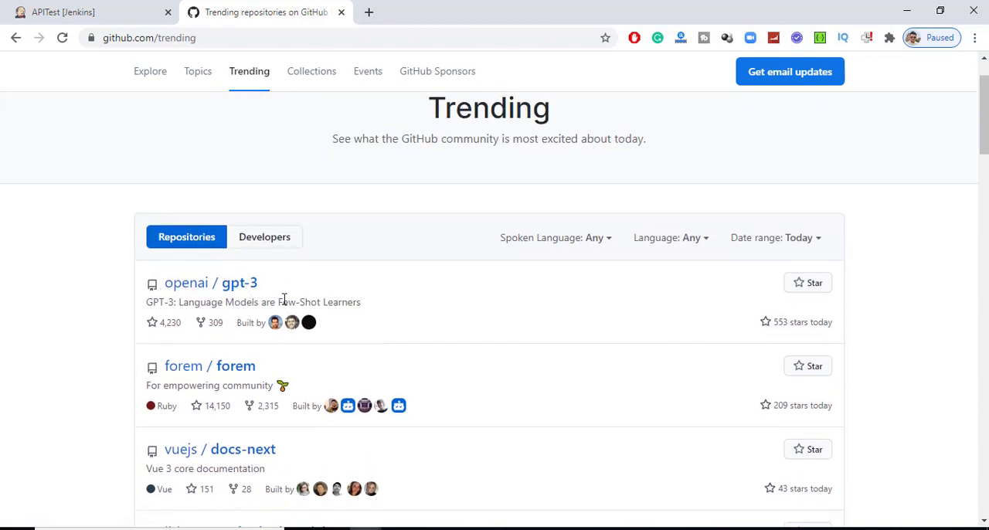
scroll(232, 363, "down", 3)
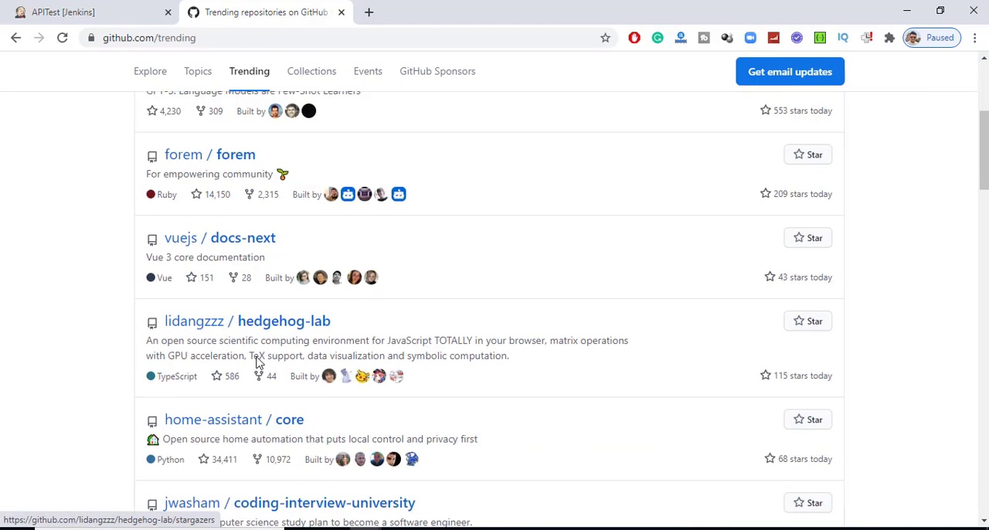
scroll(81, 310, "down", 3)
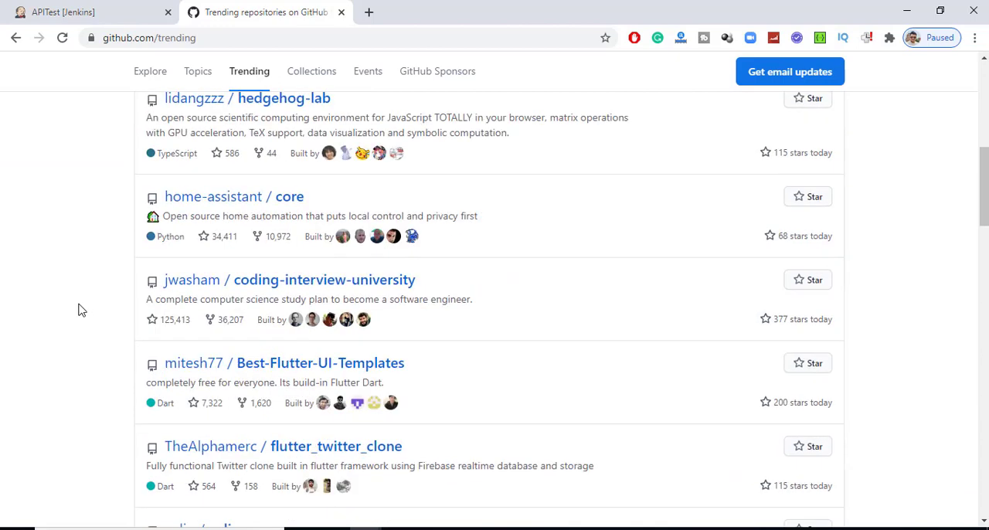
scroll(81, 310, "down", 2)
scroll(80, 309, "up", 8)
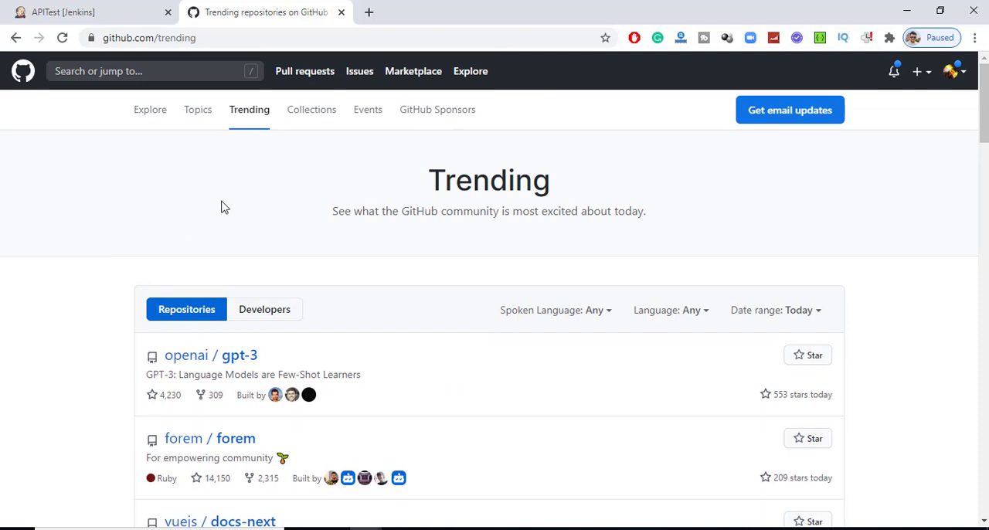
- Start a new GitHub repository and review the available owners, keeping the personal account as owner
left_click(919, 71)
left_click(884, 102)
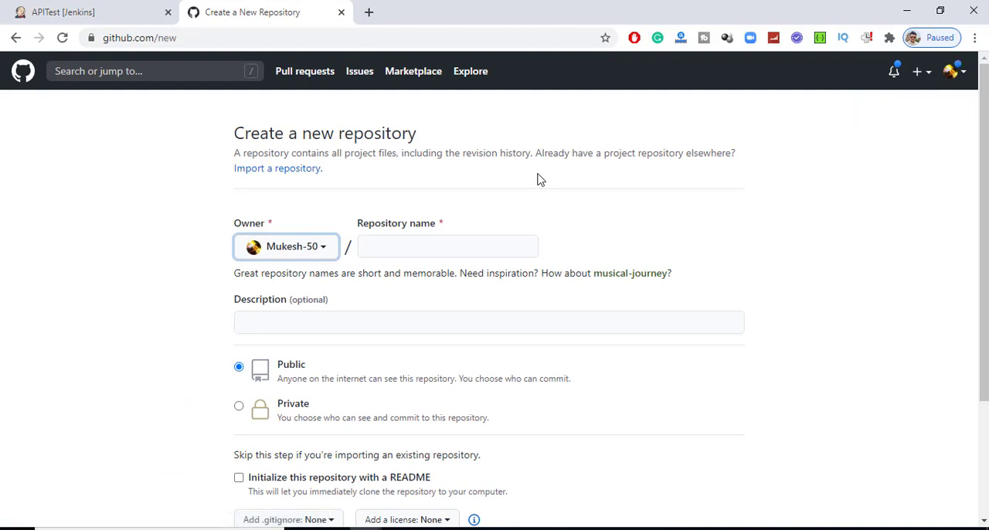
left_click(312, 257)
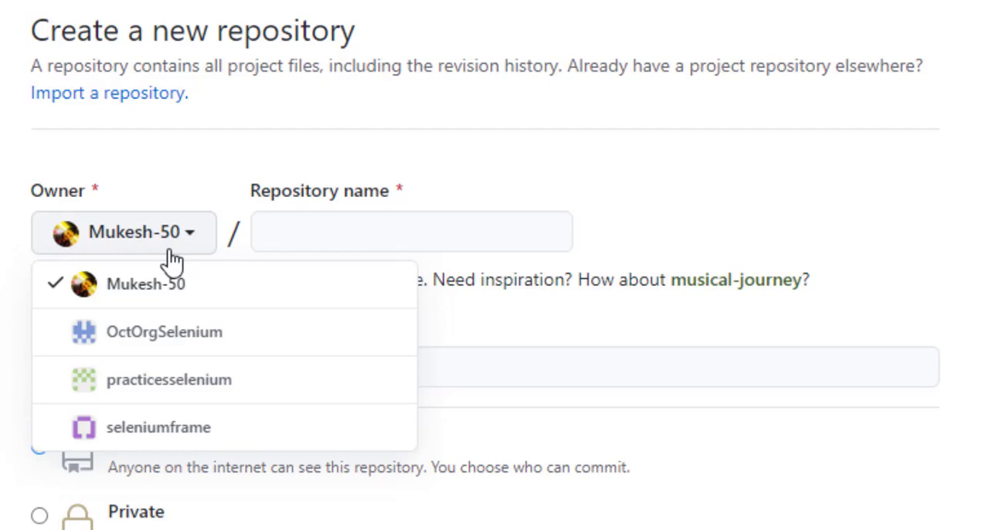
left_click(264, 253)
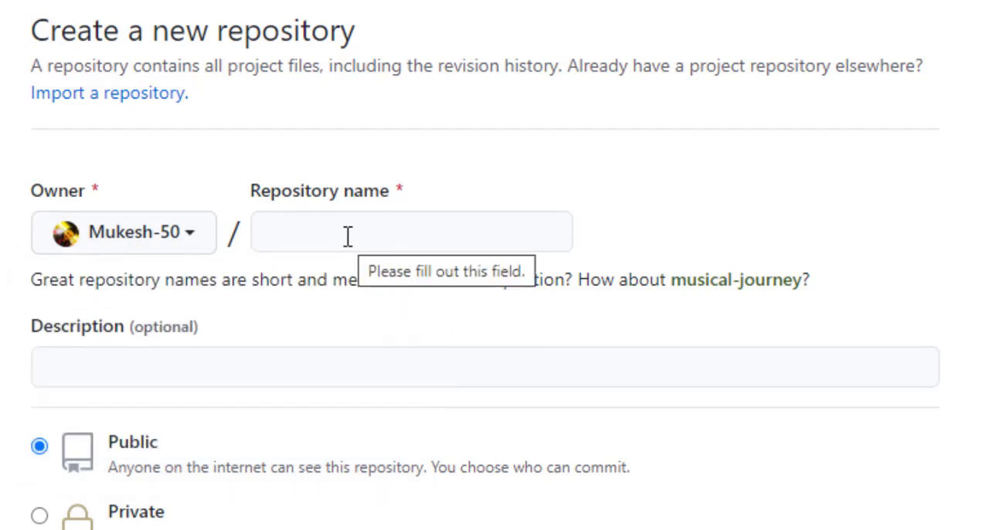
- Name the new repository PostmanTestScenario
left_click(347, 237)
type("Pos")
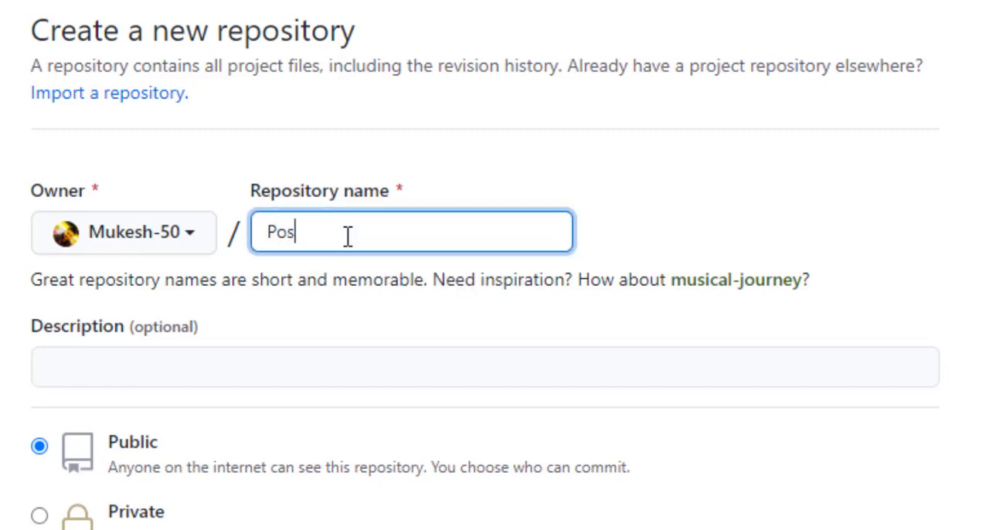
type("tmanRepo")
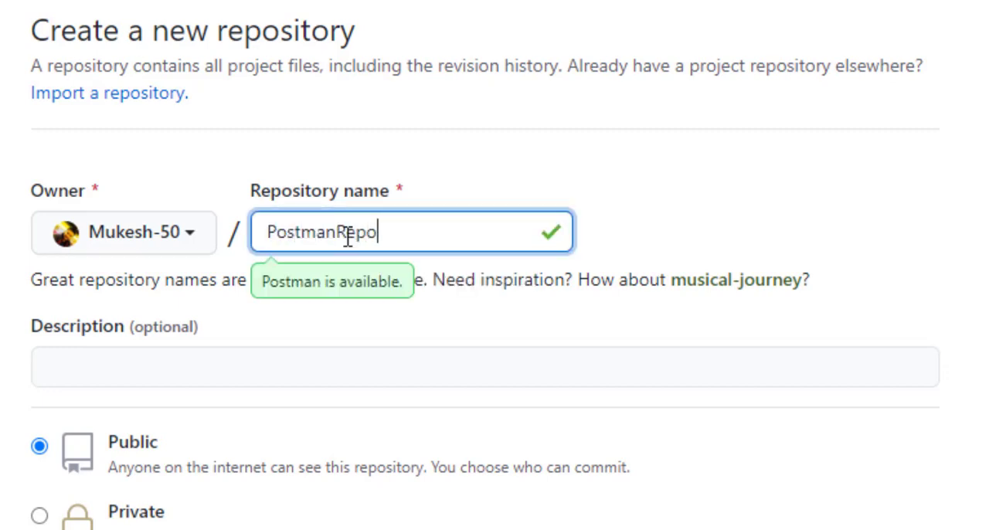
type("sit")
key("BackSpace")
key("BackSpace")
key("BackSpace")
key("BackSpace")
key("BackSpace")
key("BackSpace")
key("BackSpace")
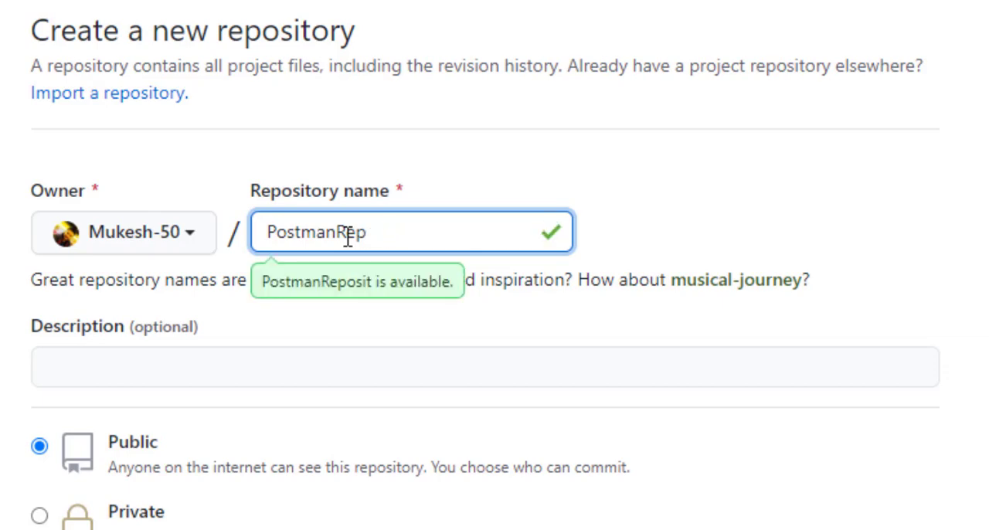
type("TestScenar")
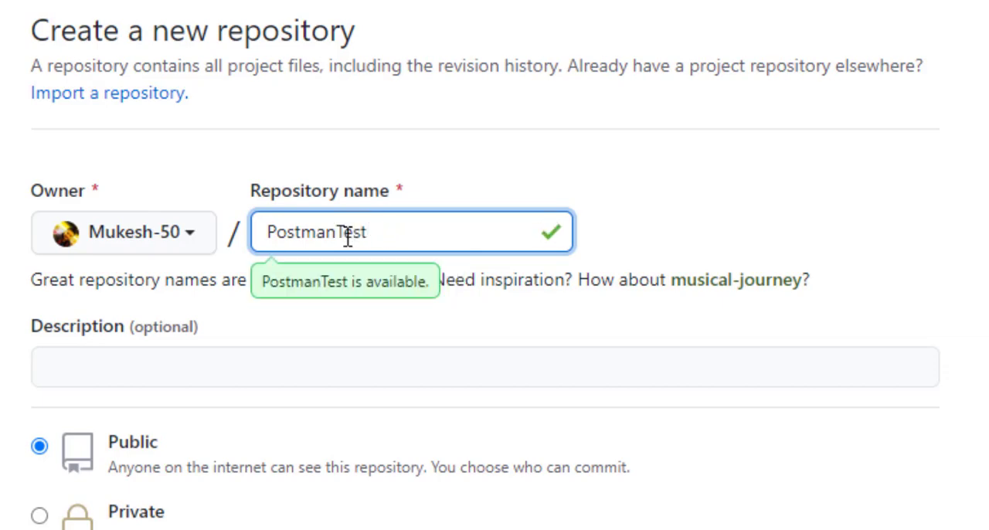
type("io")
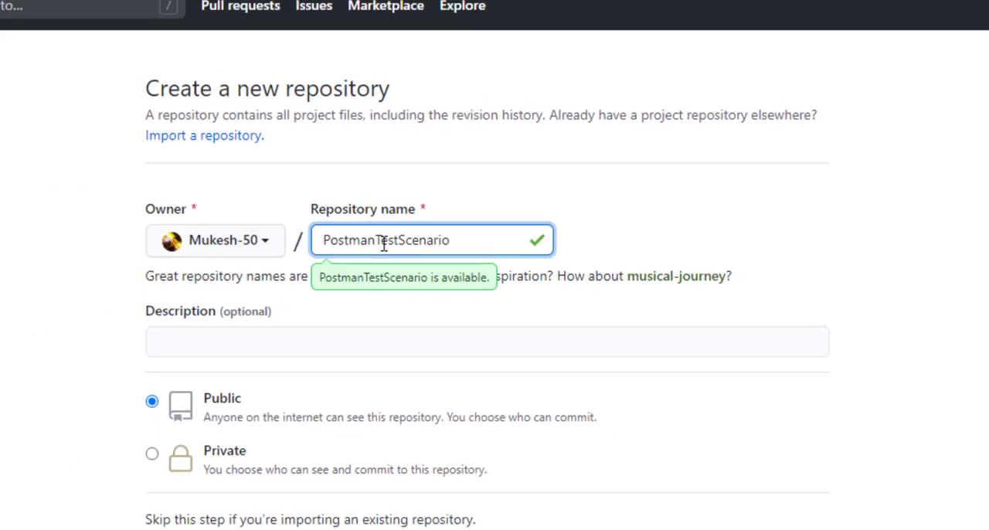
- Create the repository as public, without a README, .gitignore or license
left_click(215, 478)
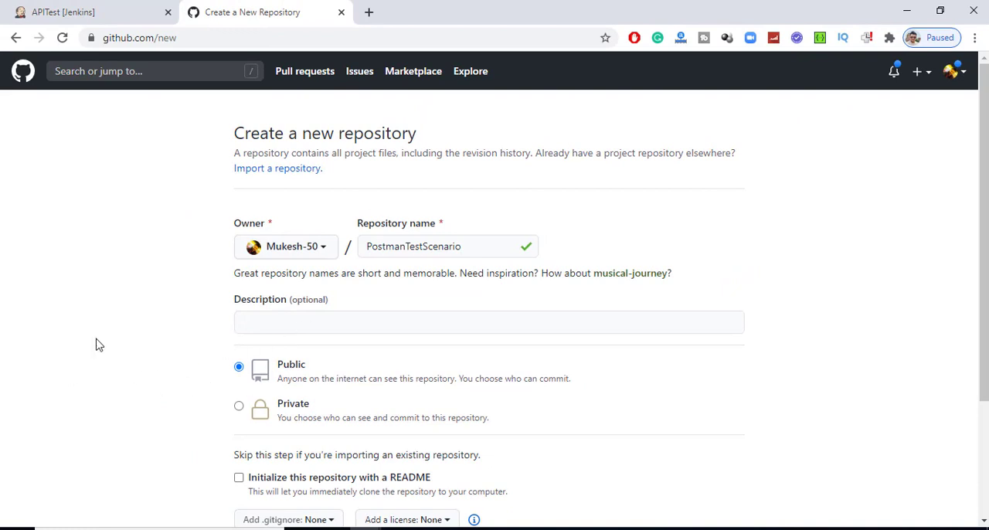
scroll(99, 345, "down", 2)
left_click(283, 423)
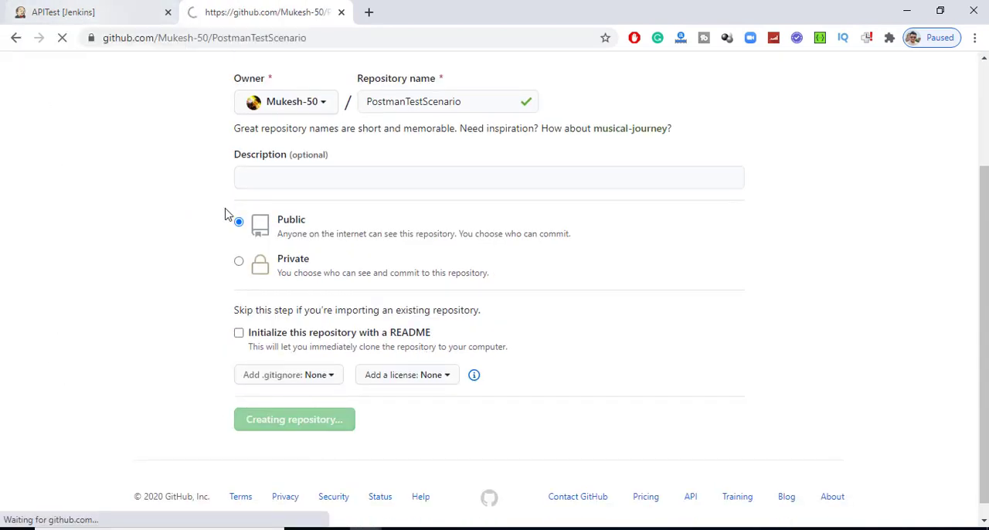
- Examine the new repository's setup instructions for creating, pushing or importing a repository, including the git command-line commands
scroll(207, 263, "down", 1)
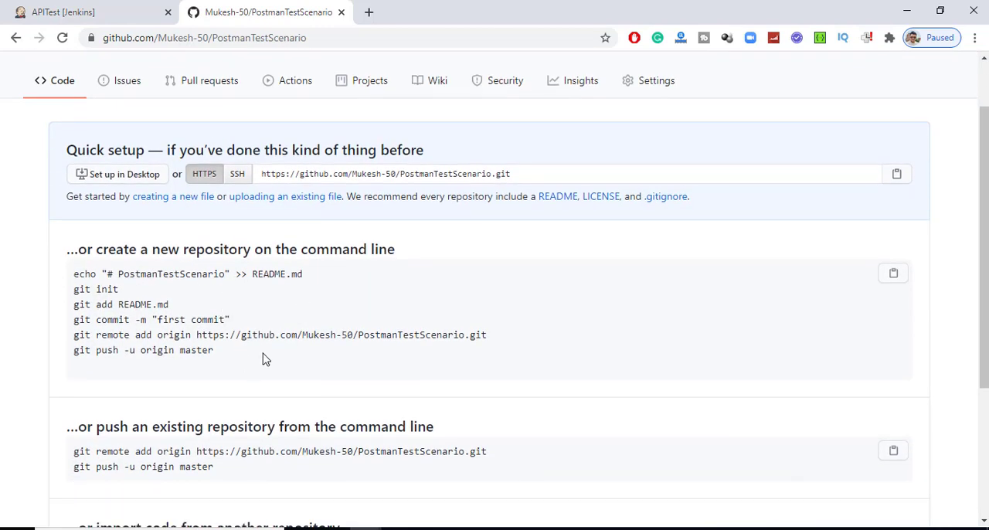
scroll(36, 341, "down", 2)
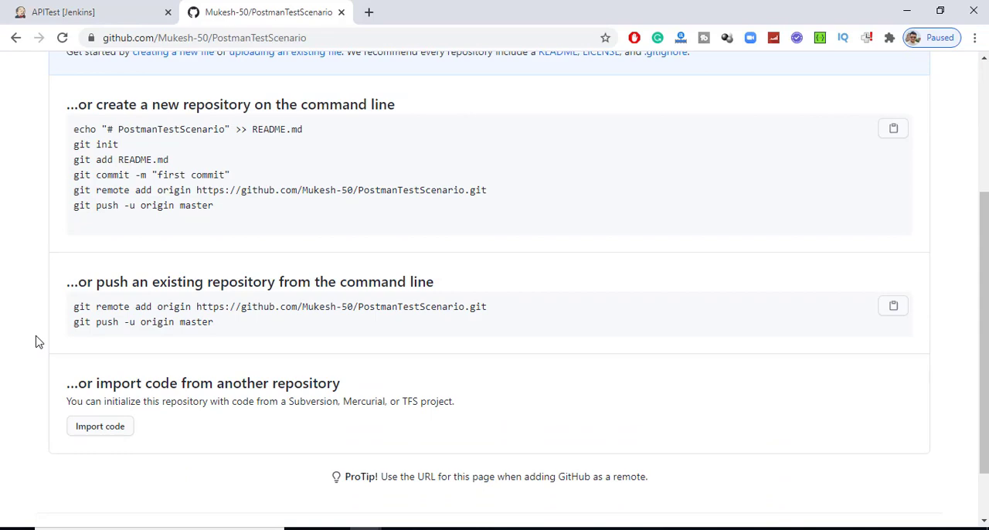
left_click_drag(145, 105, 94, 106)
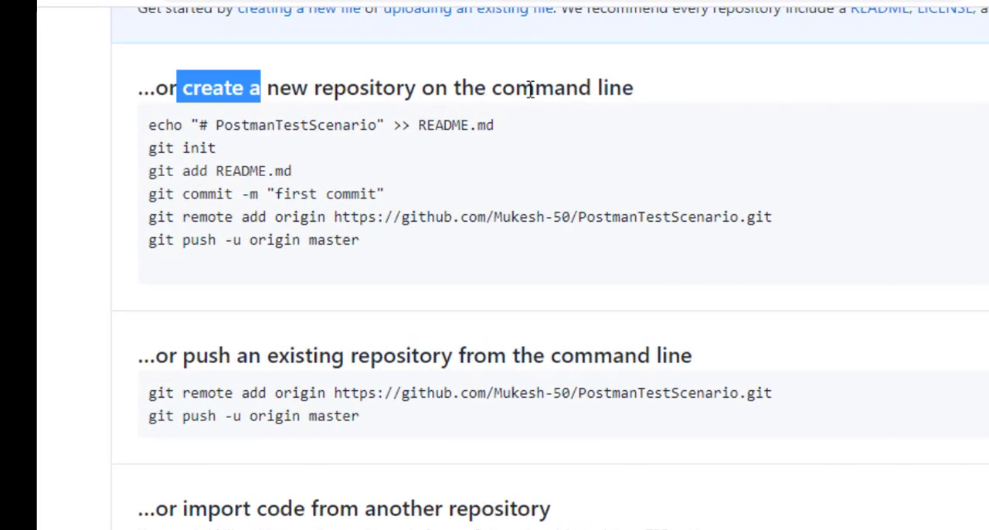
left_click_drag(530, 90, 764, 94)
left_click(765, 94)
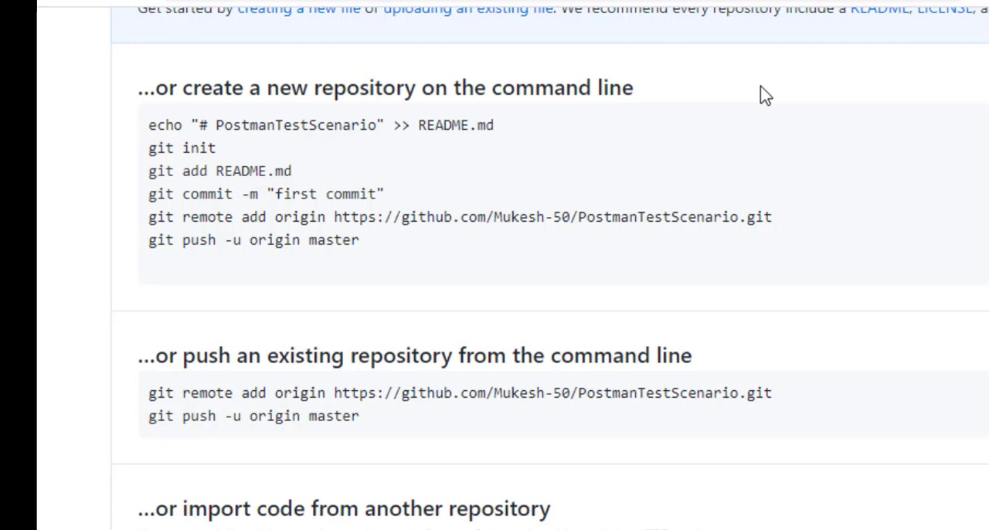
left_click_drag(399, 254, 132, 137)
left_click(470, 237)
left_click_drag(413, 423, 147, 354)
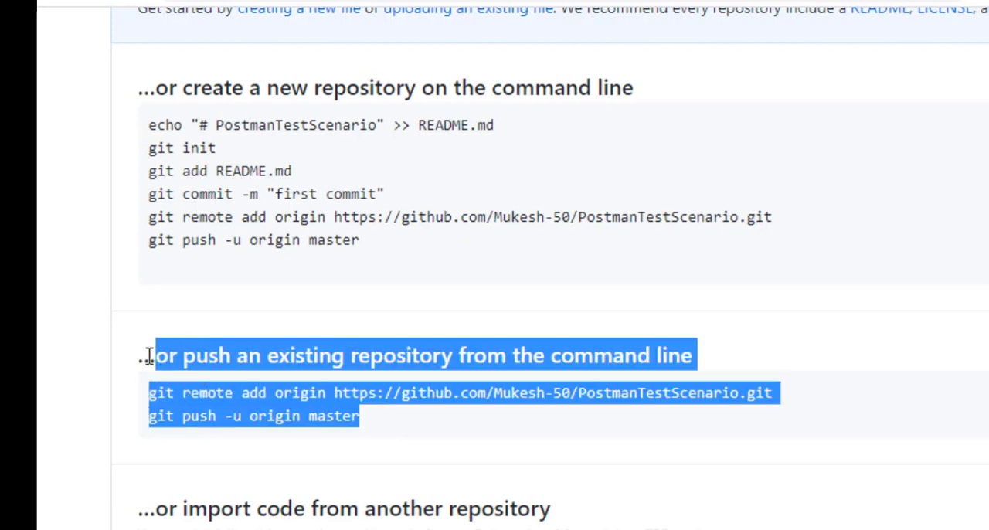
left_click(399, 487)
left_click_drag(197, 504, 596, 518)
left_click(248, 302)
left_click_drag(442, 257, 127, 126)
left_click(455, 258)
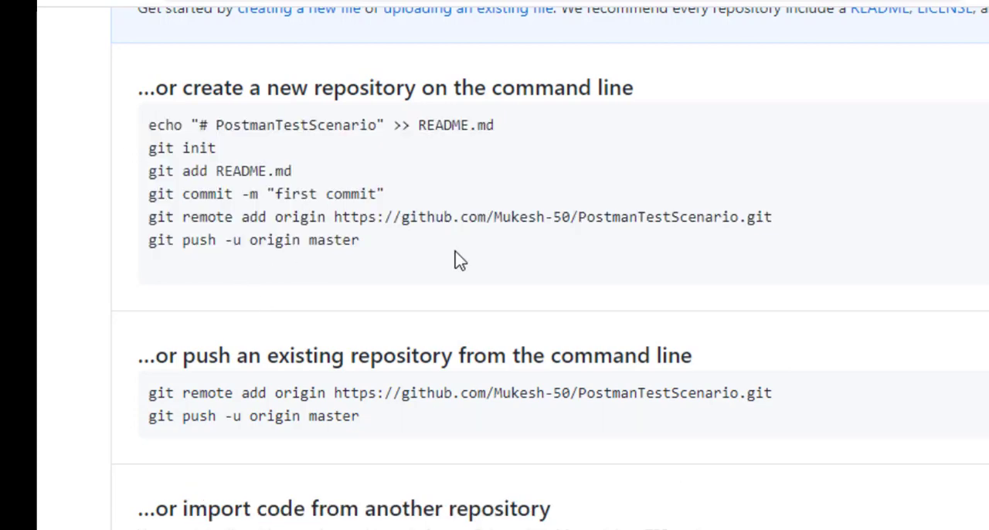
- Copy the PostmanTestScenario repository's HTTPS URL into an untitled Notepad document, and return to the GitHub page in Chrome
scroll(455, 258, "up", 3)
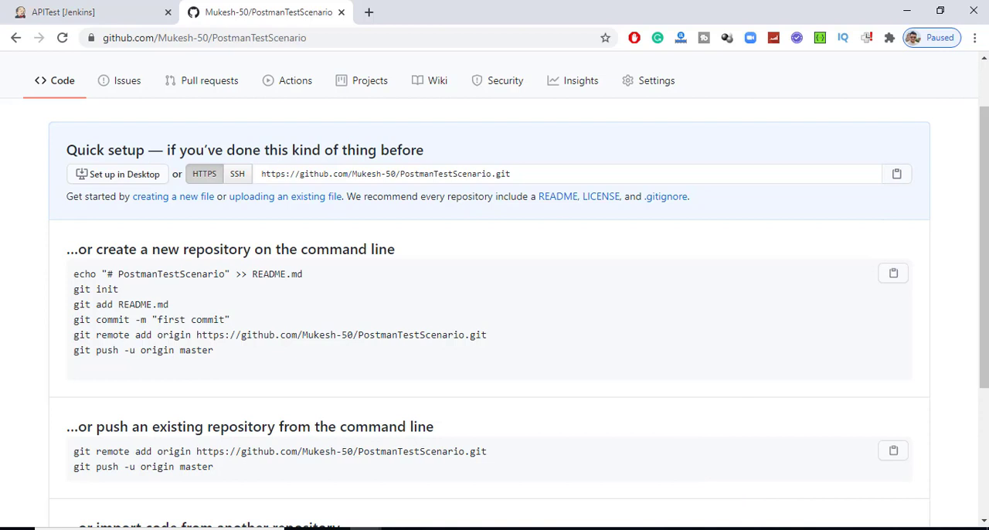
left_click(743, 529)
type("https://github.com/Mukesh-50/PostmanTestScenario.git")
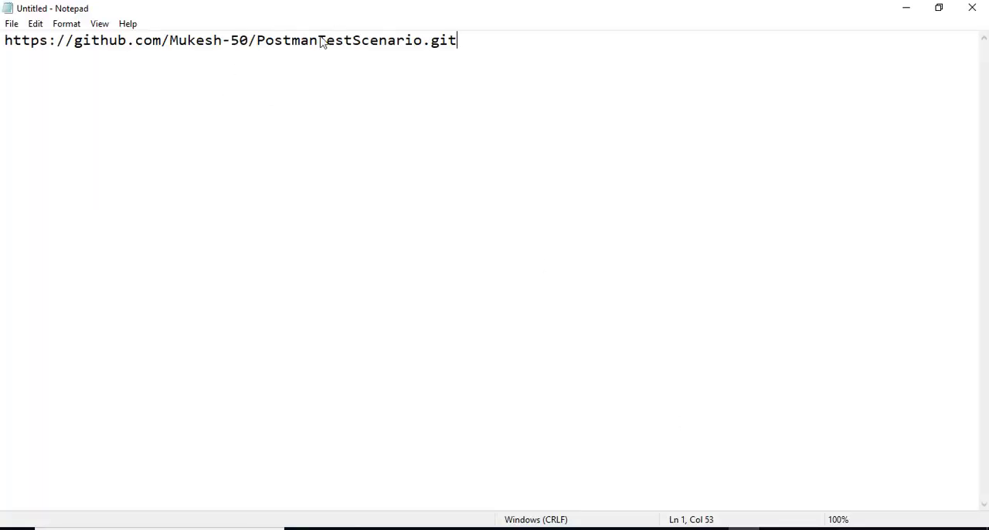
key("ctrl+a")
key("alt+Tab")
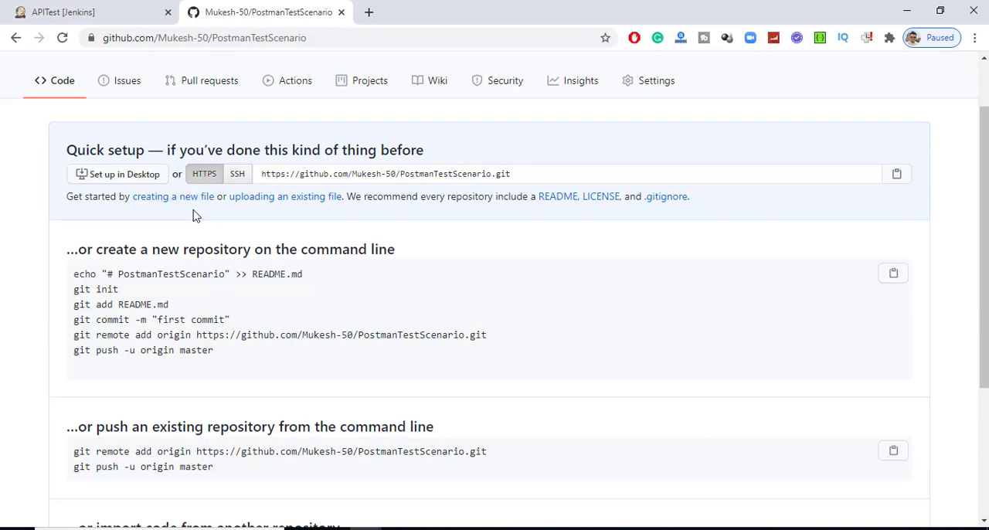
- Compare the repository's SSH and HTTPS addresses, check the PostmanTutorials folder in File Explorer, and return to the GitHub page in Chrome
left_click(237, 174)
left_click(204, 175)
mouse_move(618, 524)
left_click(672, 492)
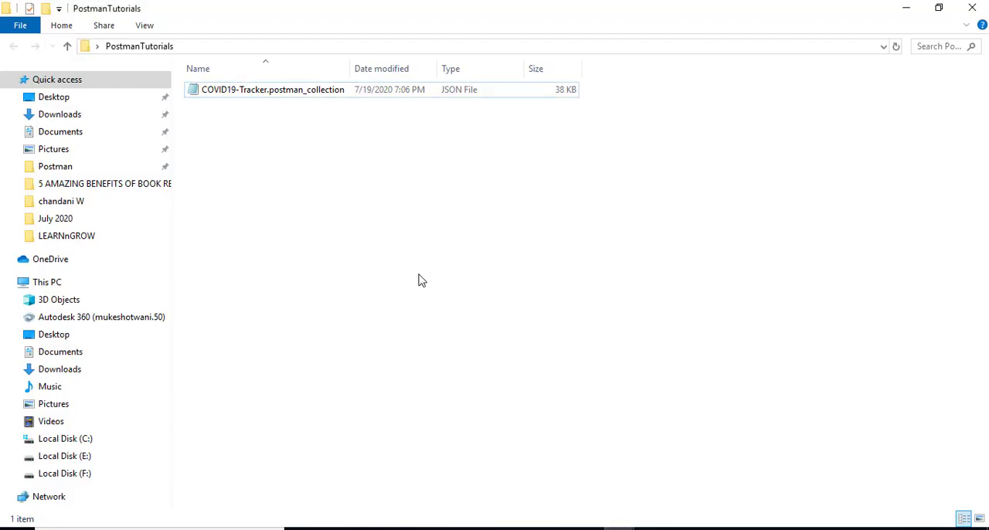
key("alt+Tab")
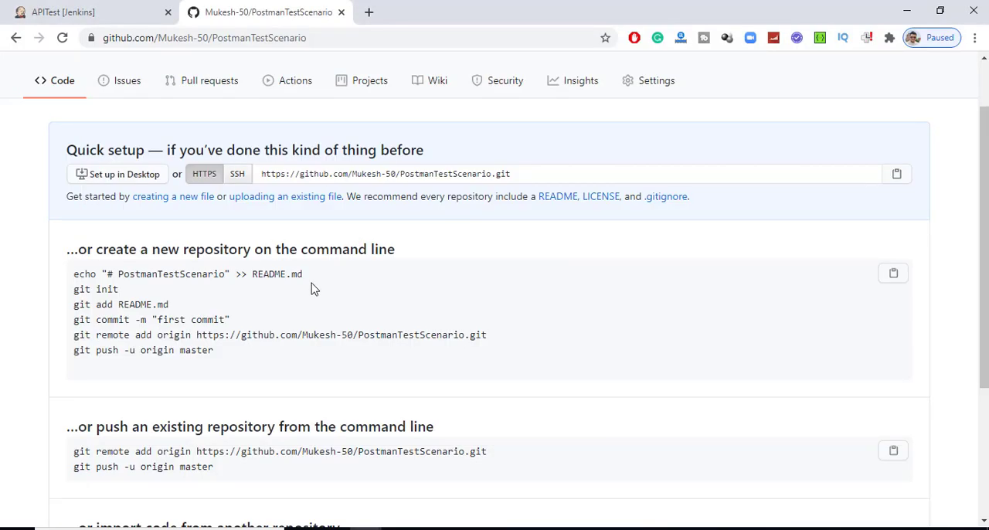
- Examine the git commands listed for creating a new repository on the command line
left_click_drag(261, 360, 74, 274)
left_click(278, 374)
left_click_drag(264, 359, 75, 270)
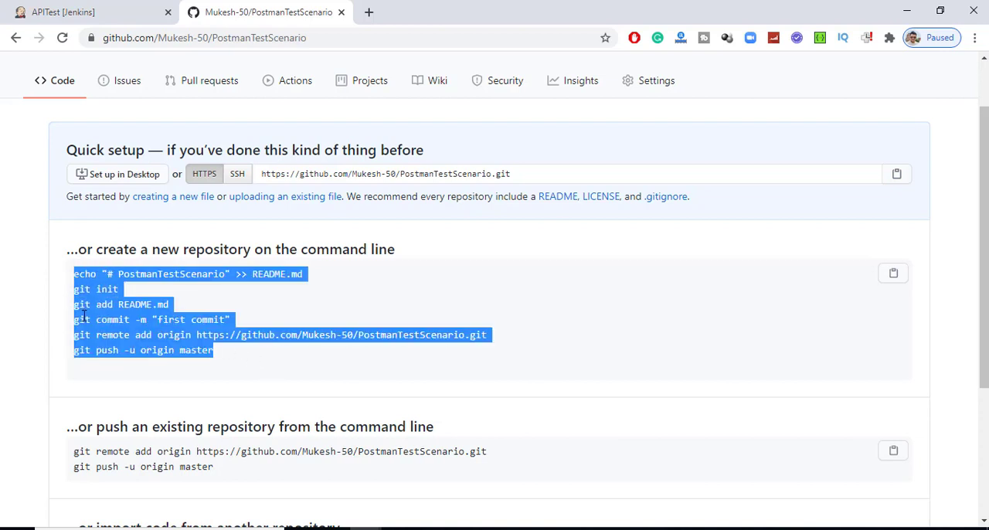
triple_click(83, 319)
double_click(81, 305)
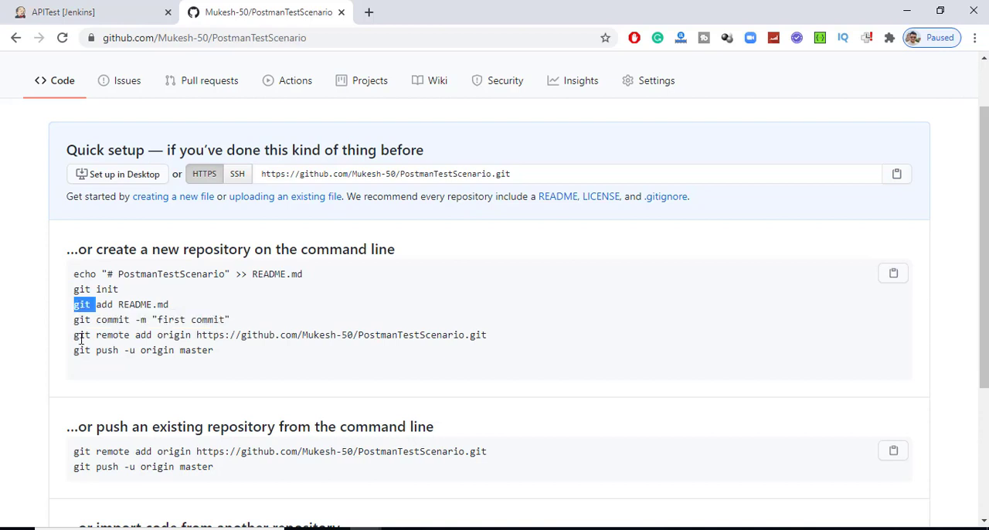
left_click(192, 371)
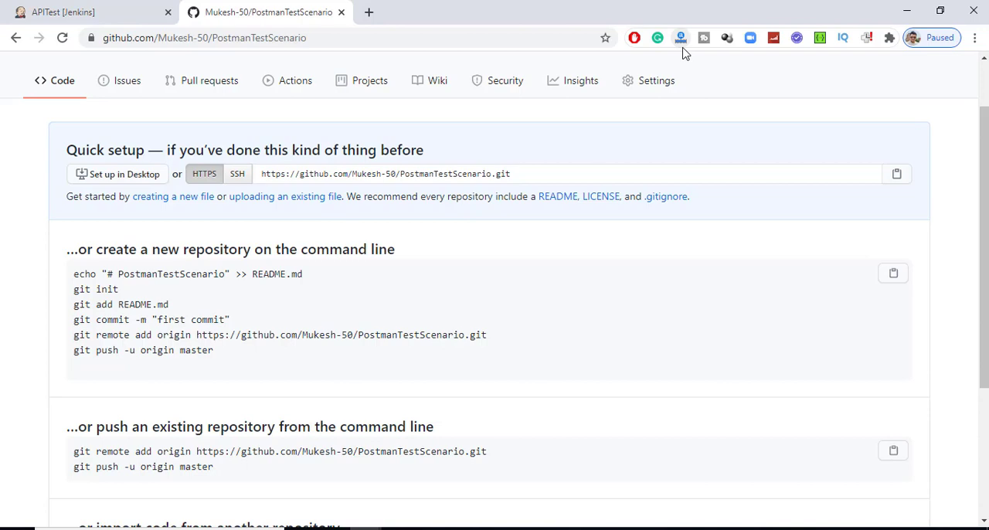
- Search Google for "git scm" in a new incognito window and open the Git SCM website
left_click(975, 37)
left_click(968, 94)
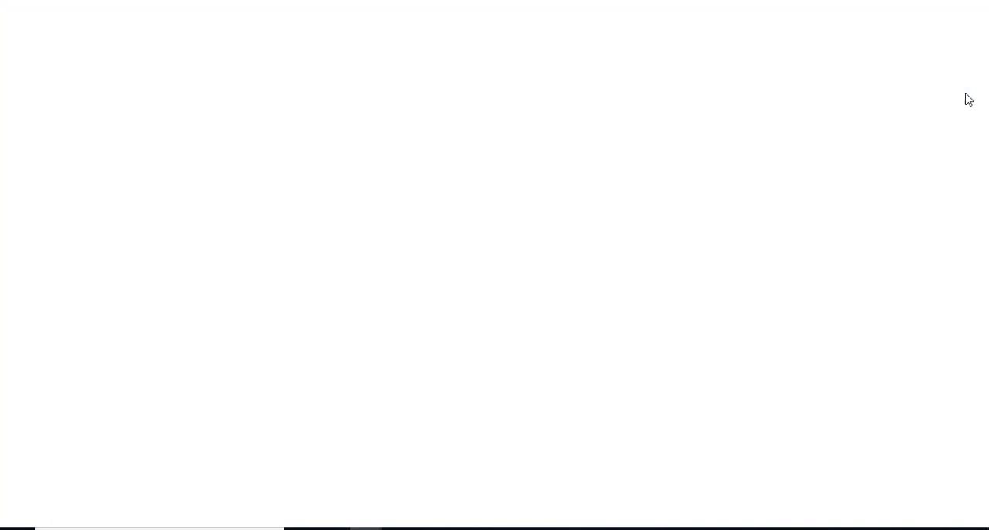
type("google.com")
key("Return")
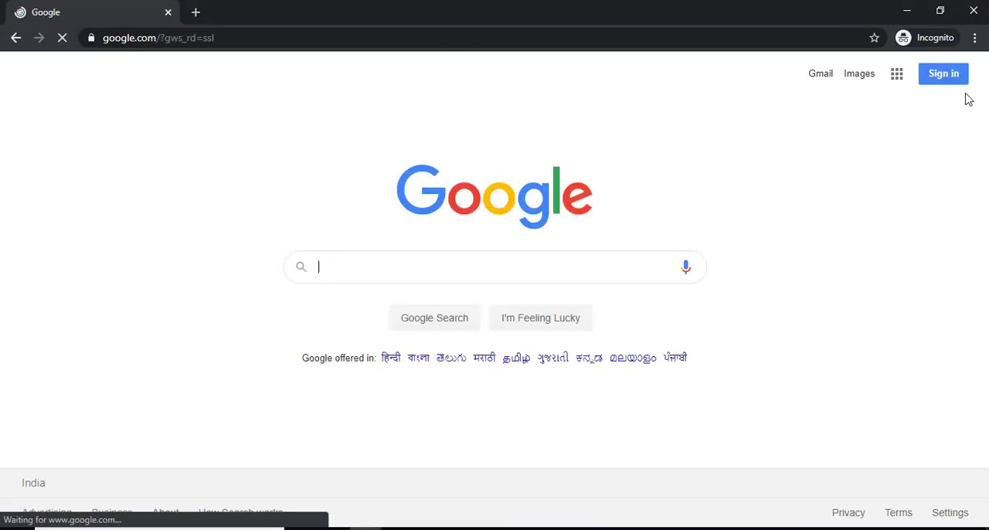
type("git sc")
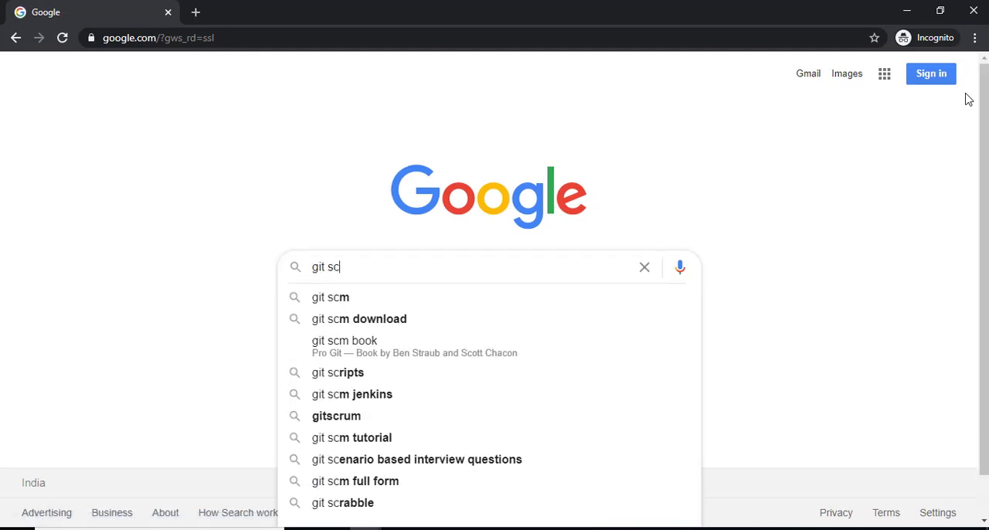
type("m")
key("Return")
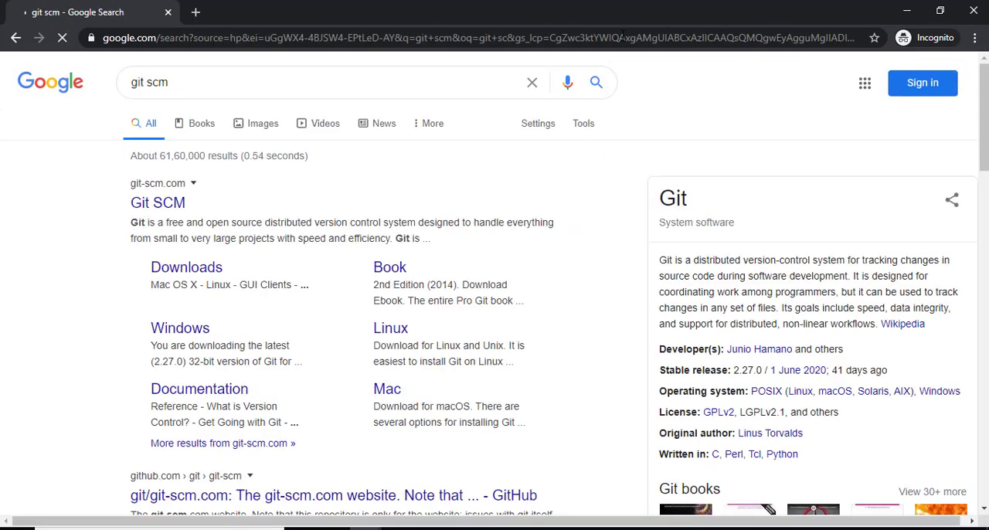
left_click(157, 204)
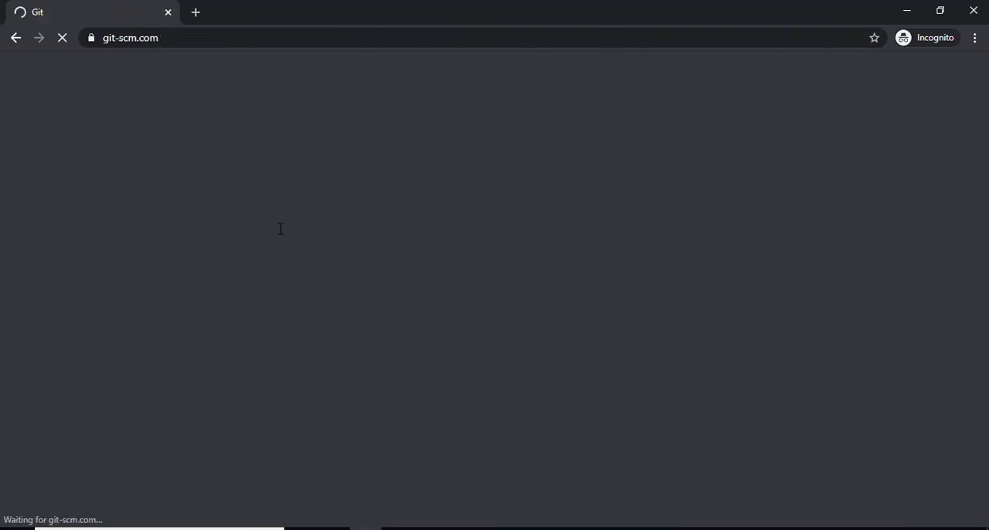
- Start downloading Git 2.27.0 for Windows from the Git SCM website, and cancel the download
scroll(410, 267, "down", 1)
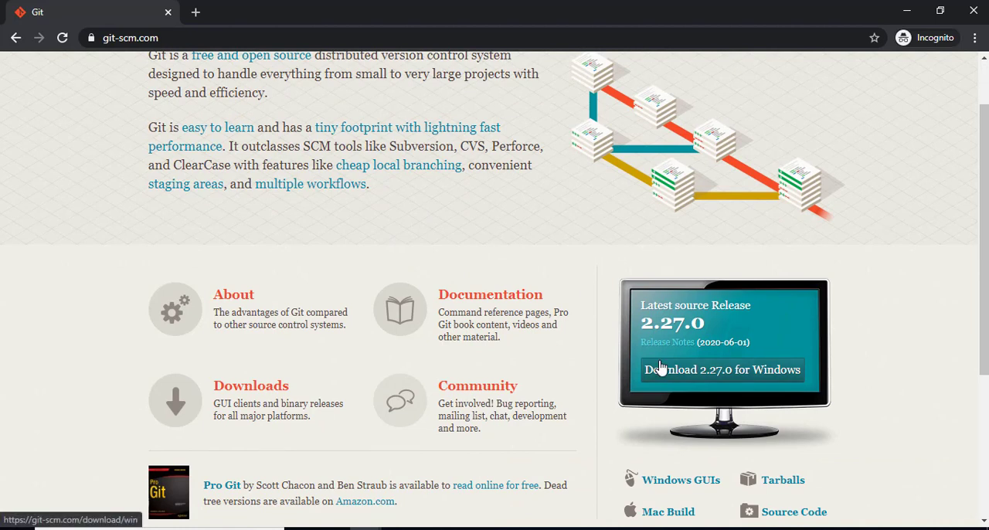
left_click(738, 371)
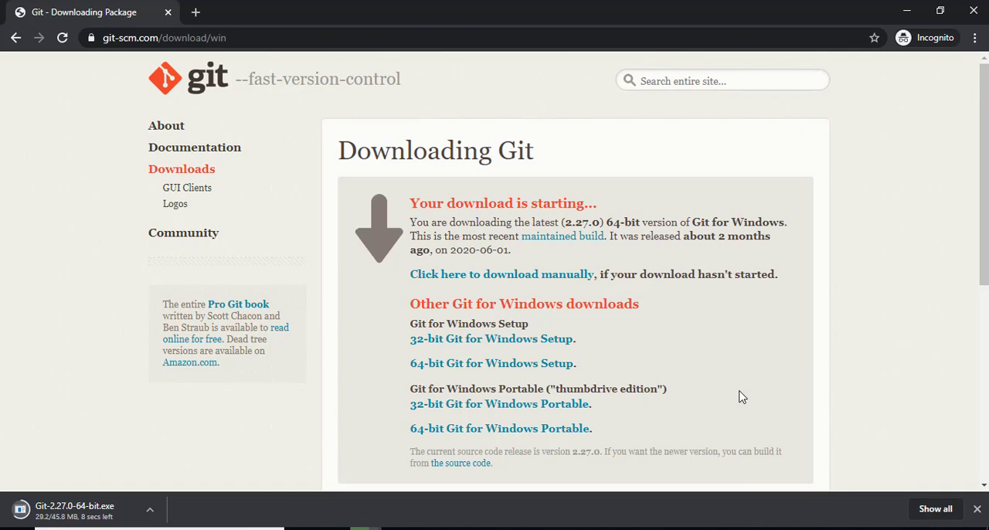
left_click(152, 510)
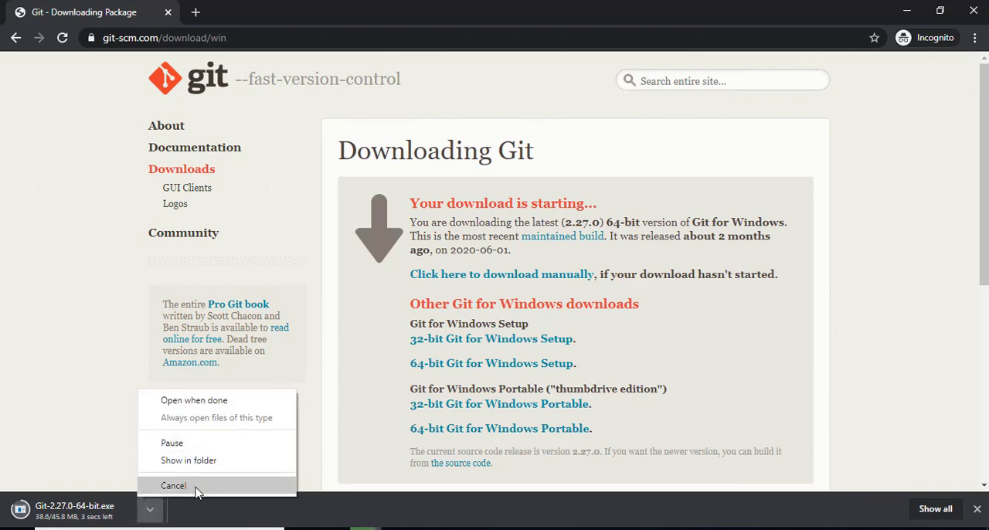
left_click(195, 487)
- Open Git Bash and a Command Prompt window
key("super")
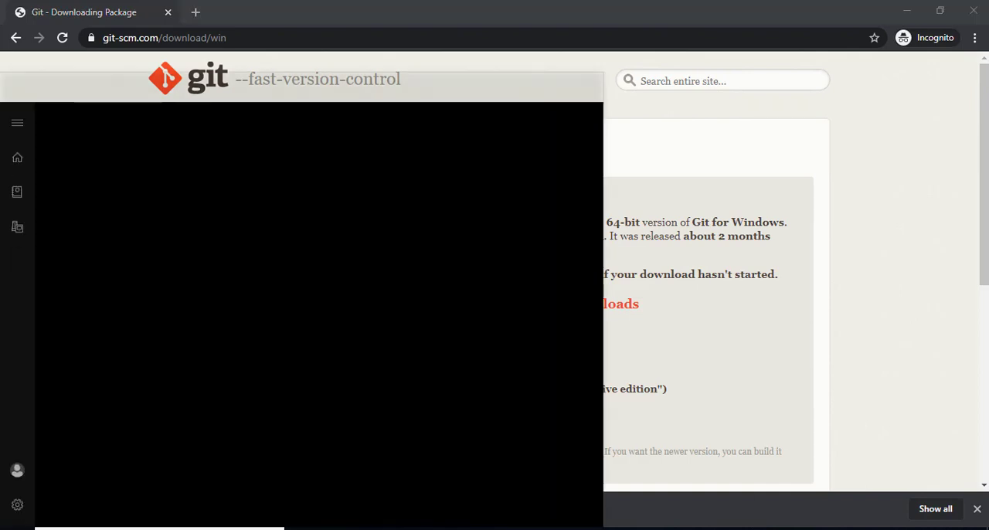
type("git")
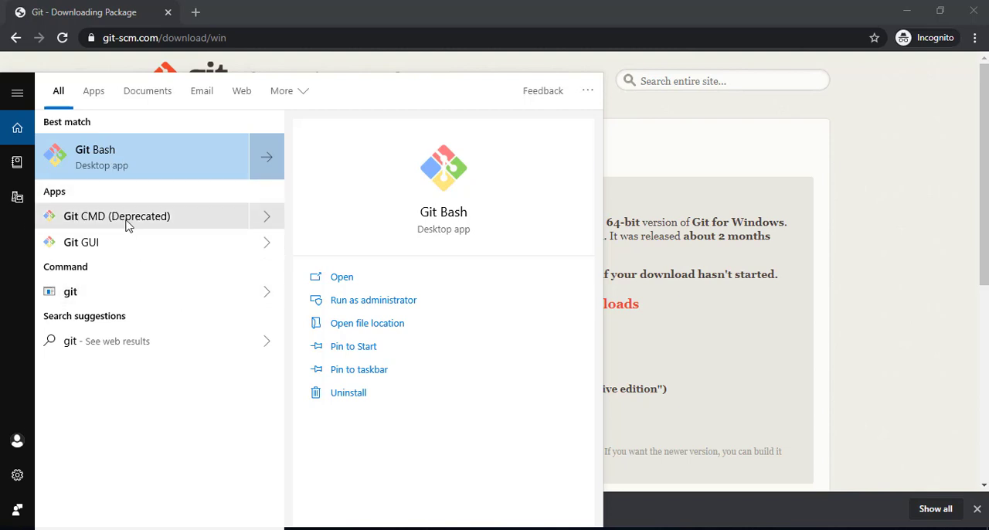
left_click(108, 160)
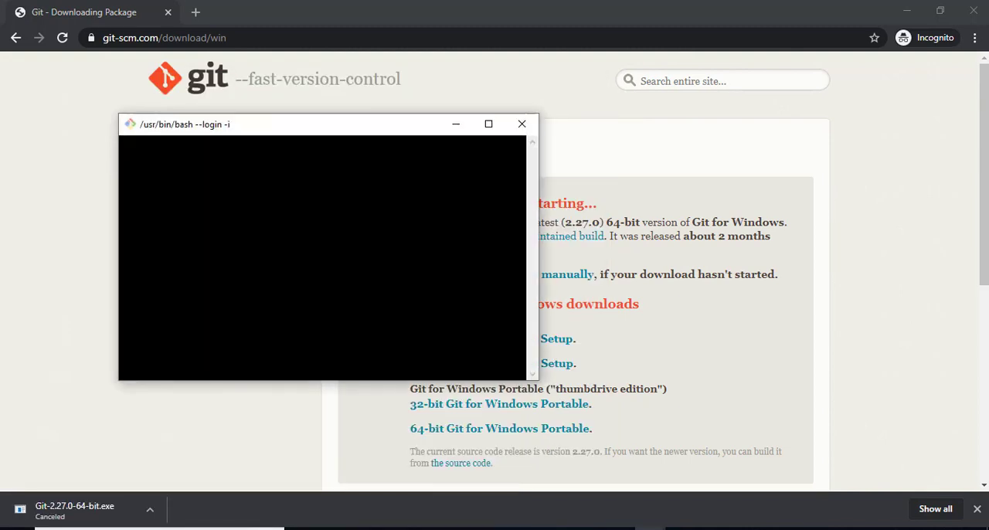
left_click(133, 529)
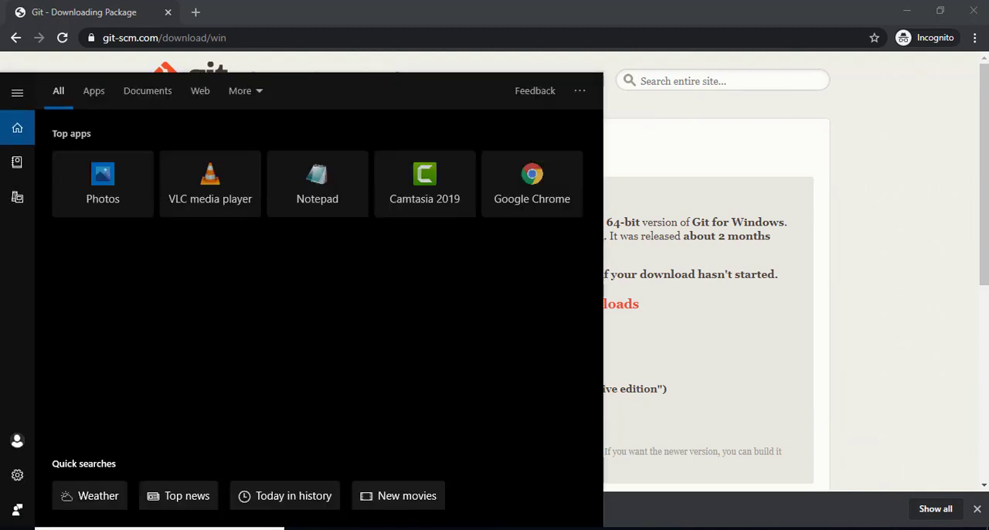
type("gcmd")
key("Return")
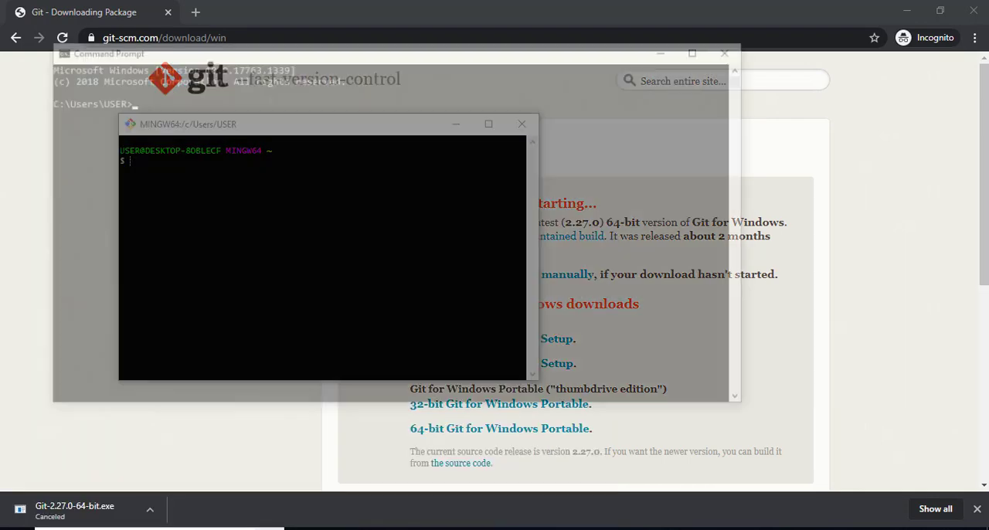
- Shrink the Command Prompt window and arrange it side by side with the Git Bash window
left_click_drag(206, 51, 501, 155)
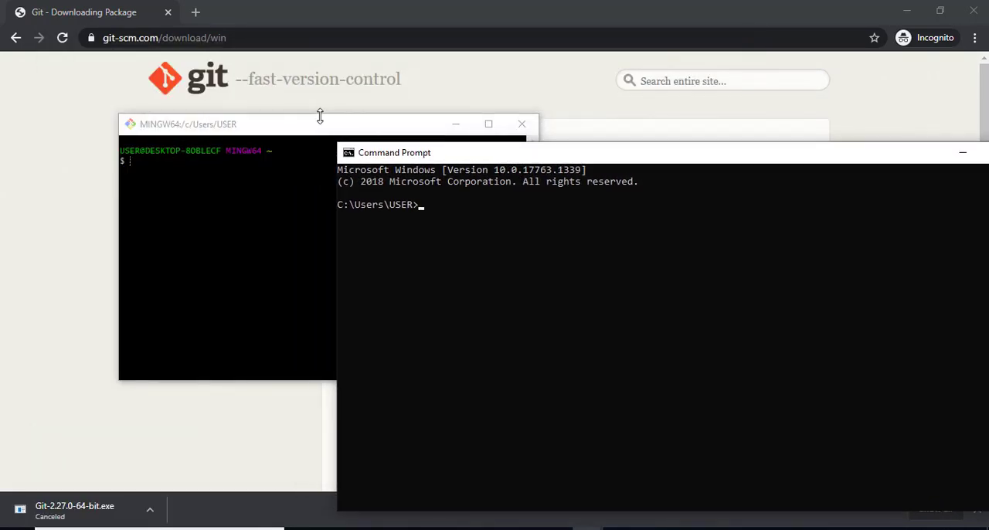
left_click_drag(320, 122, 221, 85)
left_click_drag(581, 154, 565, 95)
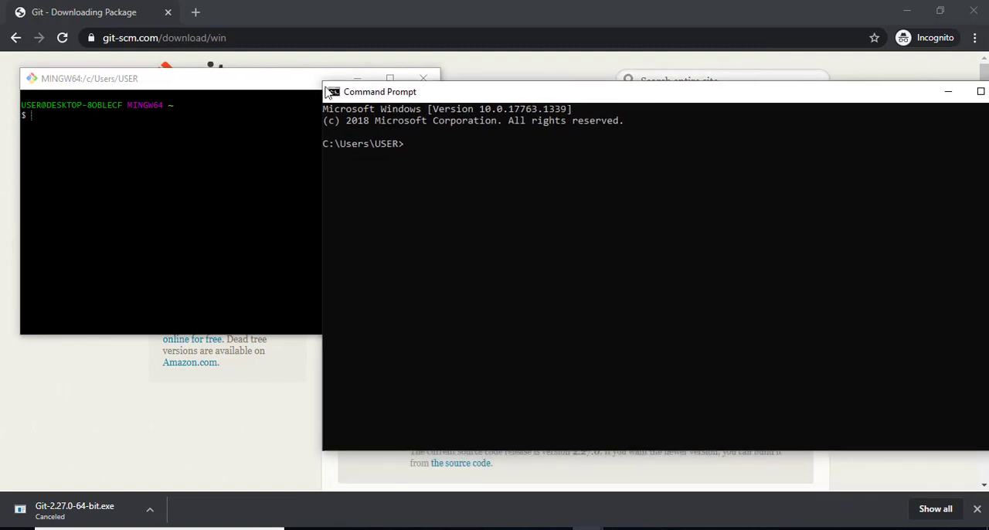
left_click_drag(325, 89, 559, 180)
left_click_drag(649, 189, 543, 107)
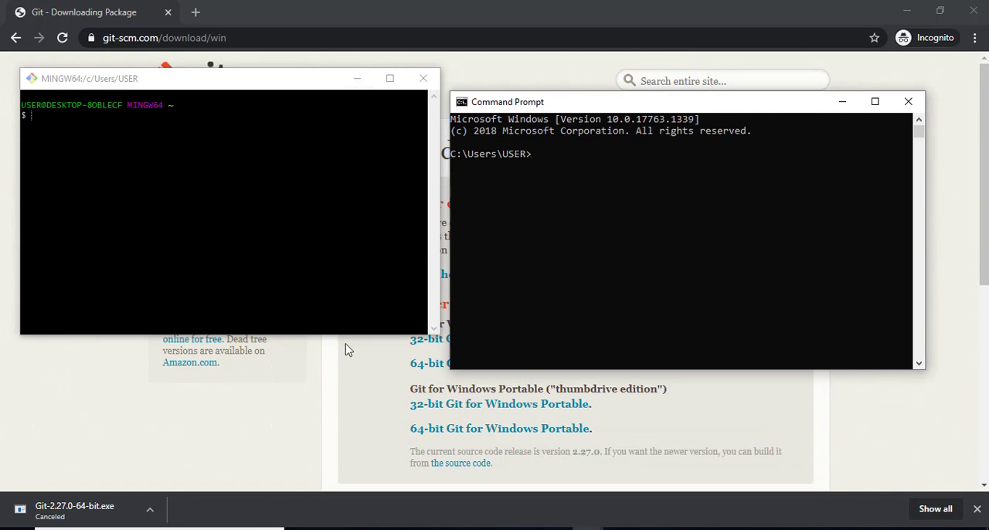
- Maximize the Command Prompt window and close the incognito Chrome window with the Git download page
left_click(255, 453)
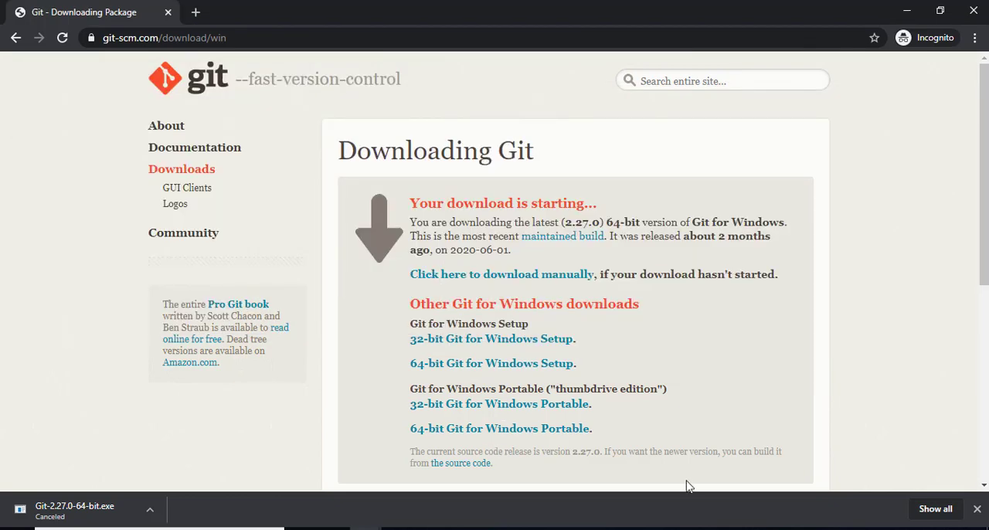
mouse_move(687, 482)
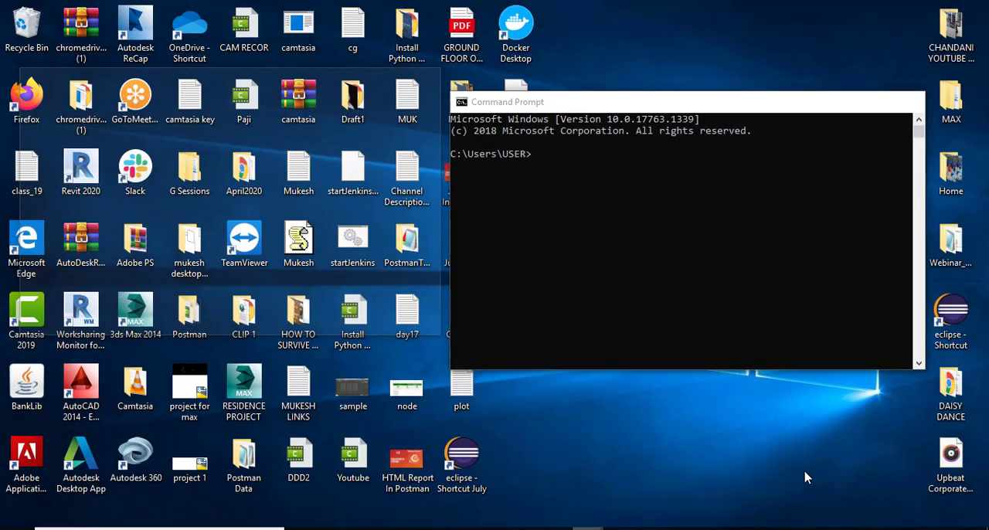
left_click(751, 474)
left_click(873, 99)
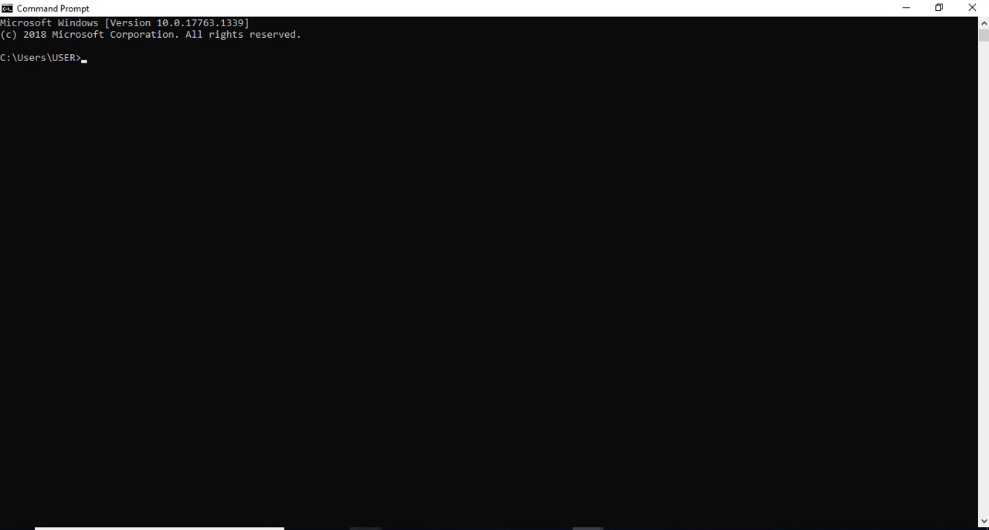
mouse_move(365, 527)
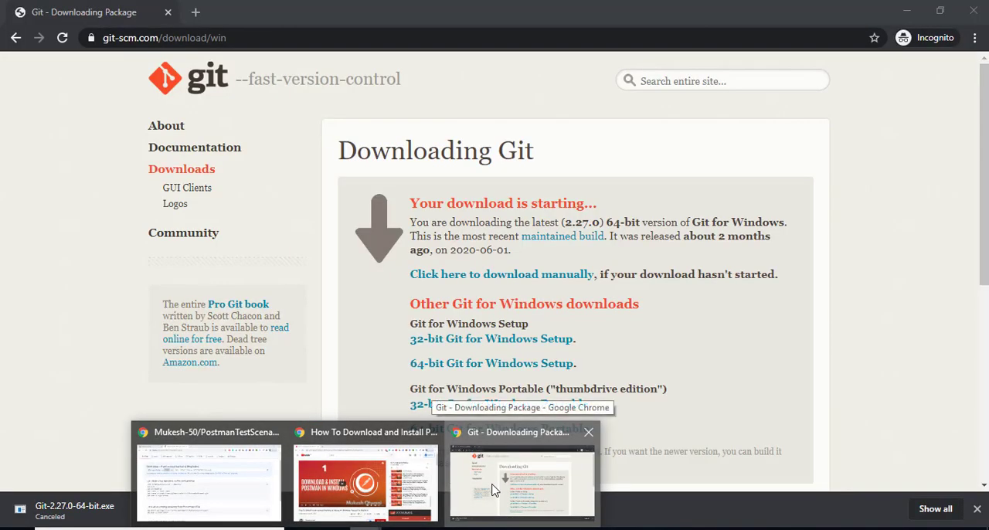
left_click(494, 490)
left_click(974, 11)
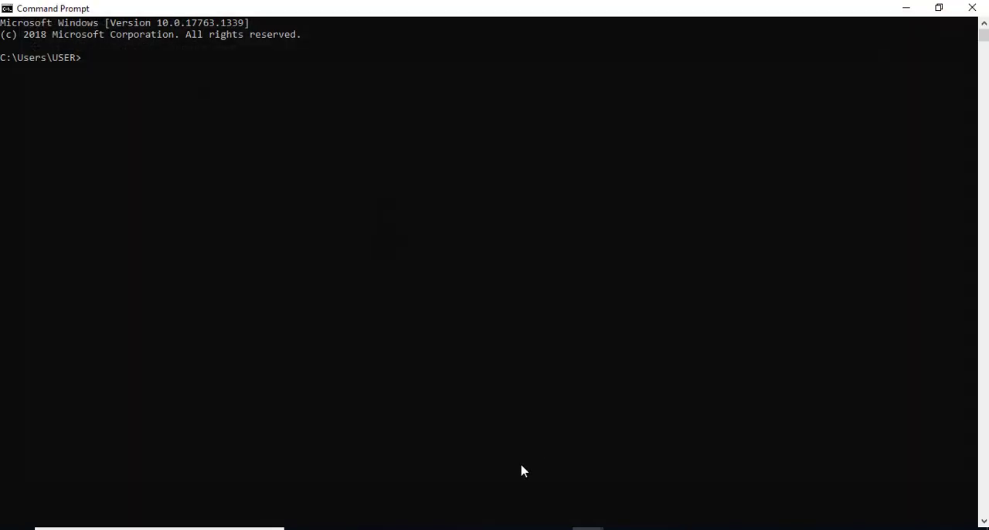
- Look through the API Testing Using Postman playlist on YouTube in Chrome, and return to the Command Prompt
mouse_move(369, 523)
left_click(415, 512)
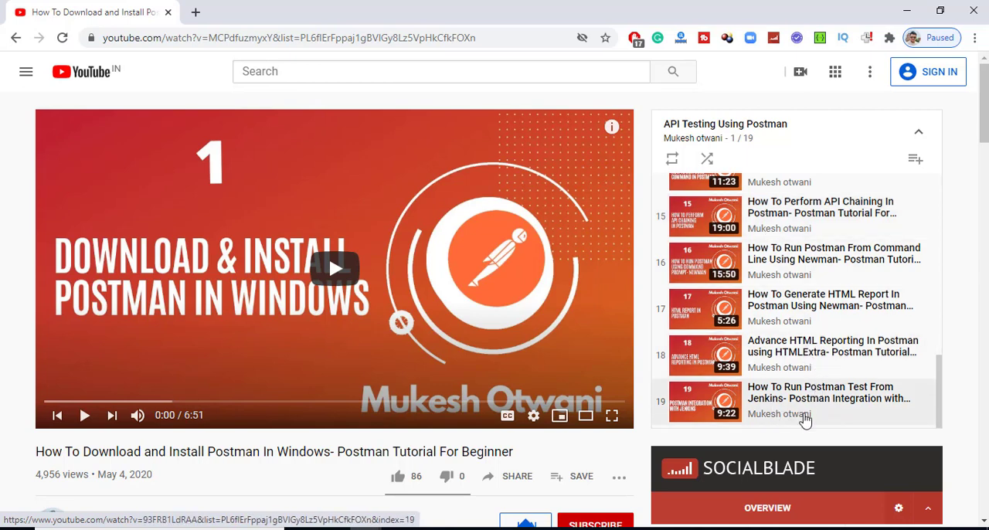
left_click(587, 529)
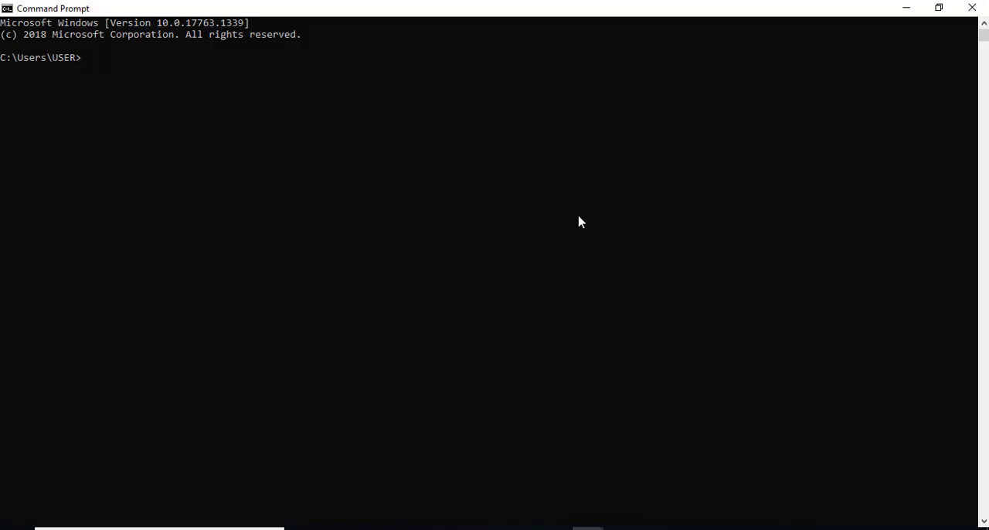
- Review the git init command on the PostmanTestScenario GitHub page in Chrome, and return to the Command Prompt
key("alt+Tab")
key("alt+Tab")
left_click(366, 528)
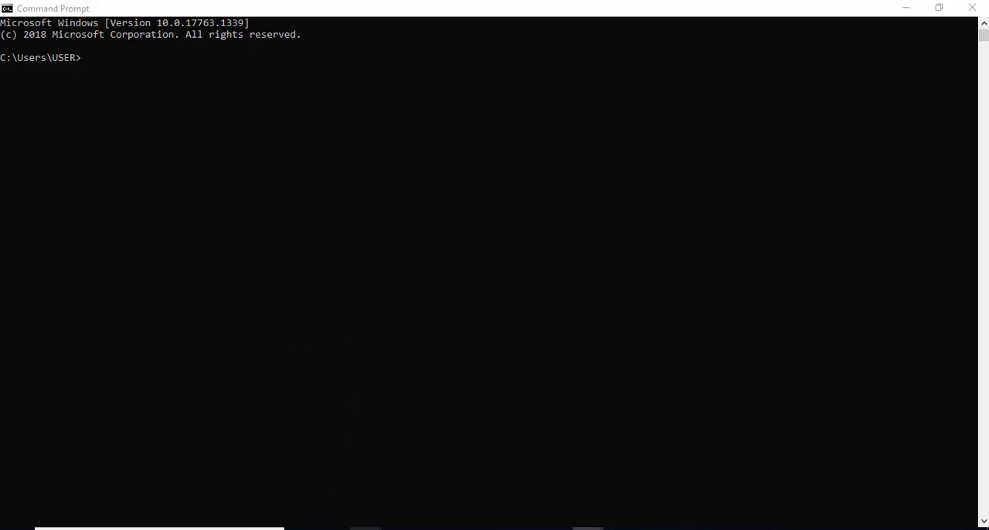
left_click(263, 483)
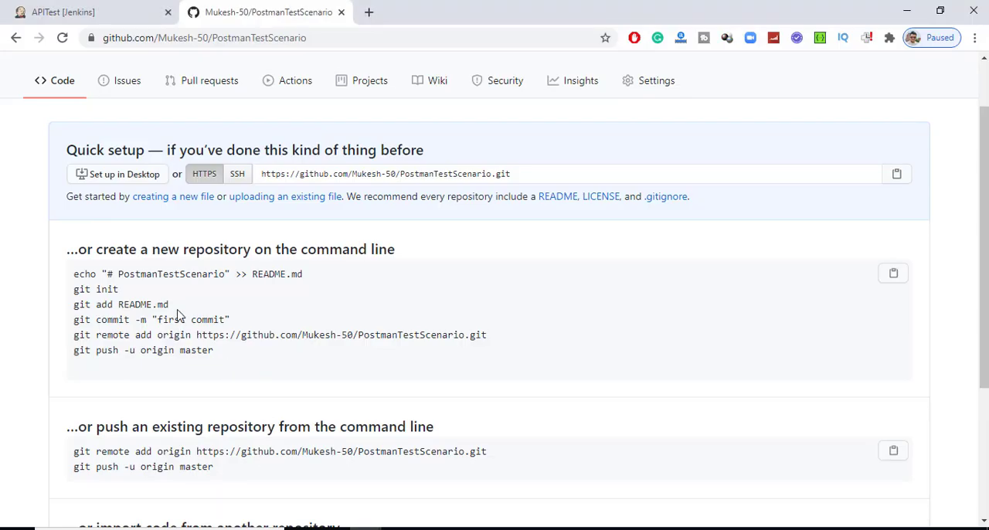
left_click_drag(142, 294, 72, 290)
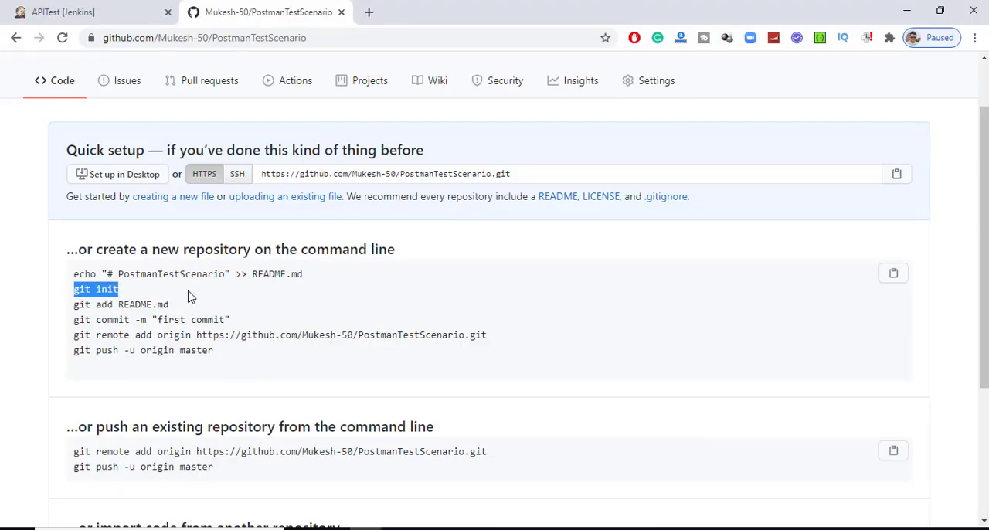
key("alt+Tab")
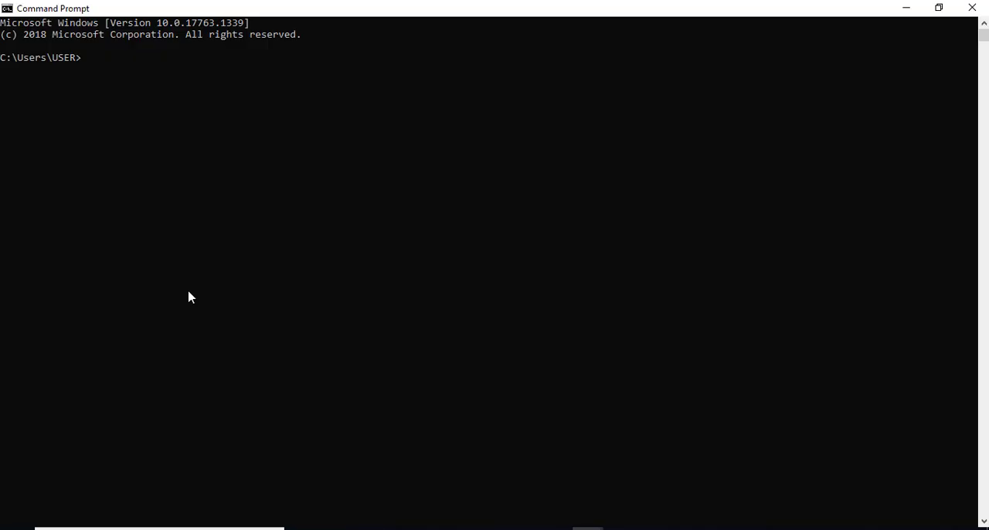
- Select the full path of the PostmanTutorials folder in File Explorer, and return to the Command Prompt
key("alt+Tab")
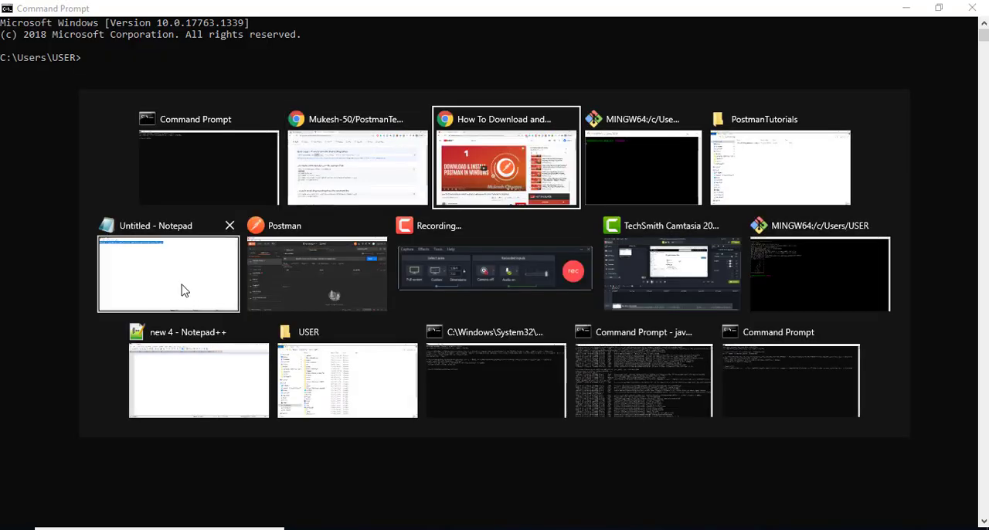
left_click(755, 176)
left_click(421, 47)
key("ctrl+c")
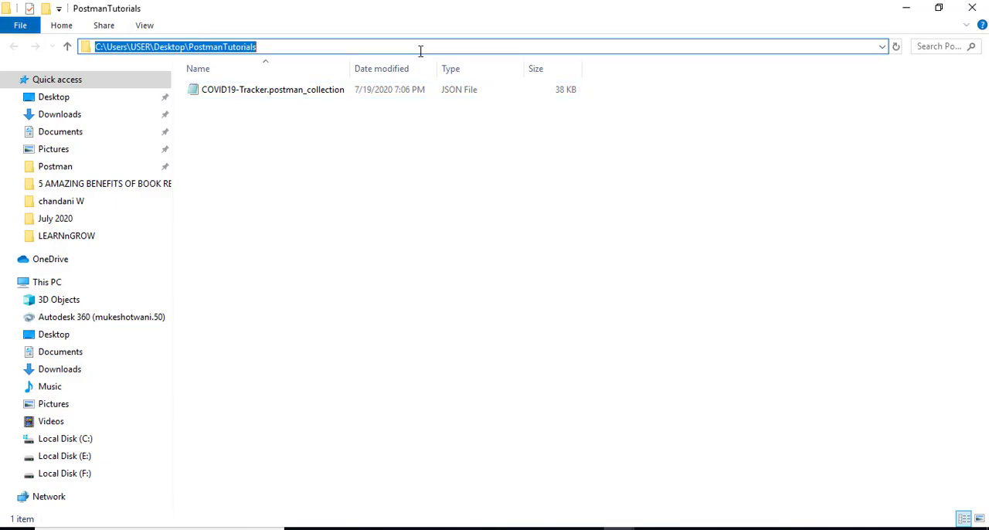
key("alt+Tab")
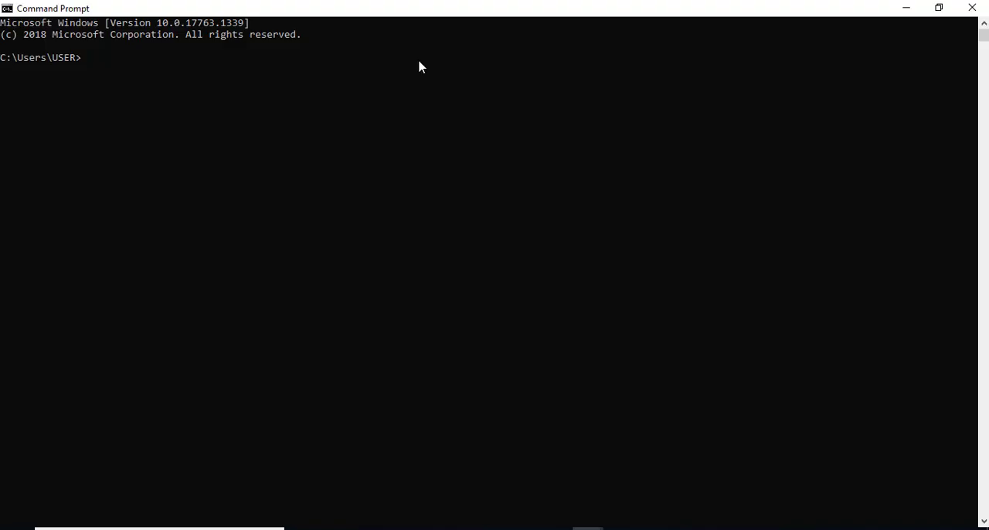
- Change the working directory to C:\Users\USER\Desktop\PostmanTutorials
type("cd")
key("ctrl+v")
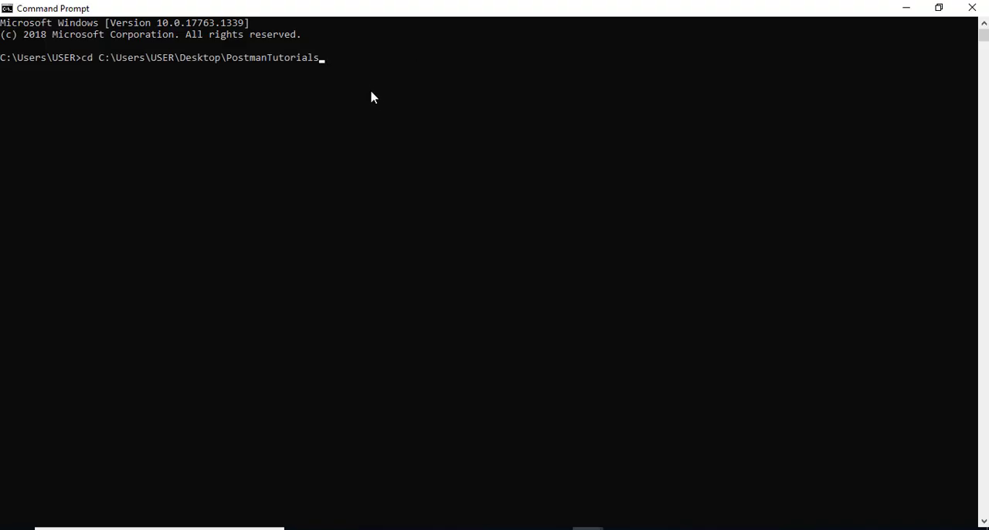
key("Return")
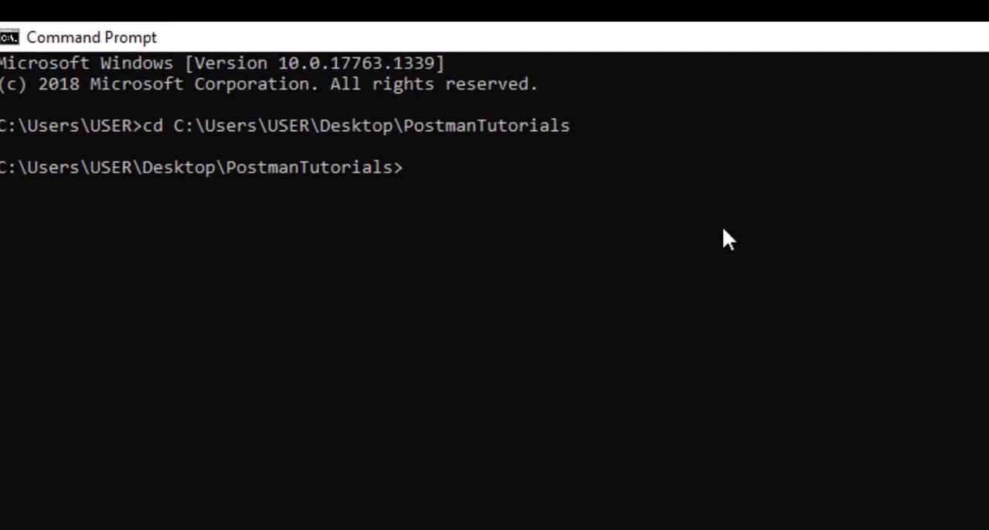
- Initialize a Git repository in the PostmanTutorials folder with git init
key("alt+Tab")
key("alt+Tab")
key("alt+Tab")
type("git init")
key("Return")
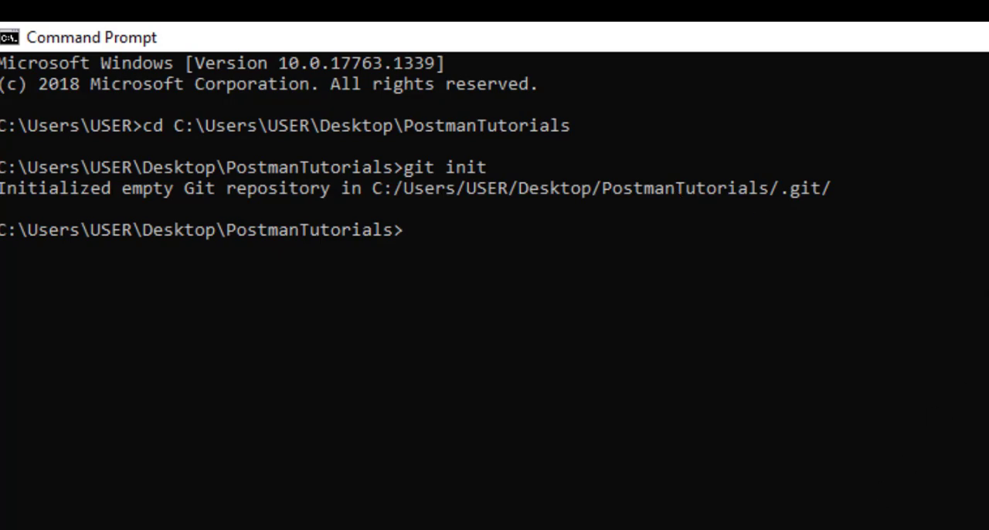
- Switch to File Explorer, look through the contents of the .git folder, and return to the PostmanTutorials folder
key("alt+Tab")
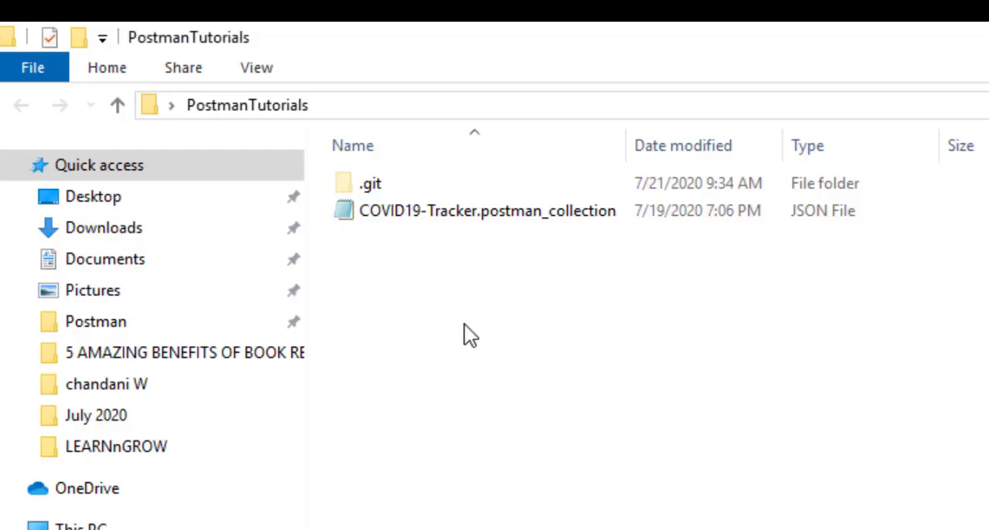
double_click(372, 186)
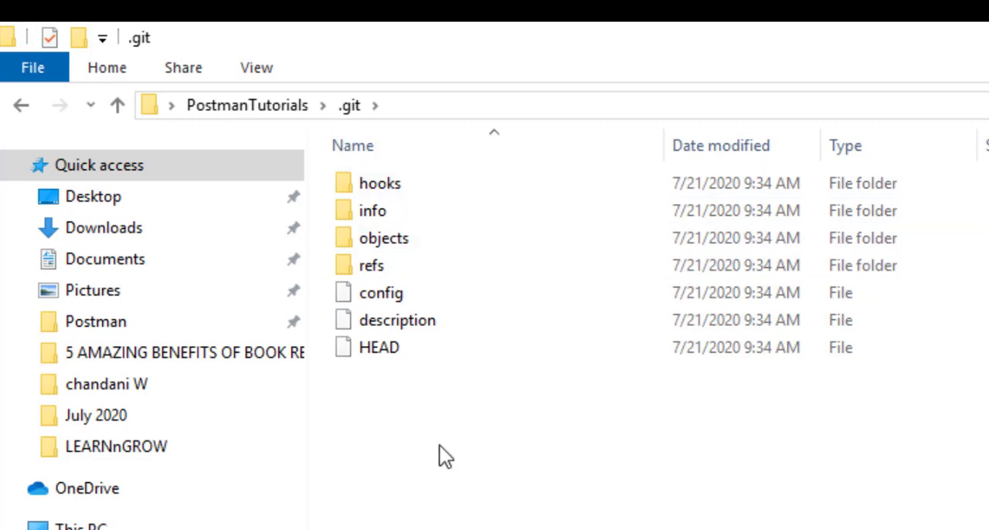
left_click(232, 105)
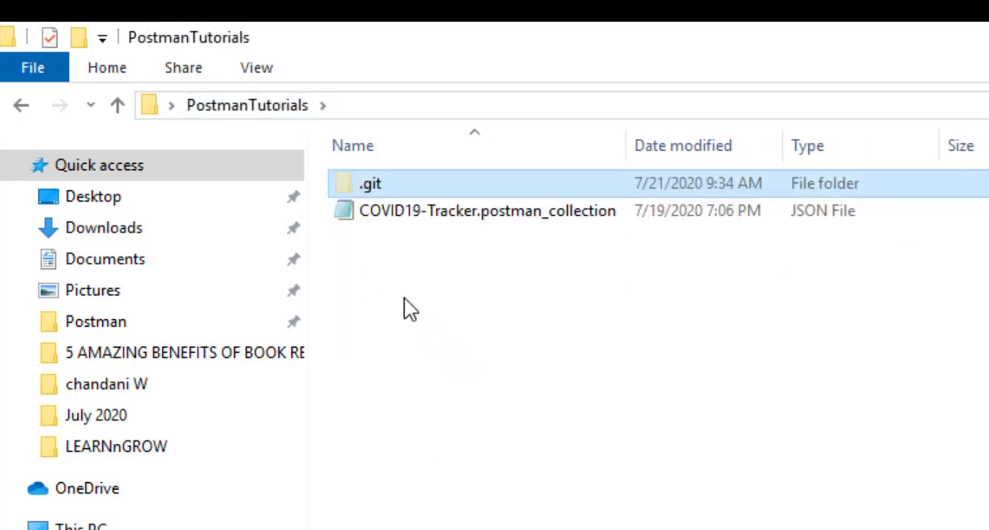
- Turn off the display of hidden items in the PostmanTutorials folder, and turn it back on
left_click(263, 76)
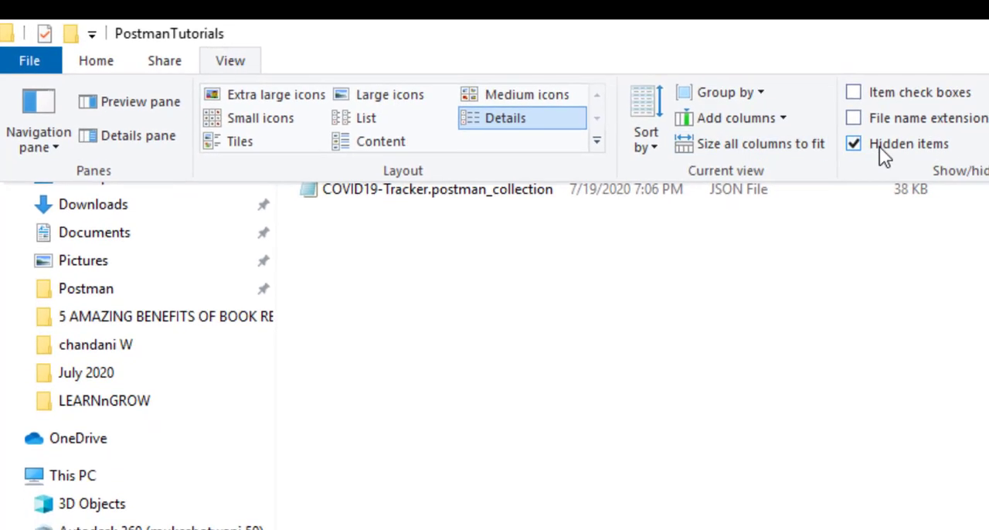
left_click(886, 147)
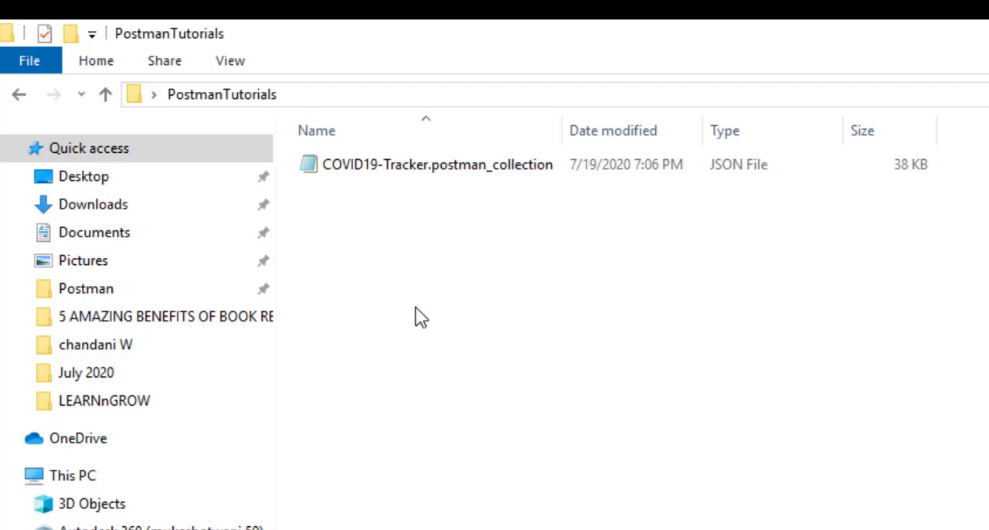
left_click(236, 64)
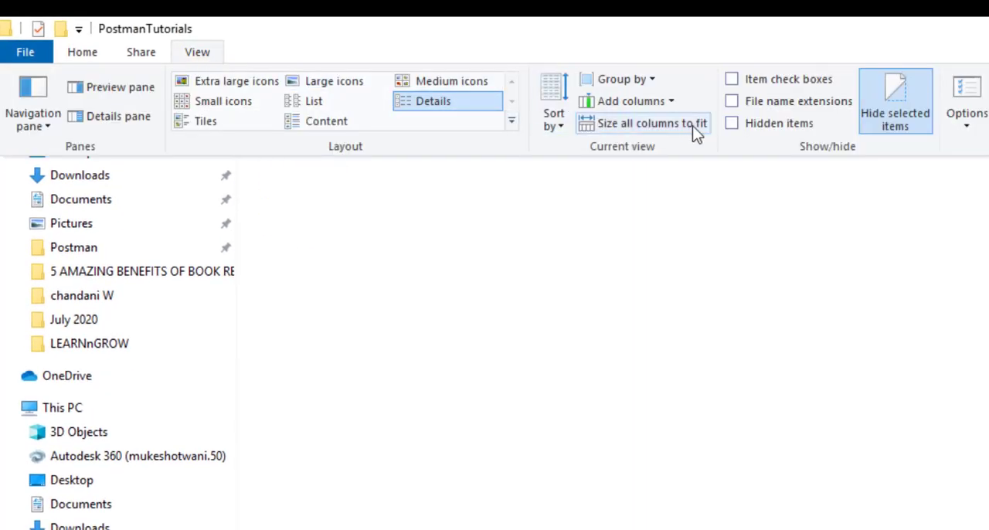
left_click(732, 123)
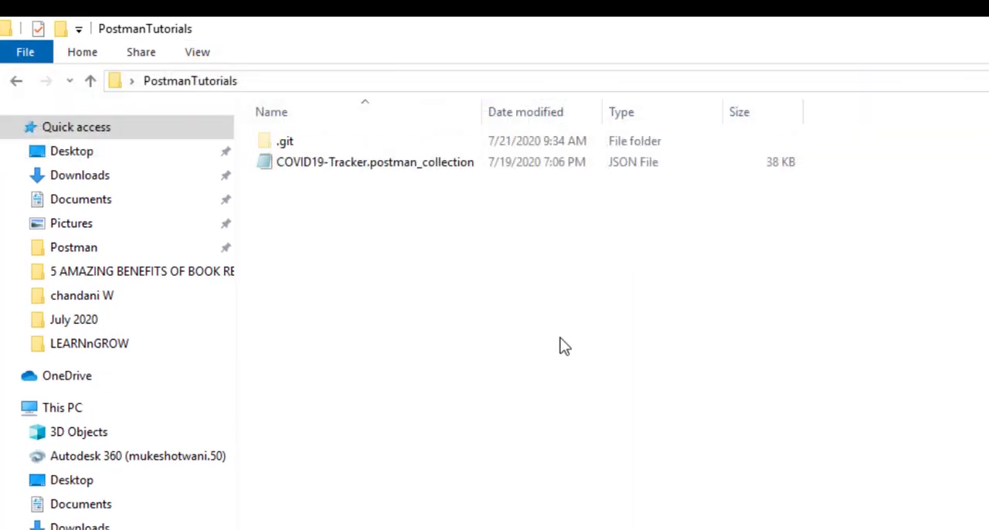
- Look inside the .git folder again, and go back to the PostmanTutorials folder
double_click(299, 145)
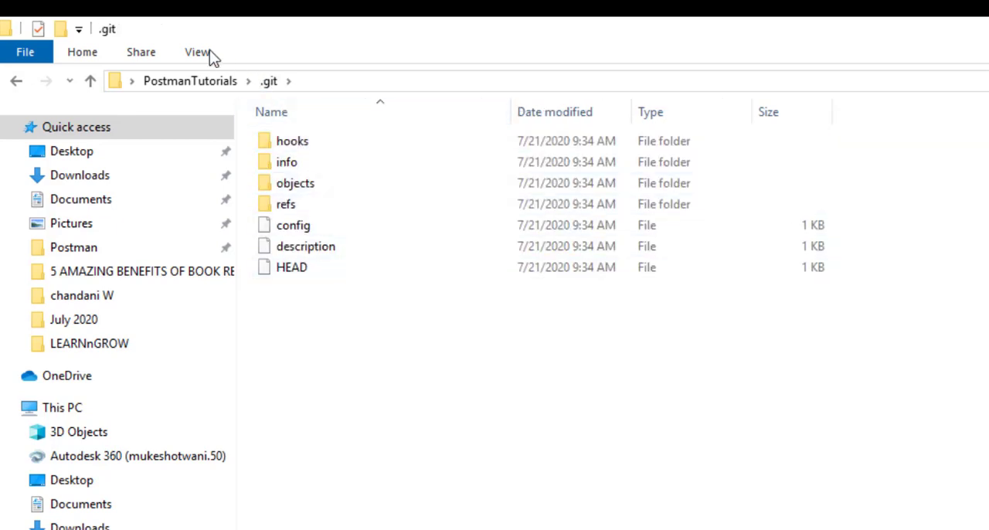
left_click(198, 80)
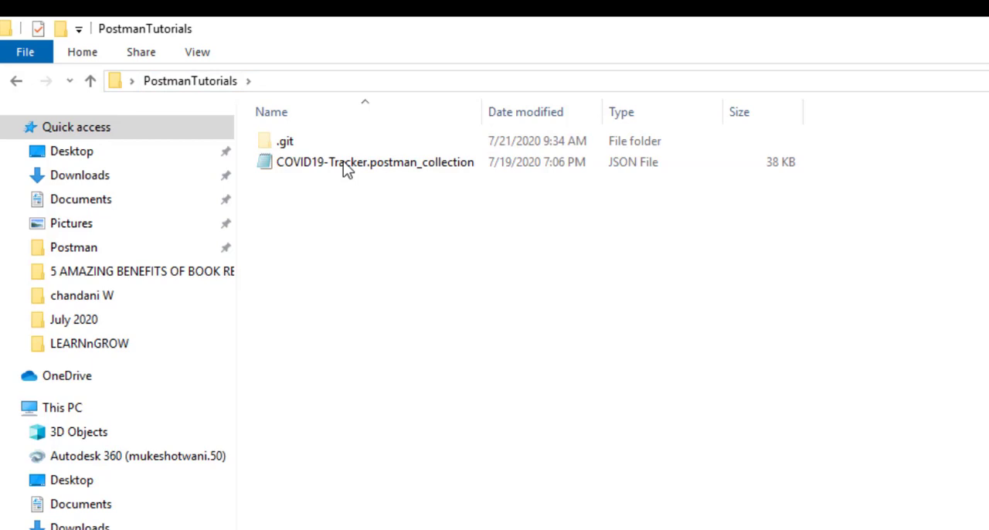
left_click(199, 52)
left_click(490, 361)
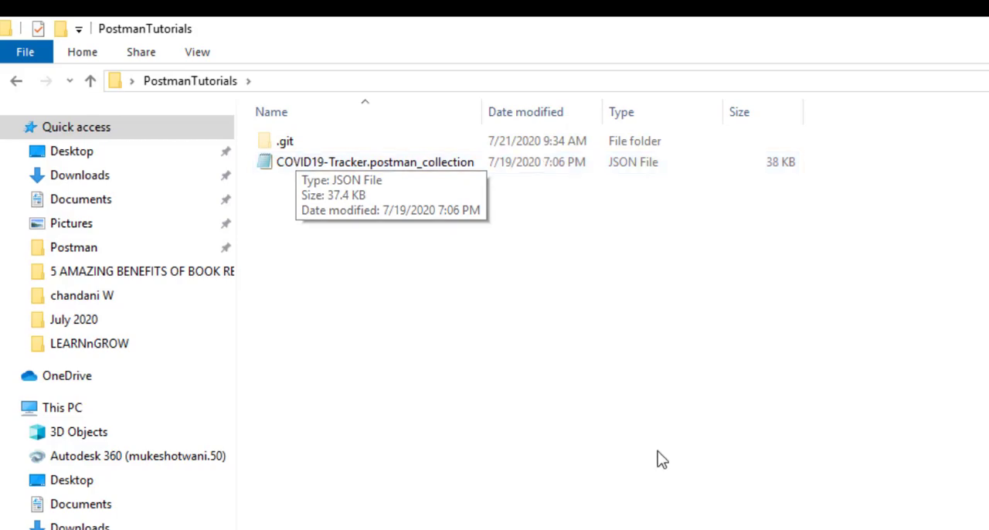
- Review the git add README.md command on the GitHub page in Chrome, check the PostmanTutorials folder, and return to the Command Prompt
key("alt+Tab")
key("Tab")
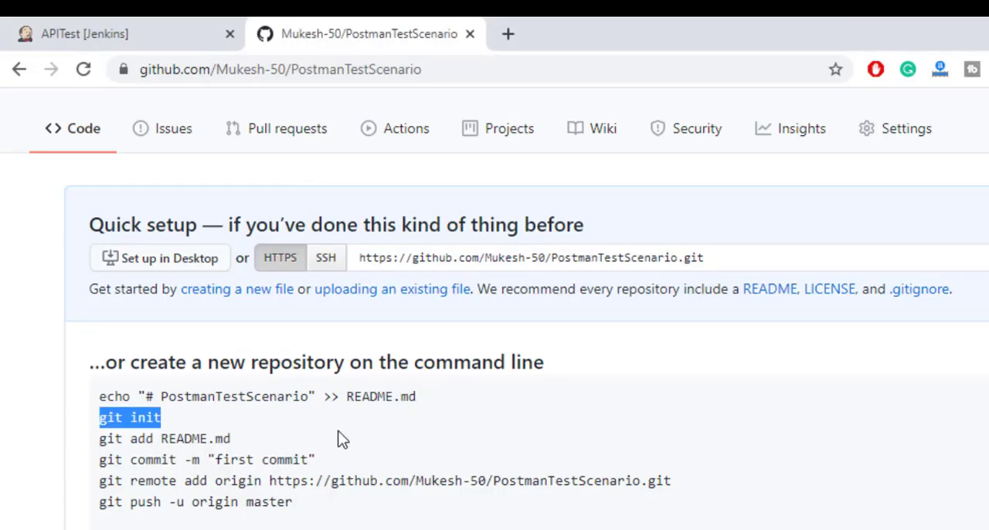
left_click_drag(230, 438, 92, 439)
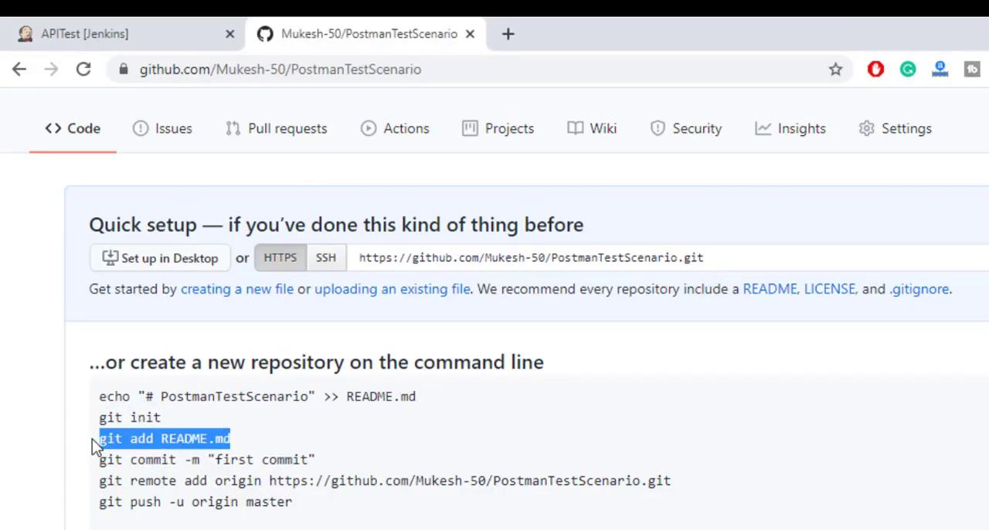
left_click_drag(231, 440, 161, 439)
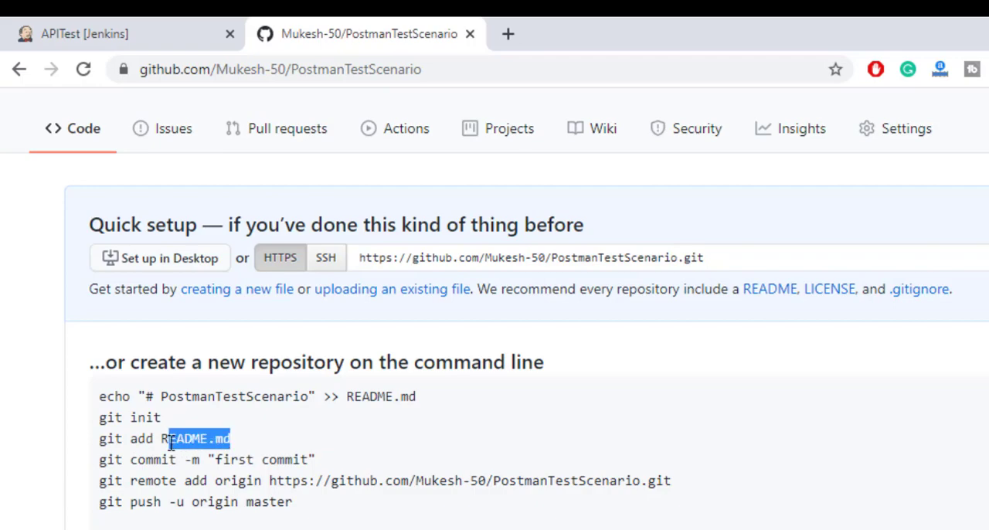
left_click(283, 437)
key("alt+Tab")
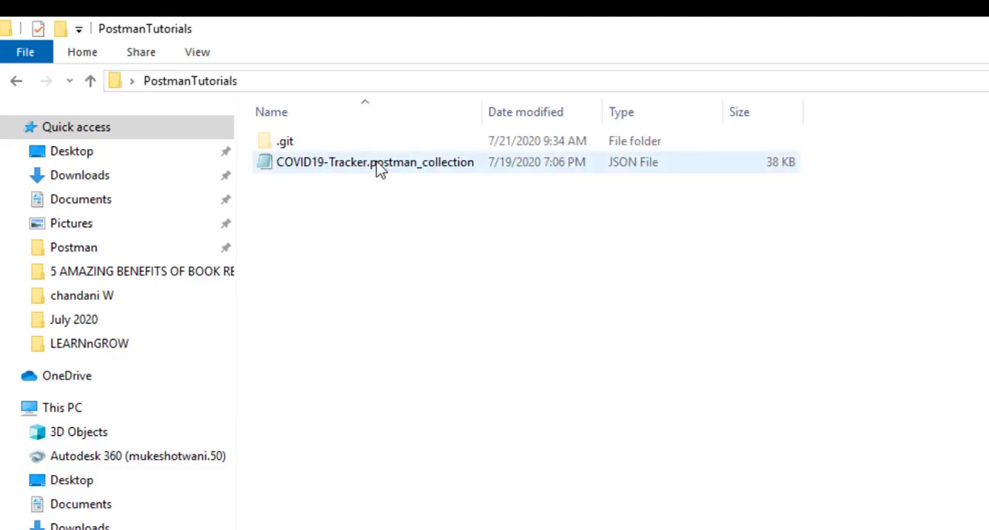
key("alt+Tab")
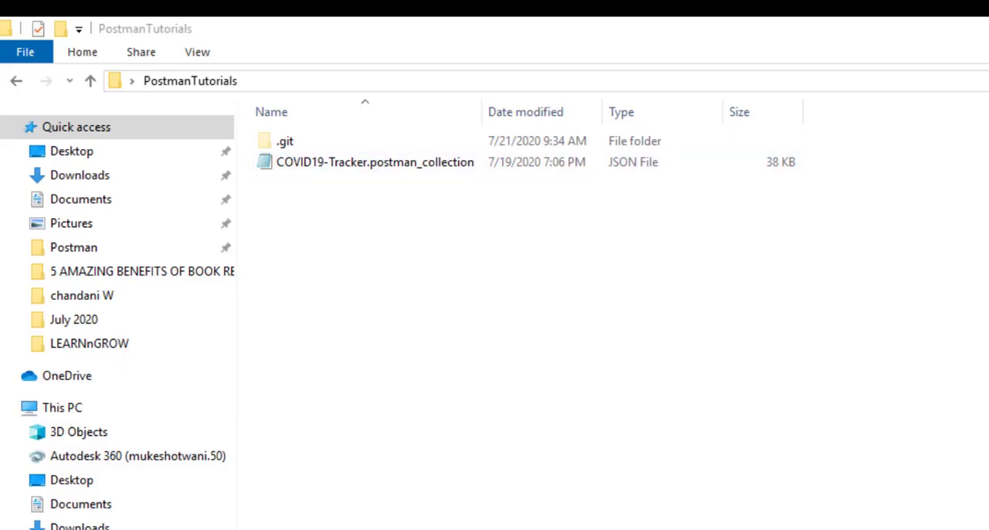
- Run git status, and examine the untracked files section and the closing note of its output
type("git status")
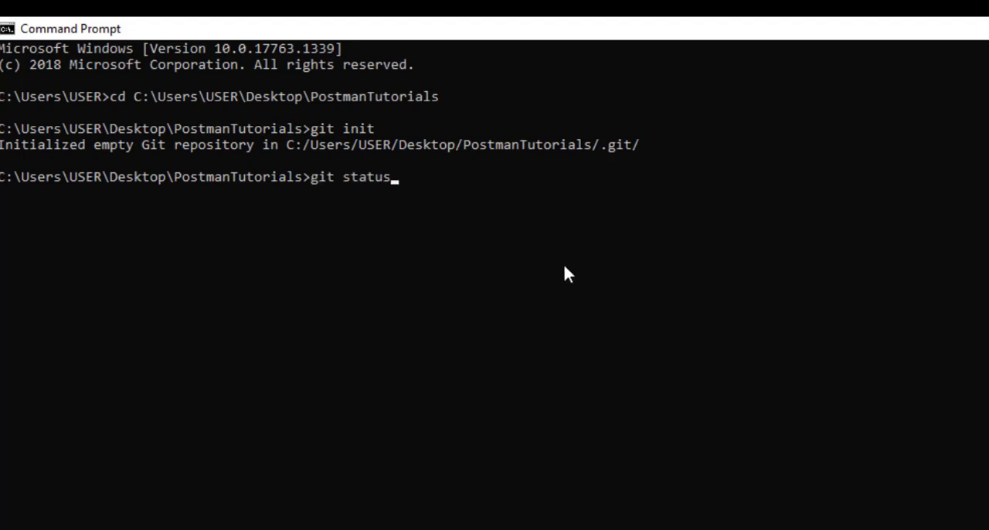
key("Return")
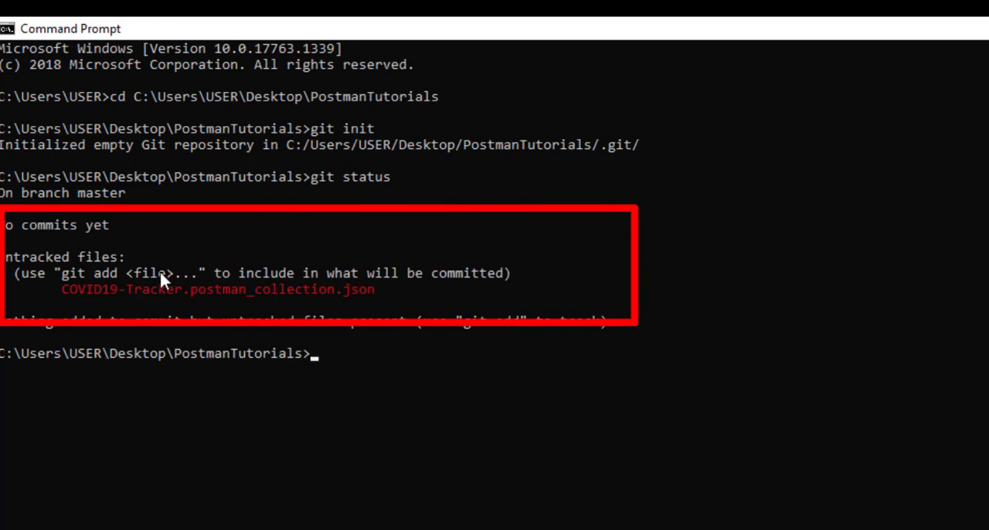
left_click_drag(54, 286, 357, 292)
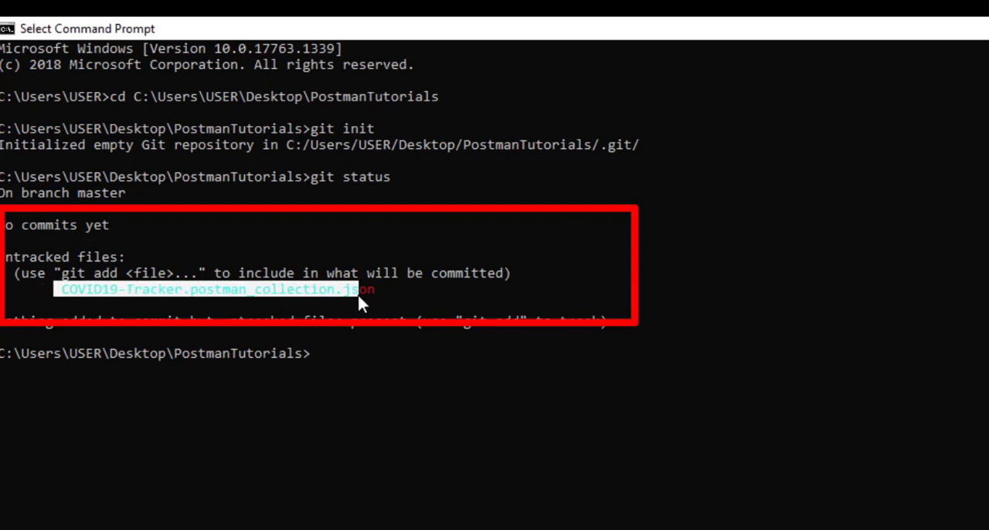
left_click(433, 302)
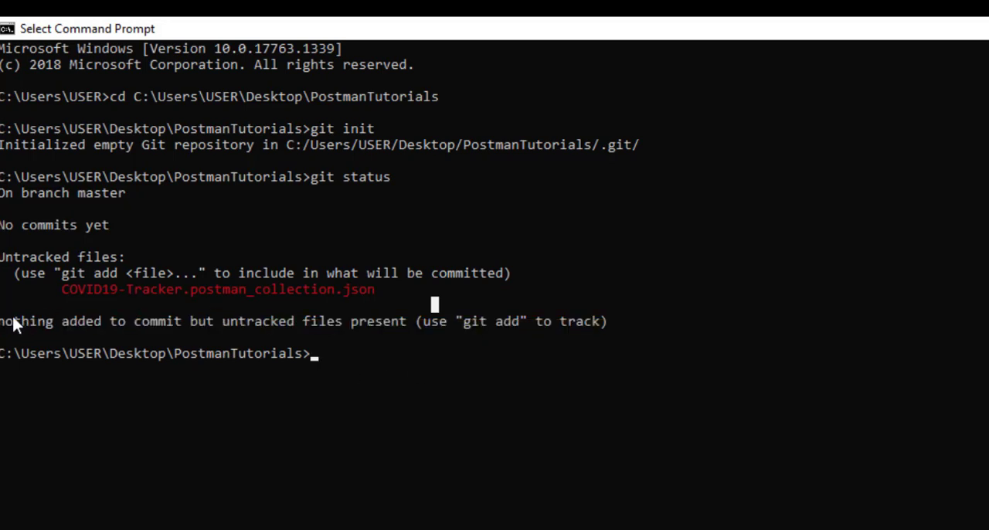
left_click_drag(2, 323, 597, 324)
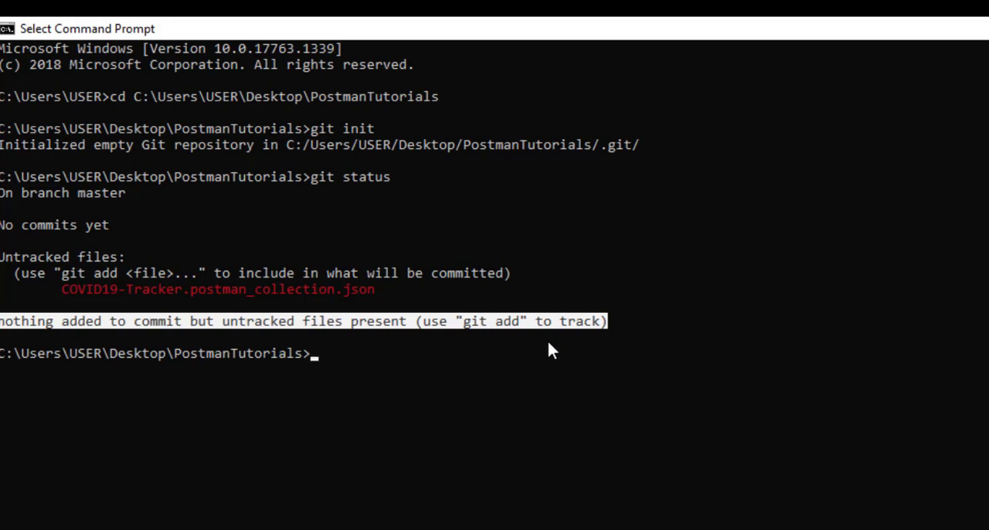
left_click(493, 324)
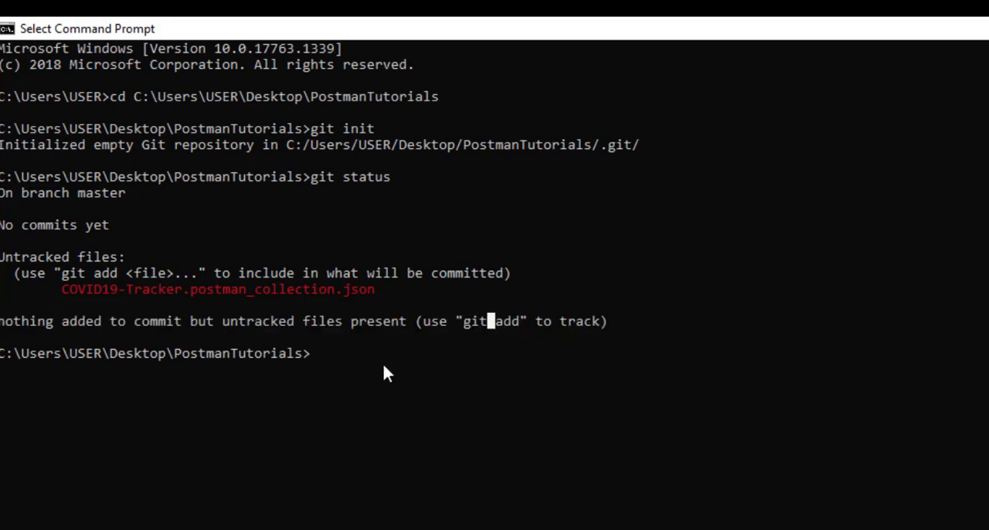
- Stage all files in the PostmanTutorials folder with git add *
type("git a")
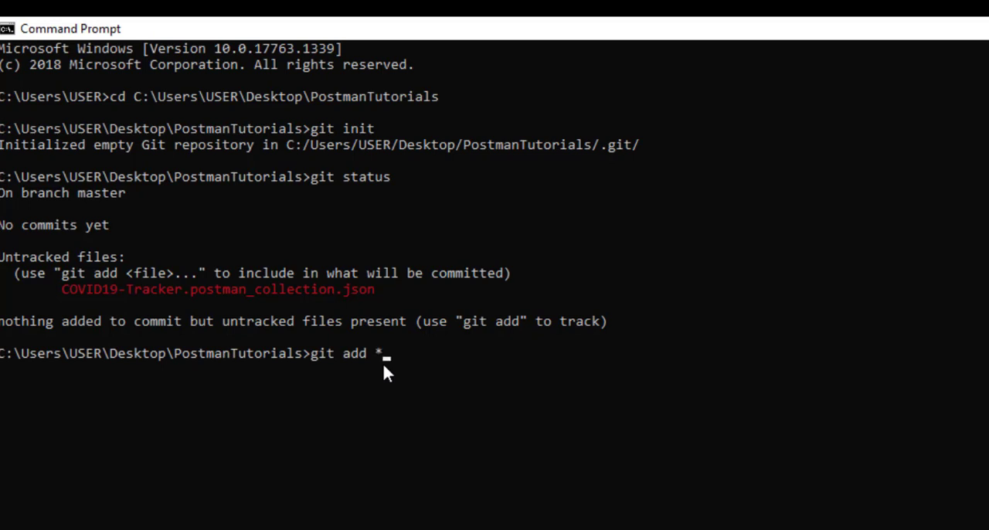
type("dd CO")
key("Tab")
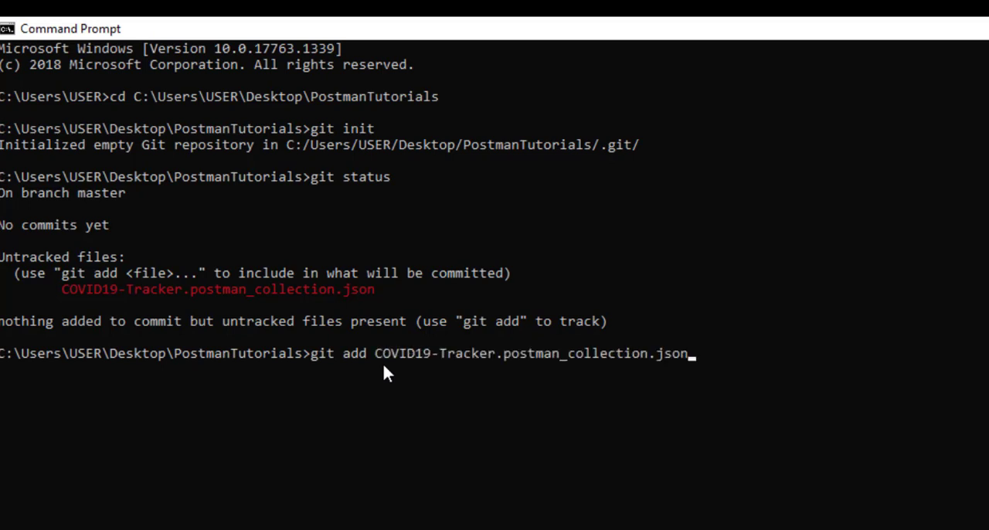
key("BackSpace")
key("BackSpace")
key("BackSpace")
key("BackSpace")
key("BackSpace")
key("BackSpace")
key("BackSpace")
key("BackSpace")
key("BackSpace")
key("BackSpace")
key("BackSpace")
key("BackSpace")
key("BackSpace")
key("BackSpace")
key("BackSpace")
key("BackSpace")
key("BackSpace")
key("BackSpace")
key("BackSpace")
key("BackSpace")
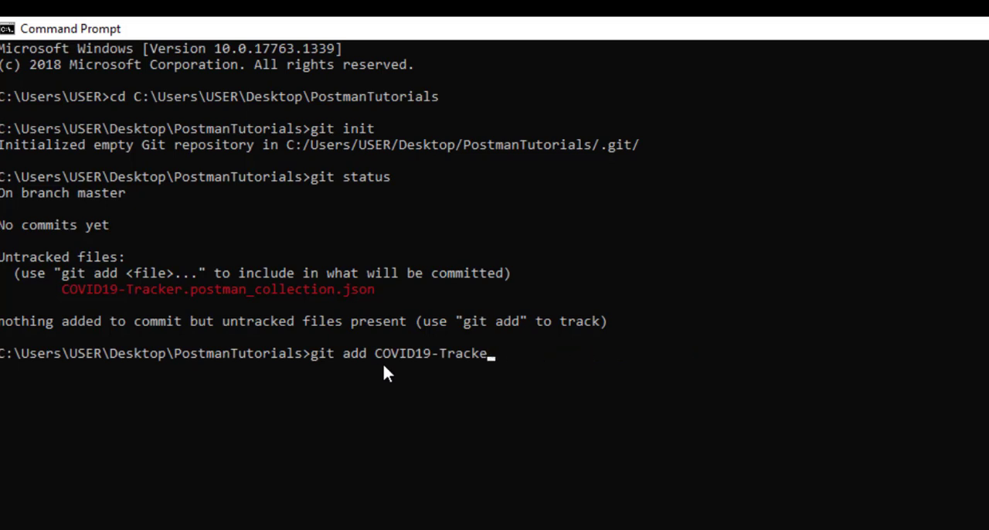
key("BackSpace")
key("BackSpace")
key("BackSpace")
key("BackSpace")
key("BackSpace")
key("BackSpace")
key("BackSpace")
key("BackSpace")
key("BackSpace")
key("BackSpace")
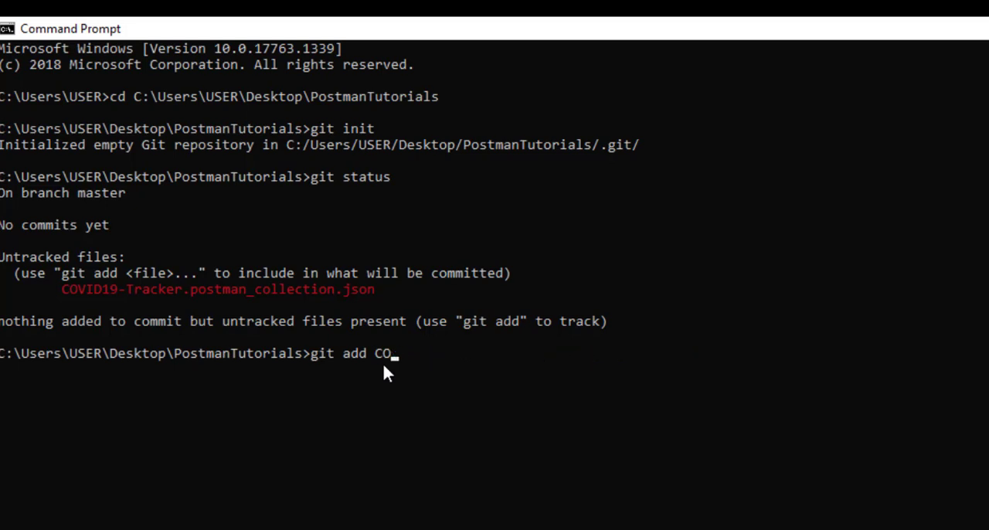
type("*")
key("Return")
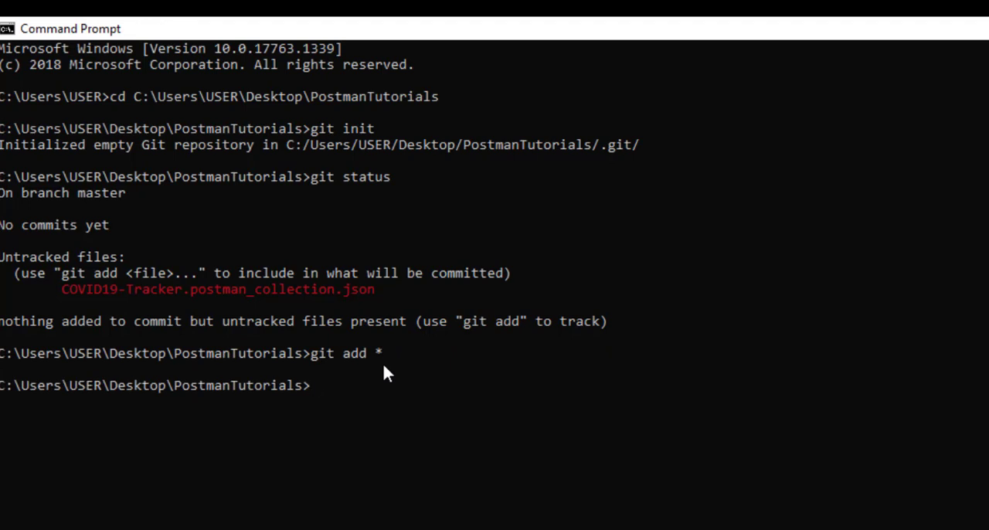
- Run git status again to check the changes staged for commit
type("git status")
key("Return")
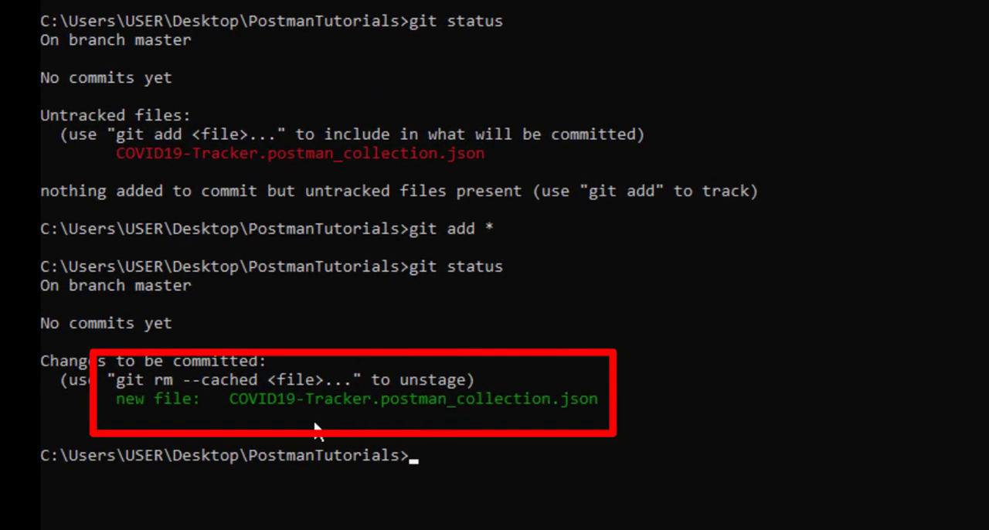
- Check the commit command on the GitHub page, and commit the staged collection in Command Prompt with the message "this is my first collection"
key("alt+Tab")
key("alt+Tab")
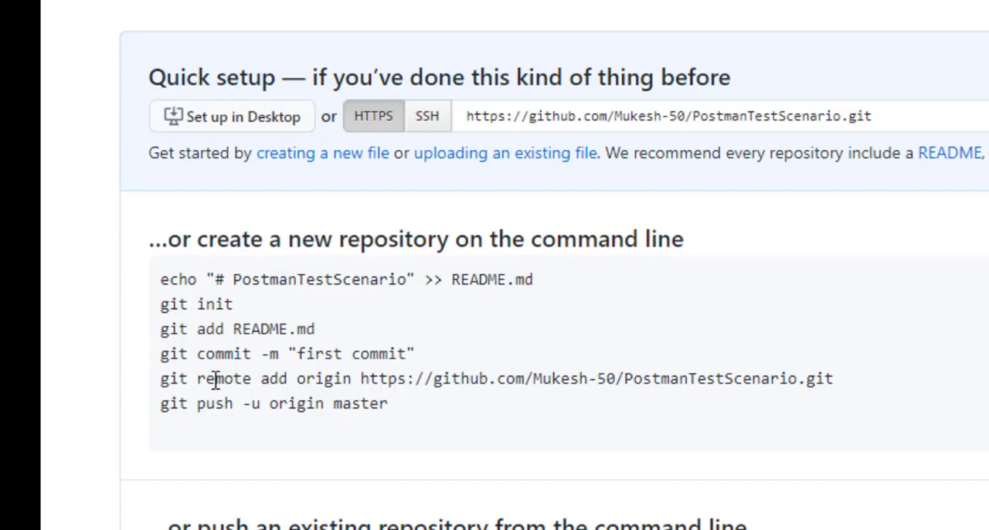
key("alt+Tab")
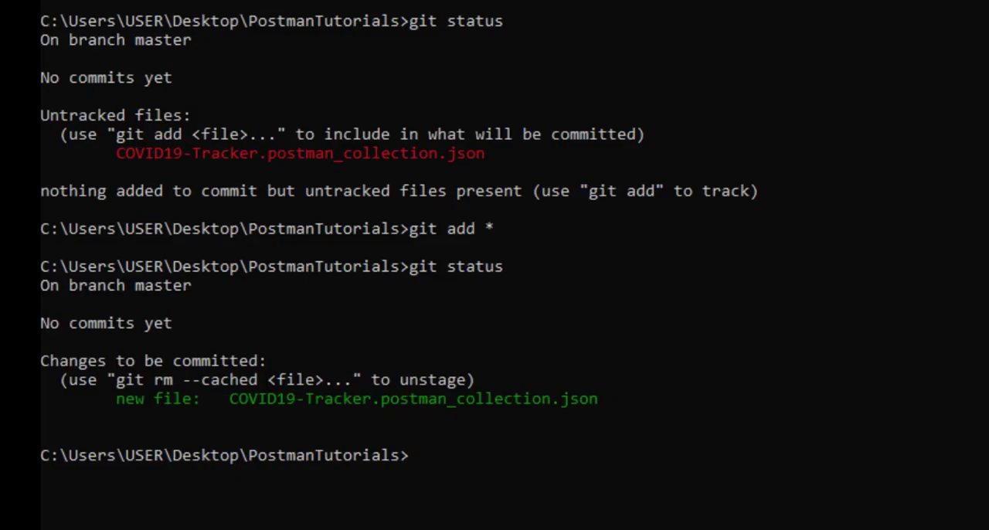
type("git commit ")
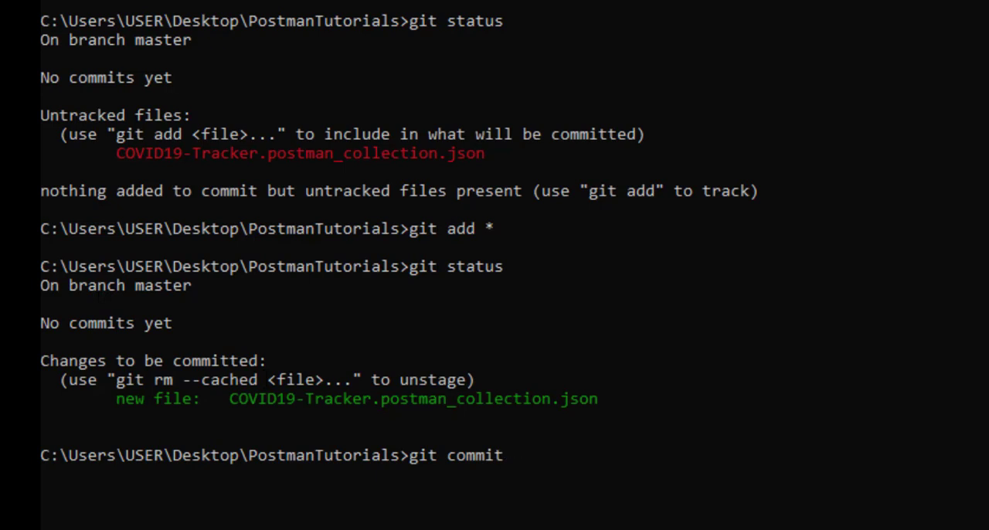
type("-m \"this is my firs")
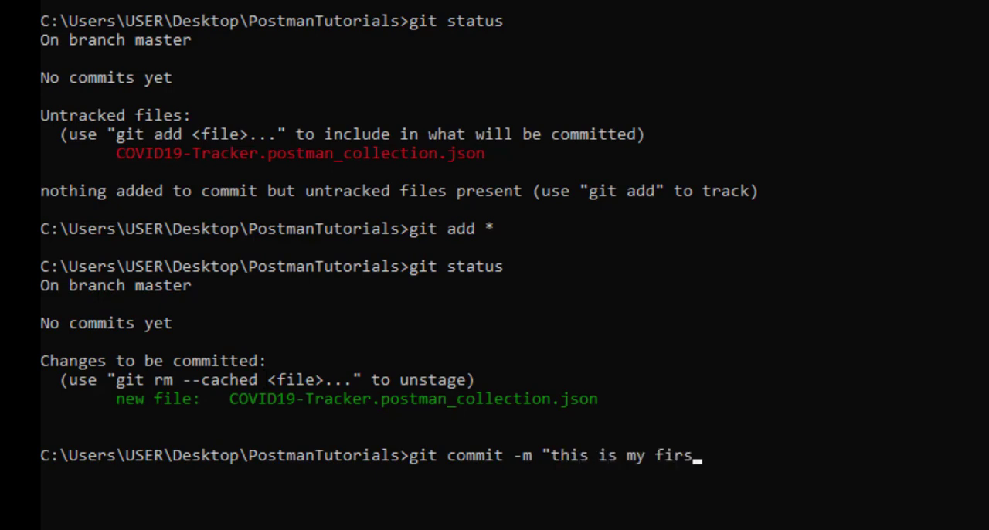
type("t collection")
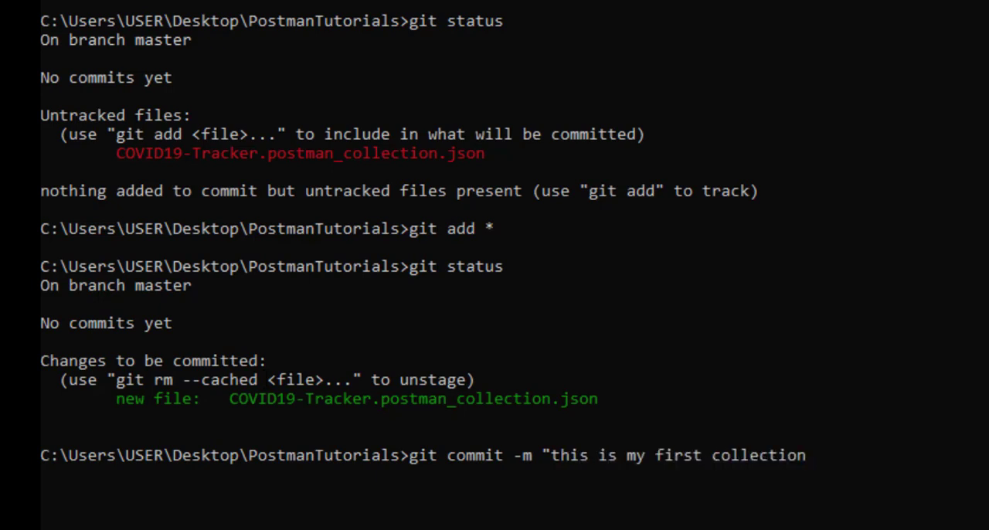
type("\"")
key("Return")
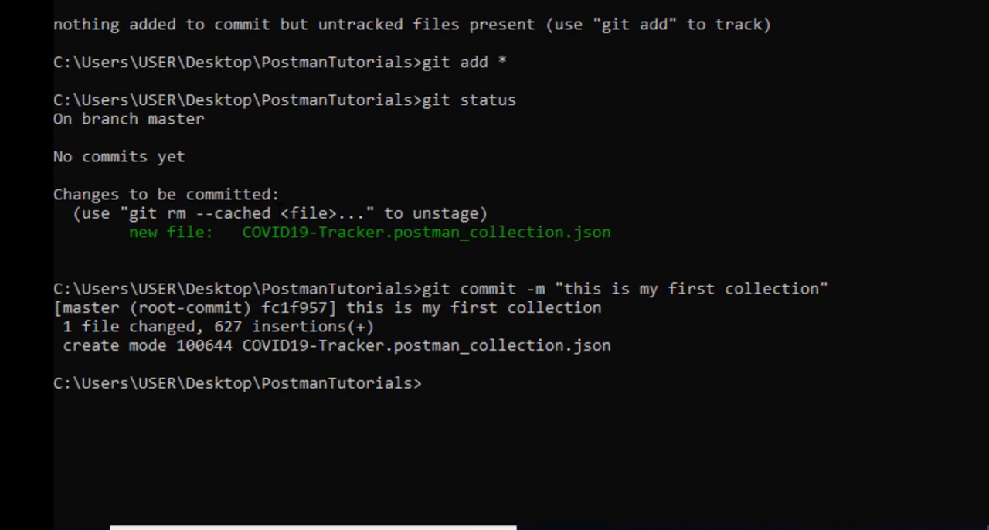
- Run git status to check the working tree after the commit
type("git sttau")
key("BackSpace")
key("BackSpace")
key("BackSpace")
type("atus")
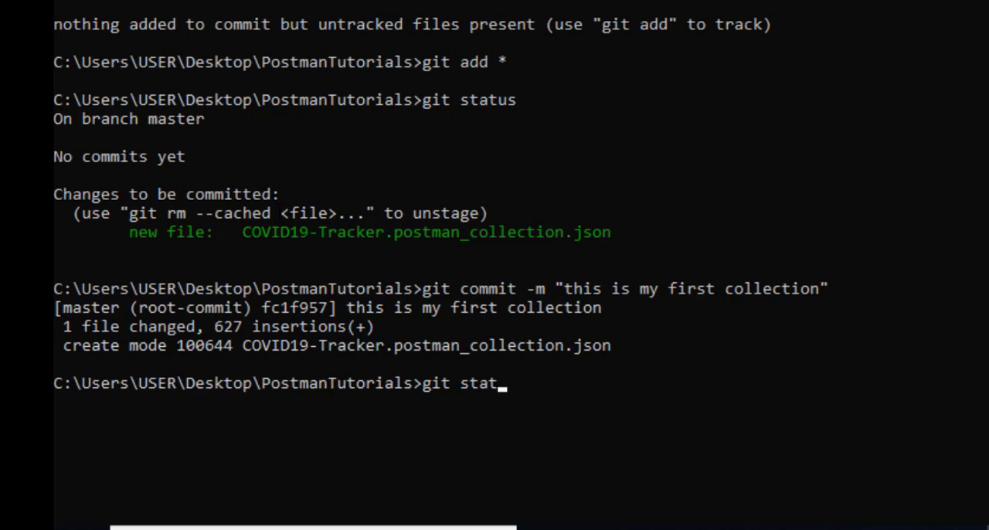
key("Return")
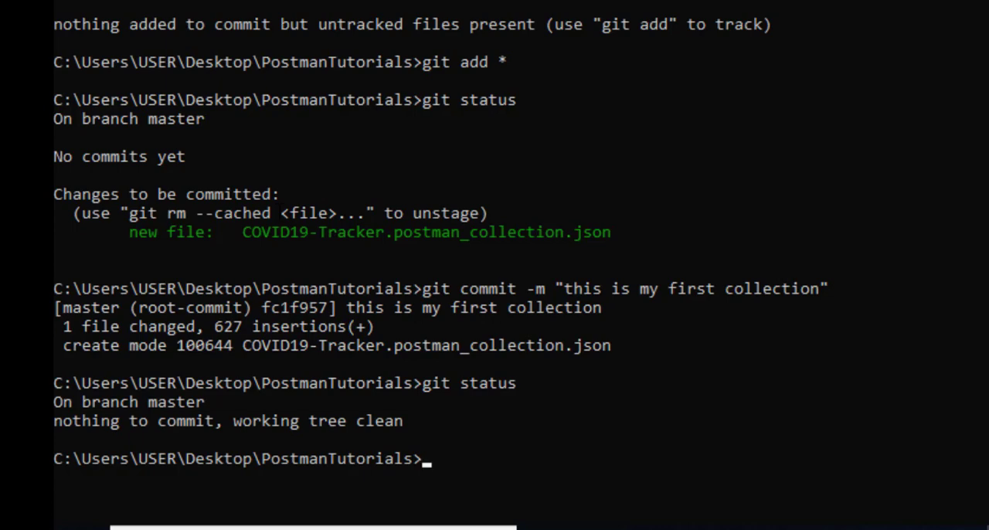
- Copy the git remote add origin command for PostmanTestScenario.git from the GitHub page and run it in Command Prompt
key("alt+Tab")
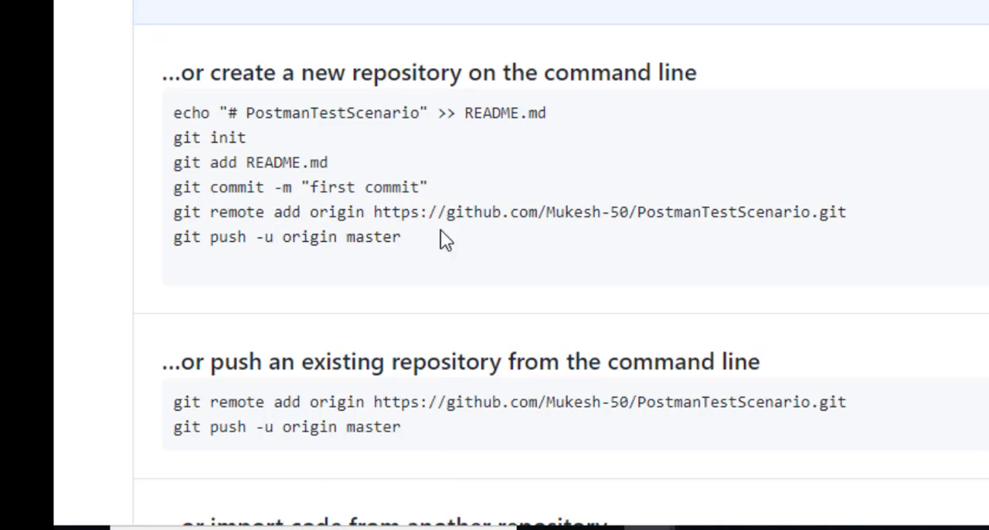
left_click_drag(440, 230, 172, 223)
key("ctrl+c")
key("alt+Tab")
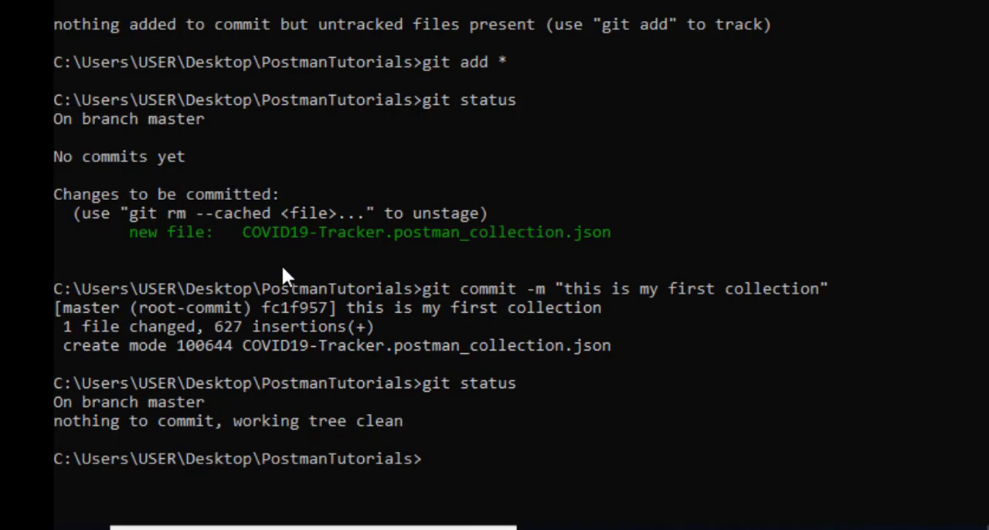
key("ctrl+v")
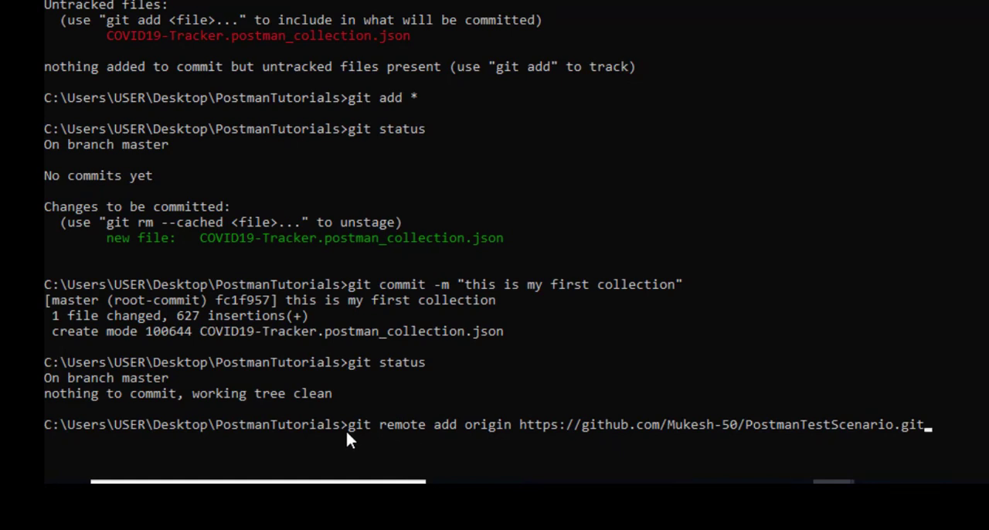
key("Return")
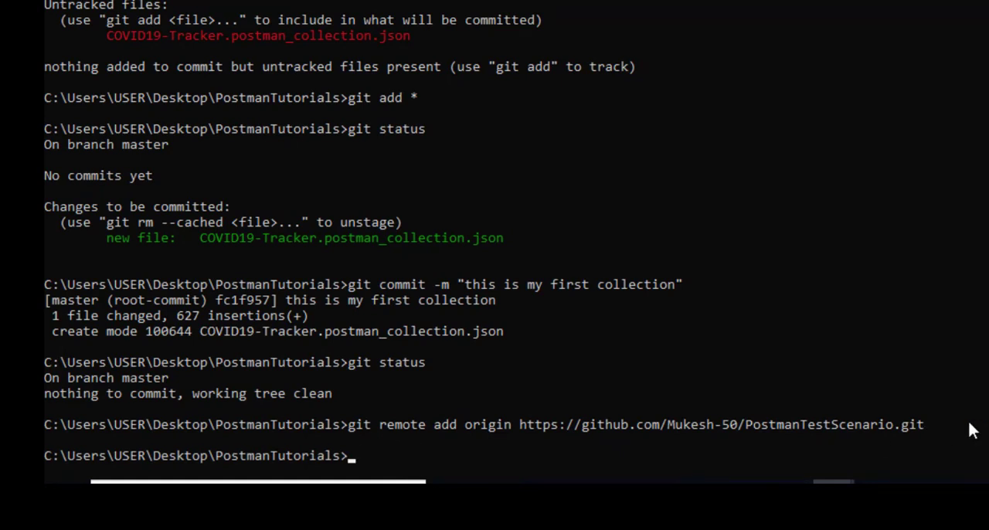
- List the configured remotes with git remote
type("git remote")
key("Return")
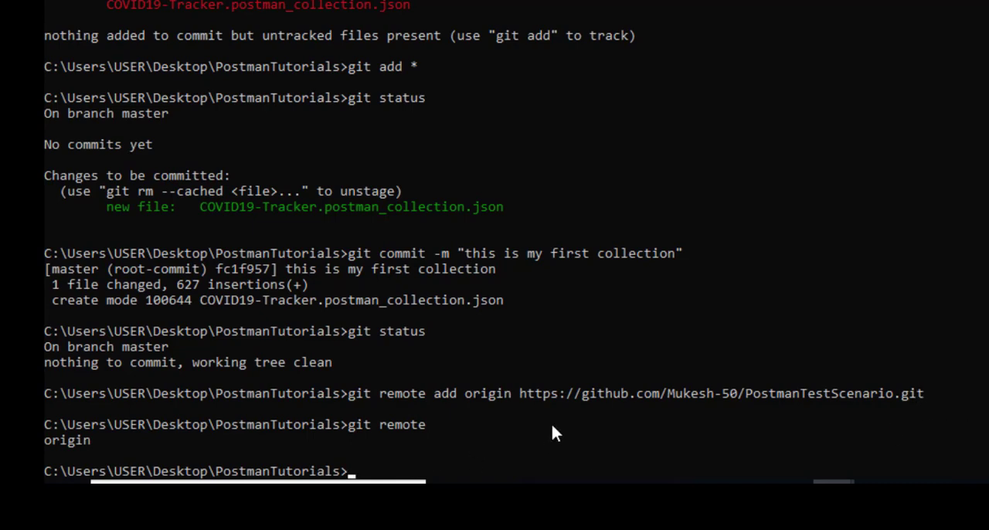
- Copy the git push -u origin master command from the GitHub page and run it in Command Prompt
key("alt+Tab")
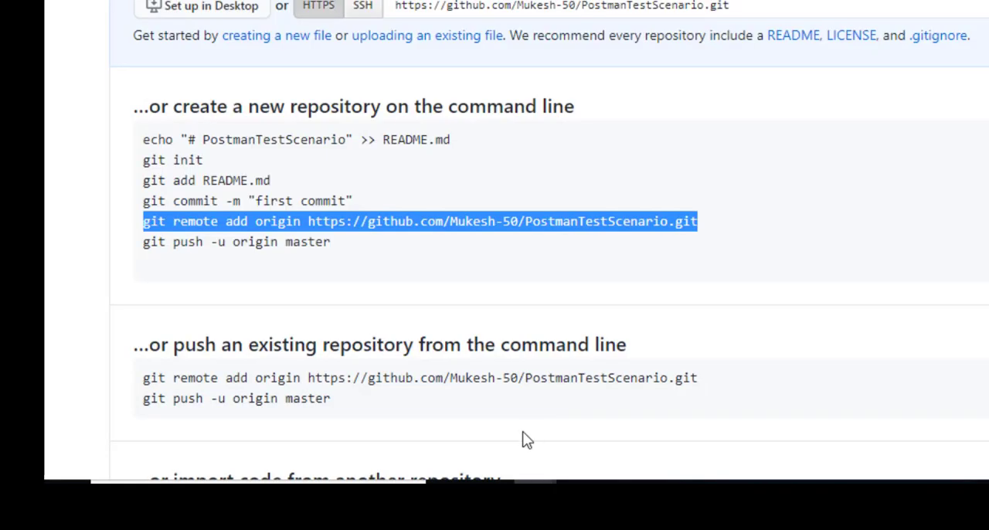
left_click_drag(354, 240, 144, 247)
key("alt+Tab")
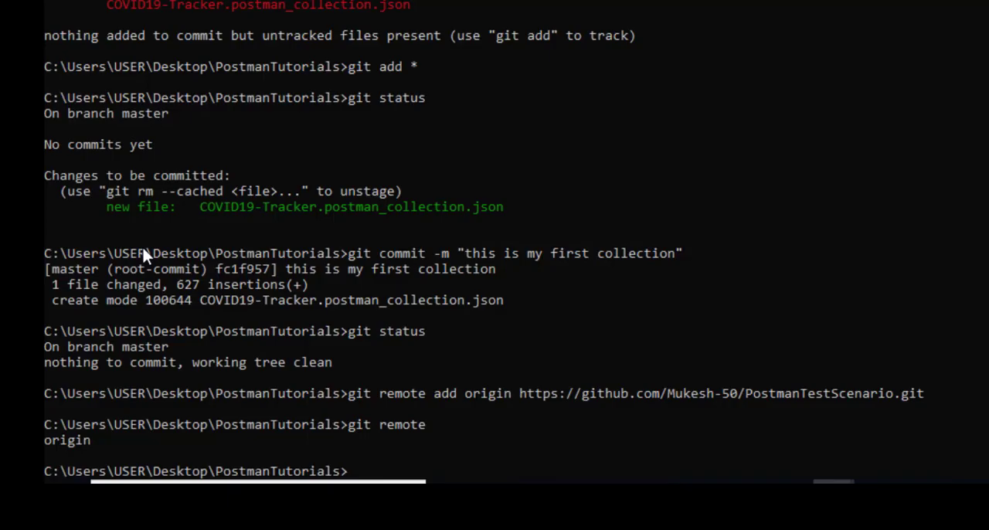
key("ctrl+v")
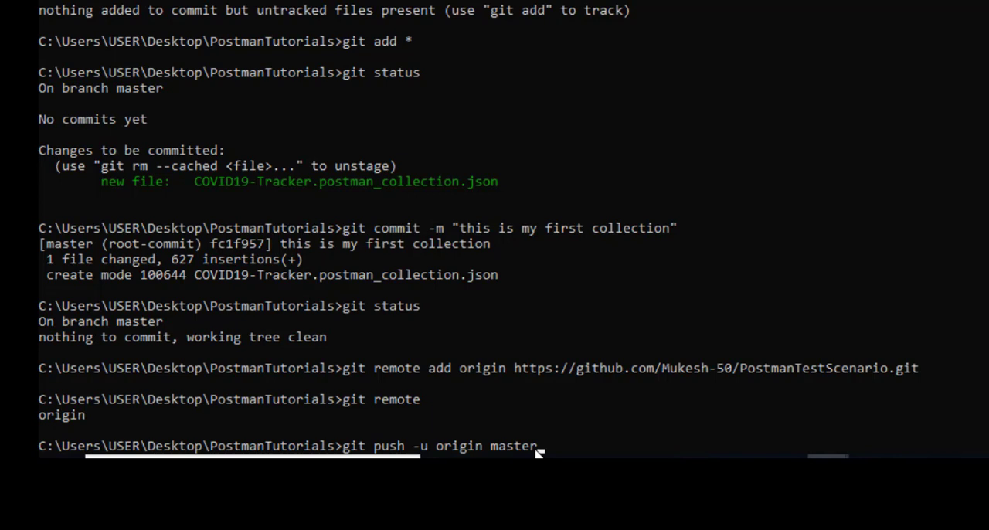
key("Return")
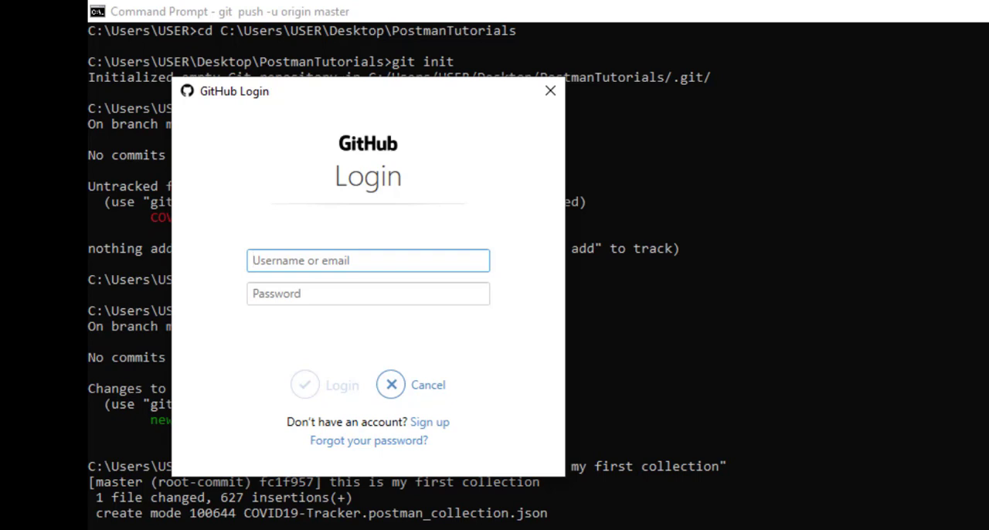
- Look at the repository URL in the untitled Notepad file, and return to the GitHub Login window
key("alt+Tab")
key("Tab")
key("Tab")
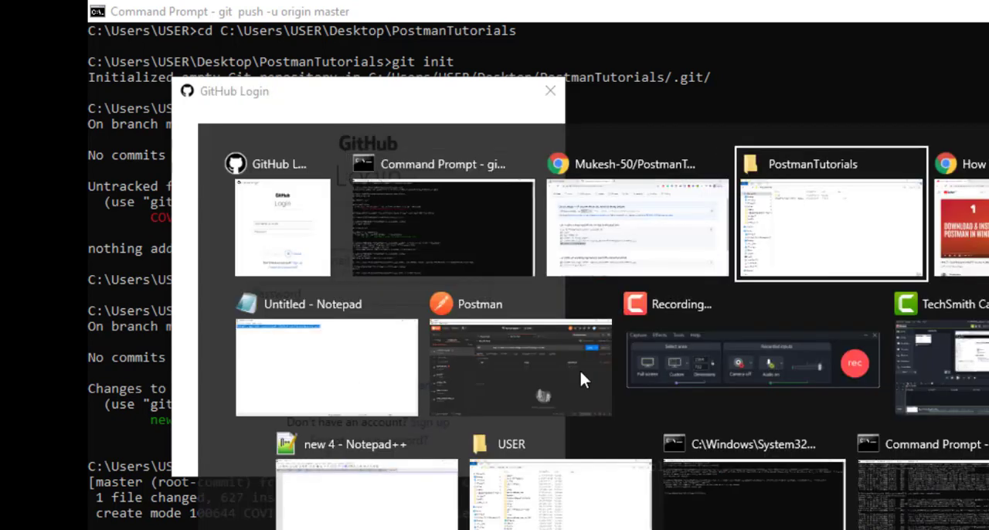
left_click(367, 290)
left_click(376, 111)
left_click_drag(147, 62, 89, 65)
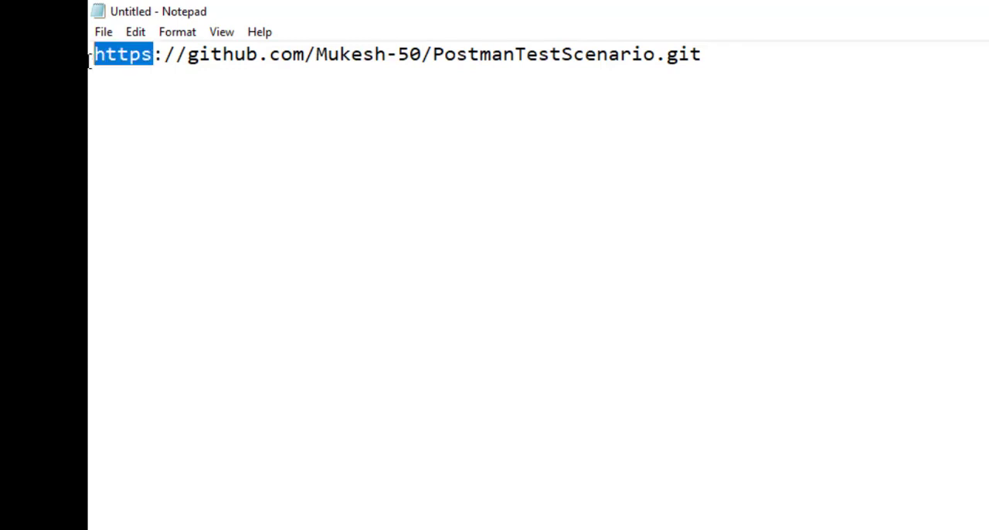
key("alt+Tab")
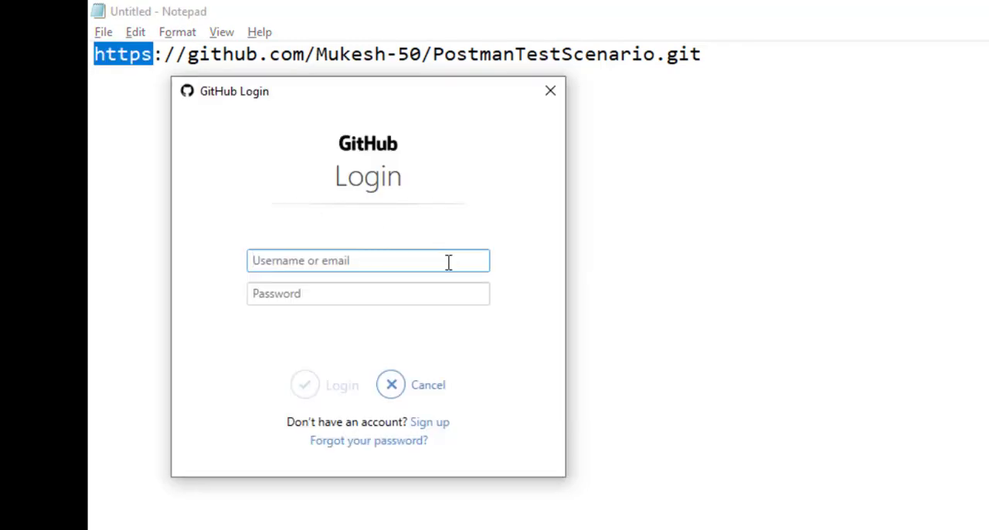
- Enter the GitHub username and the account password, log in to authorize the push, and return to Command Prompt
type("muk")
key("BackSpace")
key("BackSpace")
key("BackSpace")
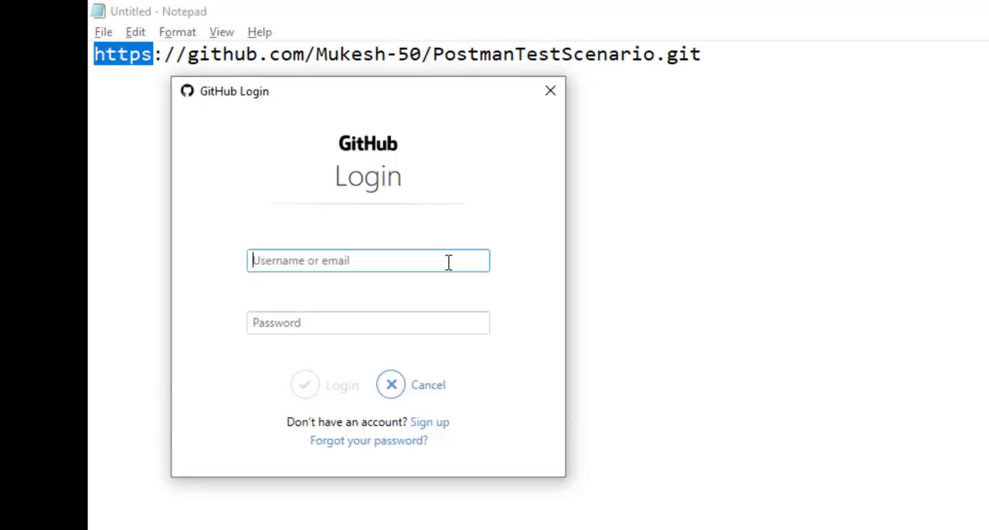
type("Mukesh")
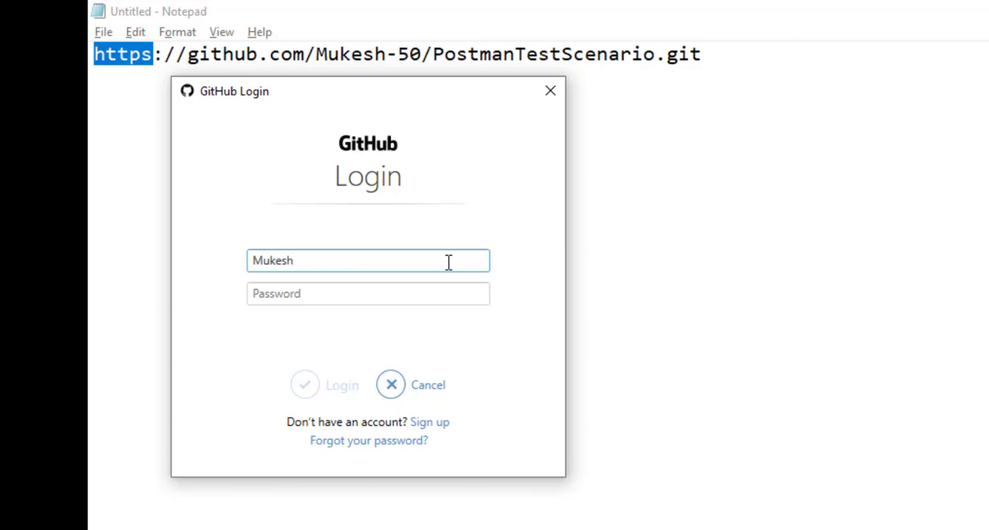
type("-50")
key("Tab")
type("*****")
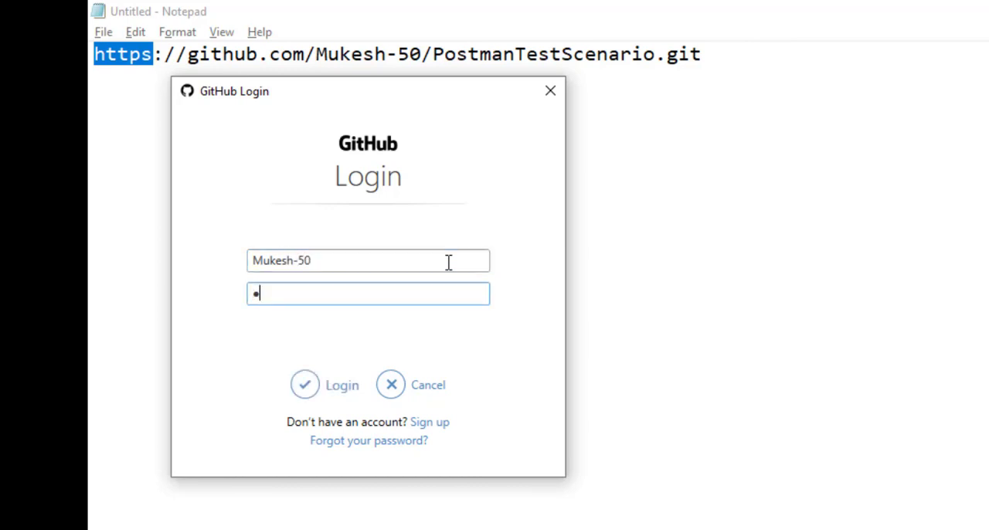
type("*****")
left_click(305, 387)
key("alt+Tab")
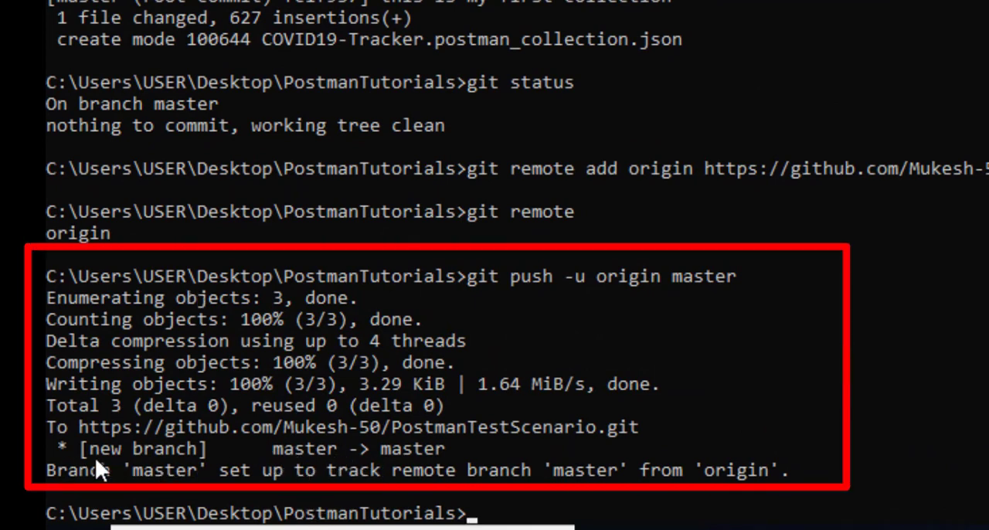
- Switch to the PostmanTestScenario repository page in Chrome and check the pushed collection file
key("alt+Tab")
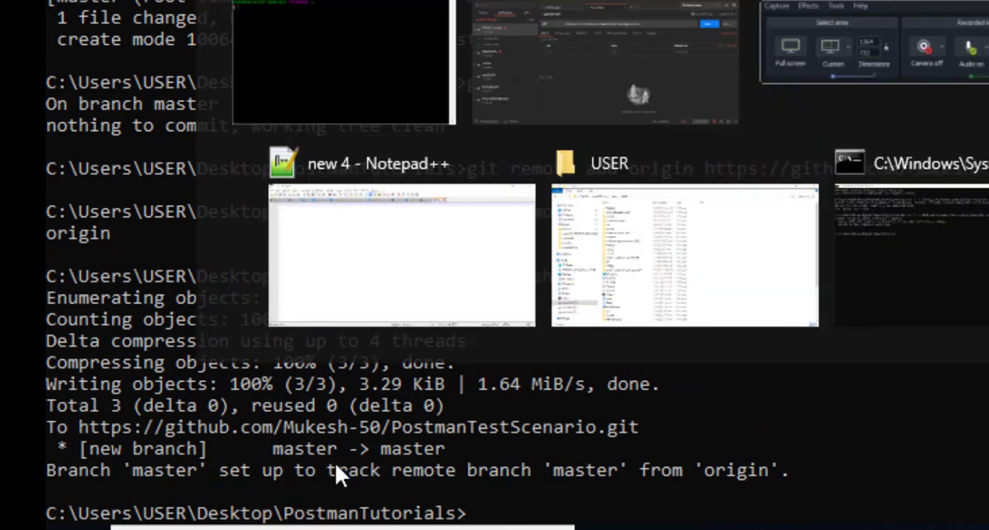
key("alt+Tab")
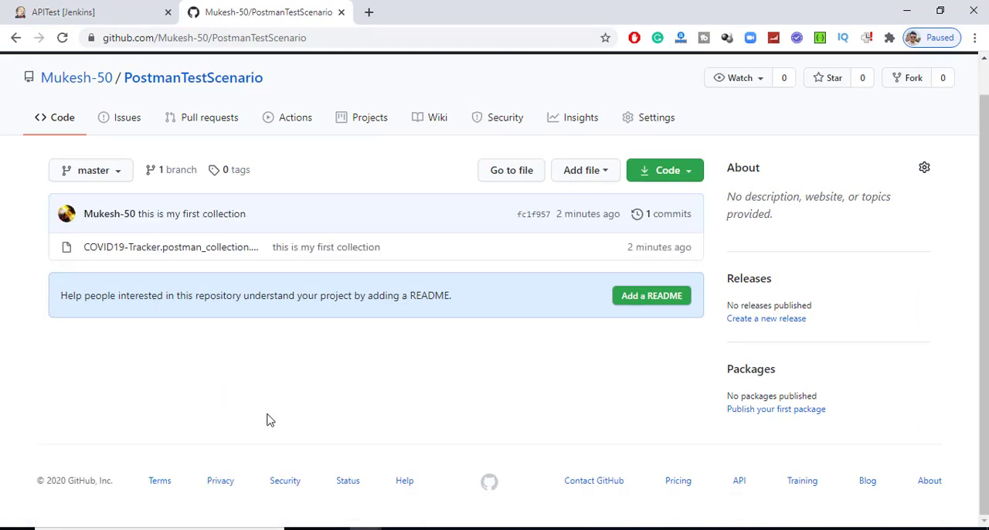
scroll(271, 421, "up", 1)
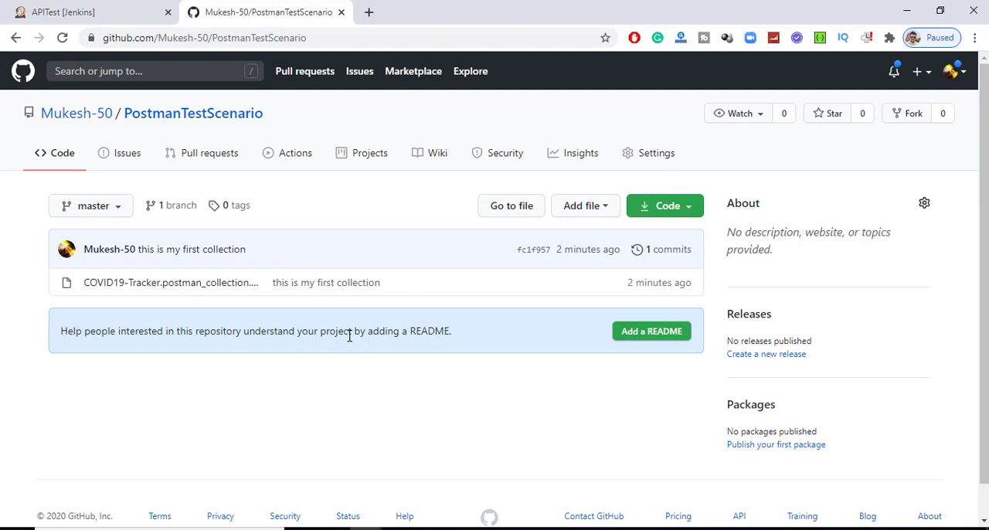
- Copy the HTTPS clone URL of the PostmanTestScenario repository
left_click(689, 219)
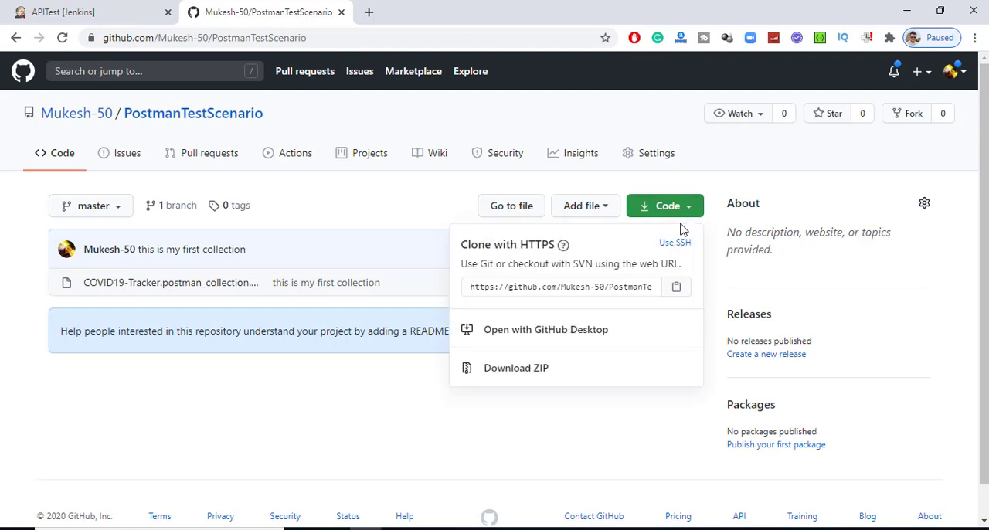
left_click(408, 205)
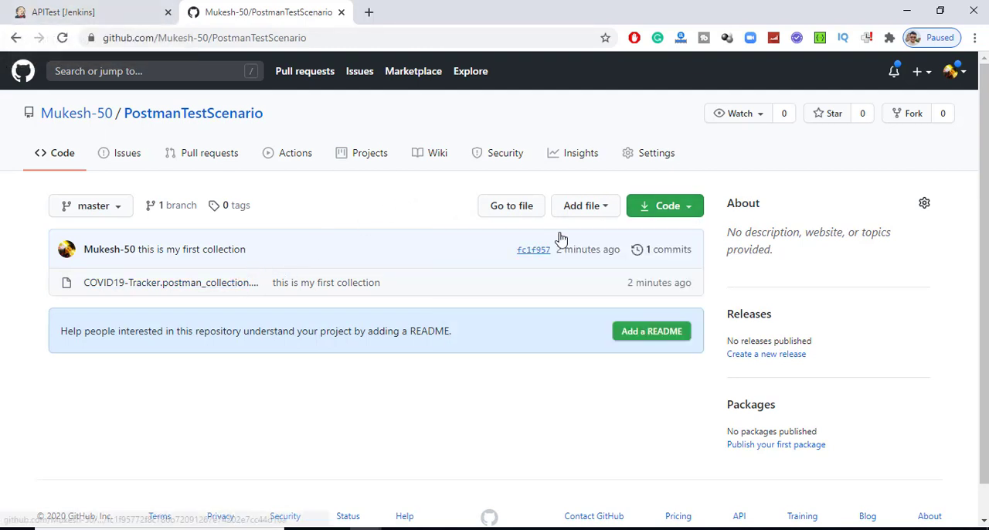
left_click(666, 207)
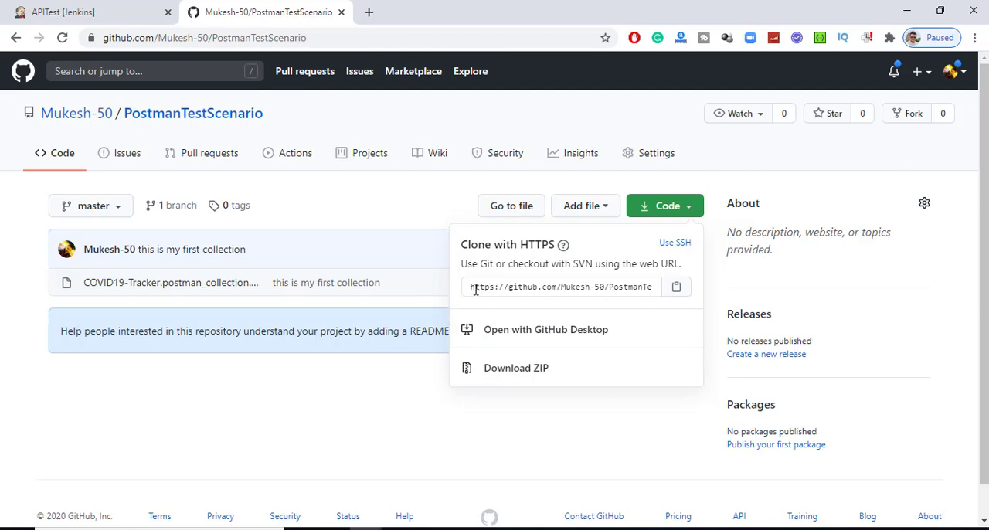
left_click(678, 297)
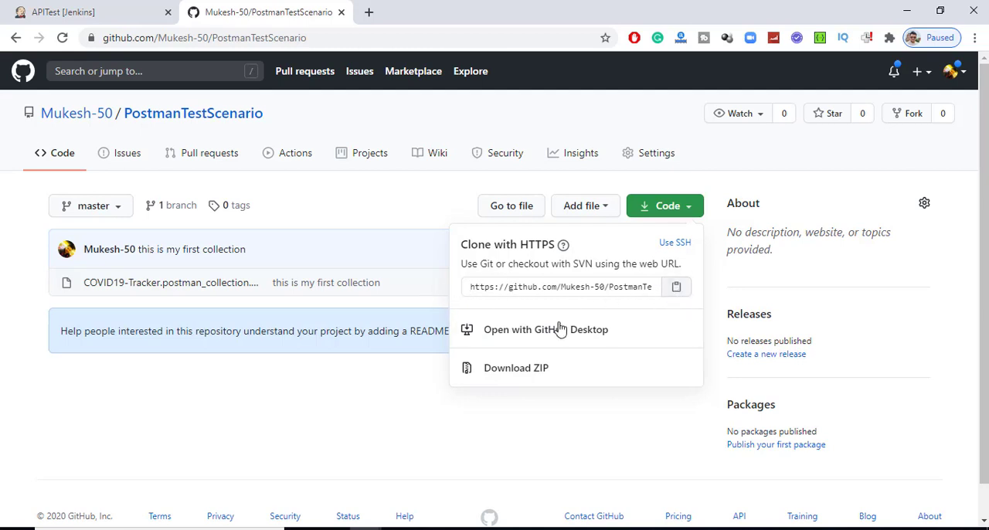
- View the Postman Test project in Jenkins and return to the APITest view
left_click(47, 11)
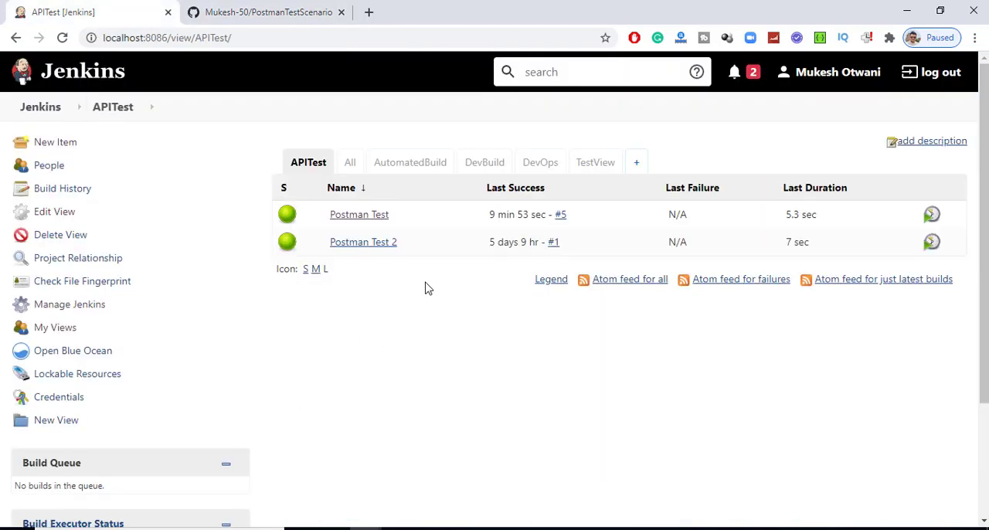
left_click(361, 215)
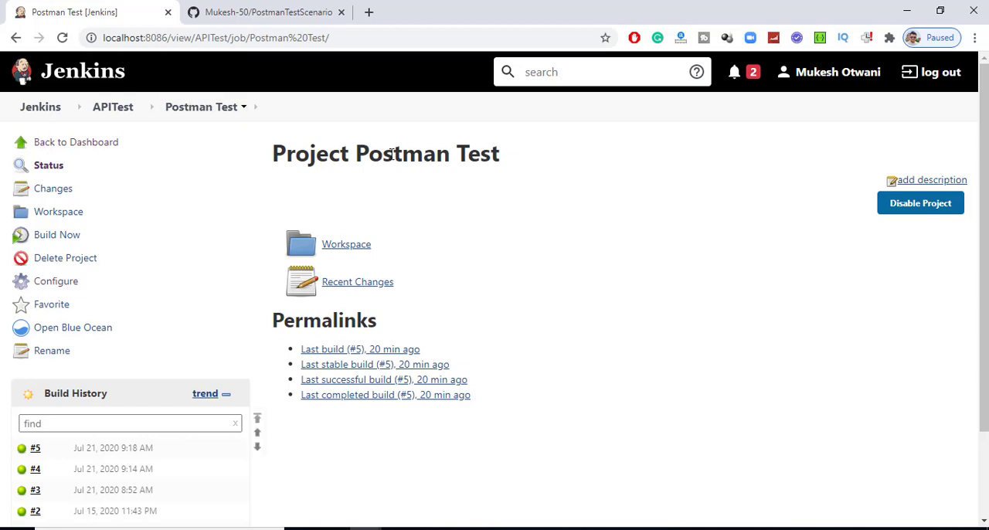
left_click_drag(524, 159, 363, 147)
left_click(117, 108)
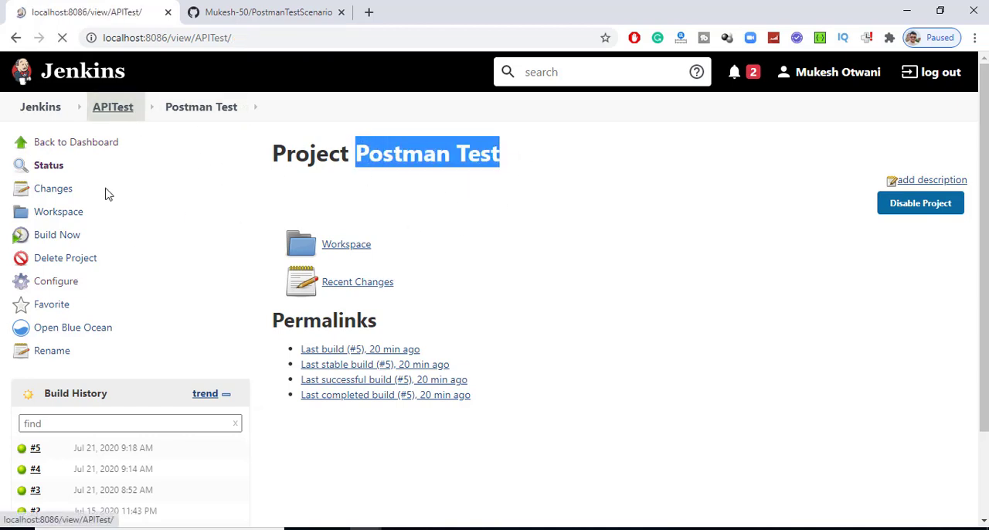
- Start a new item in the APITest view and name it Postman Test Github HTTP
left_click(60, 147)
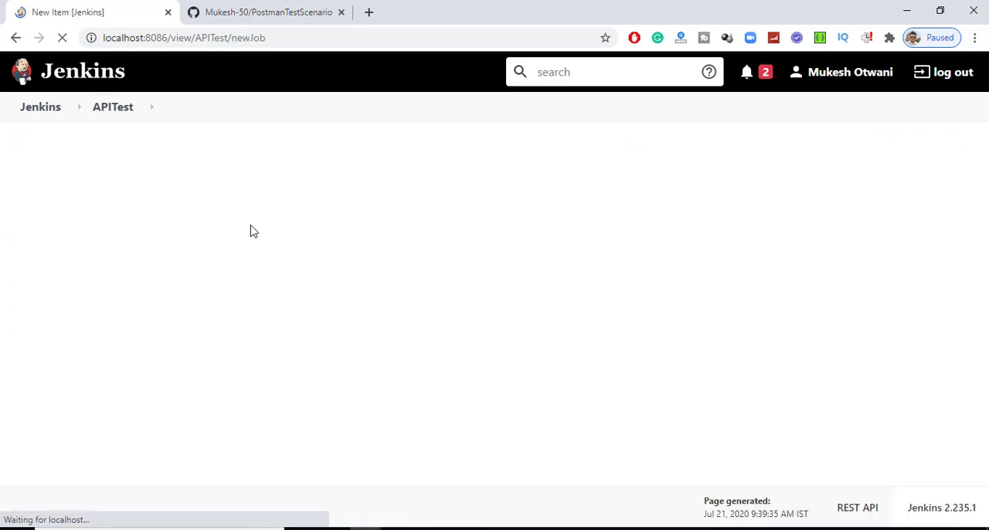
key("ctrl+v")
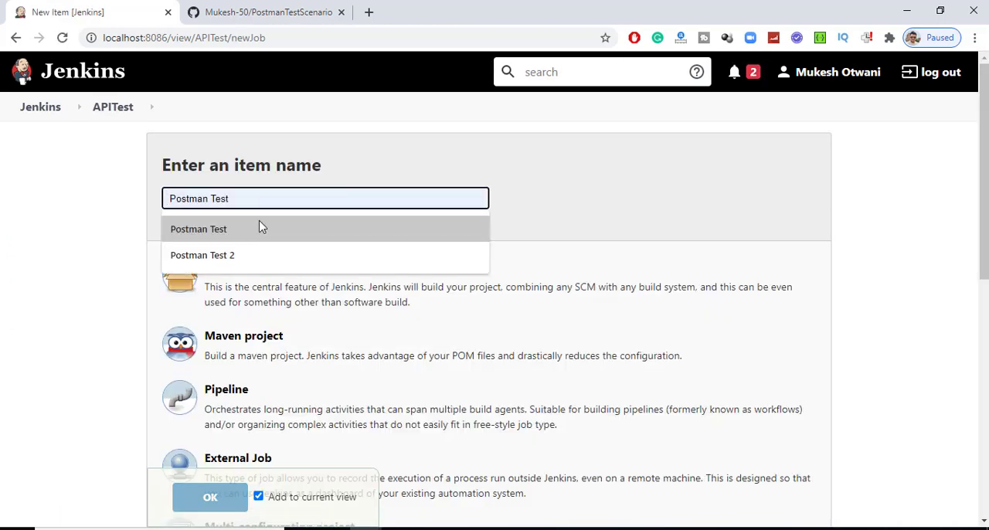
type("Gi")
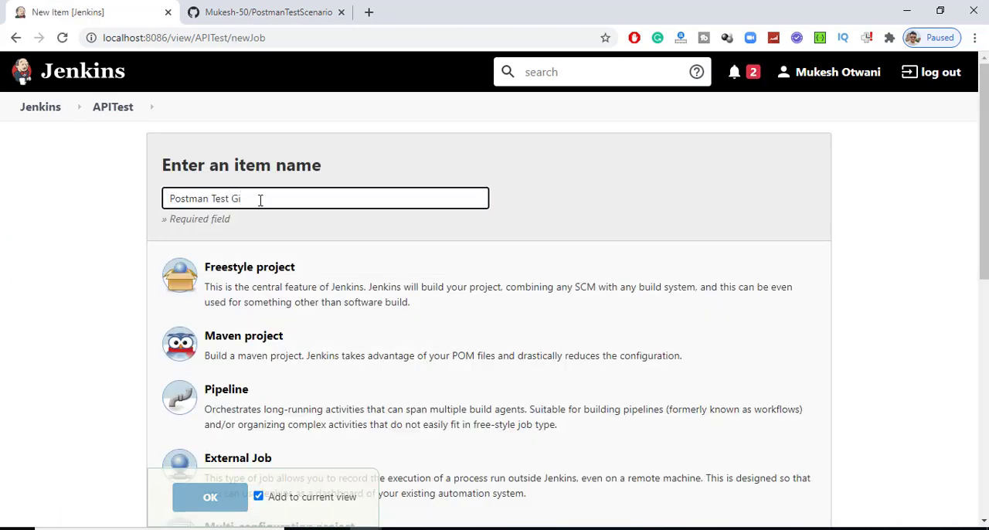
type("thub HTTP")
- Try to create the item without a project type, clearing the Postman Test copy source, and return to the Jenkins dashboard
scroll(315, 338, "down", 7)
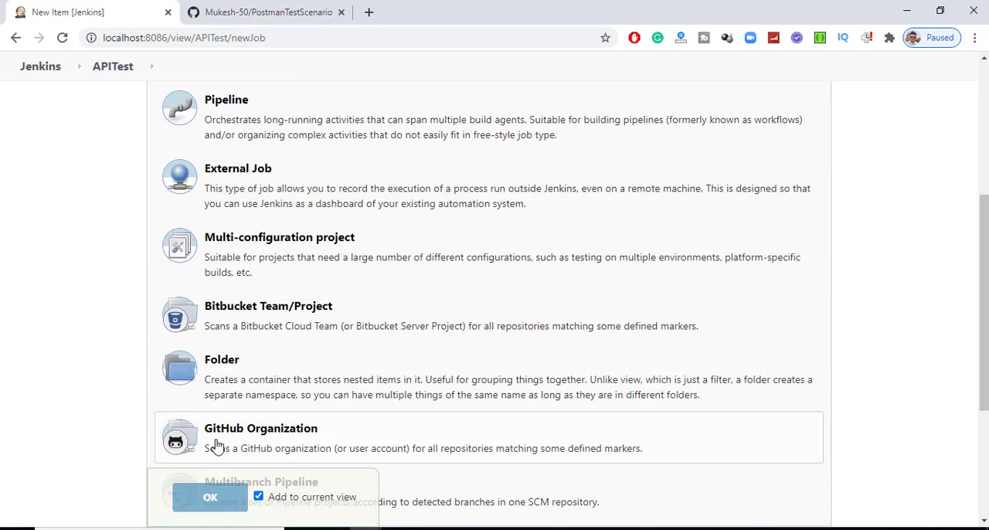
left_click(320, 357)
type("Postman Test")
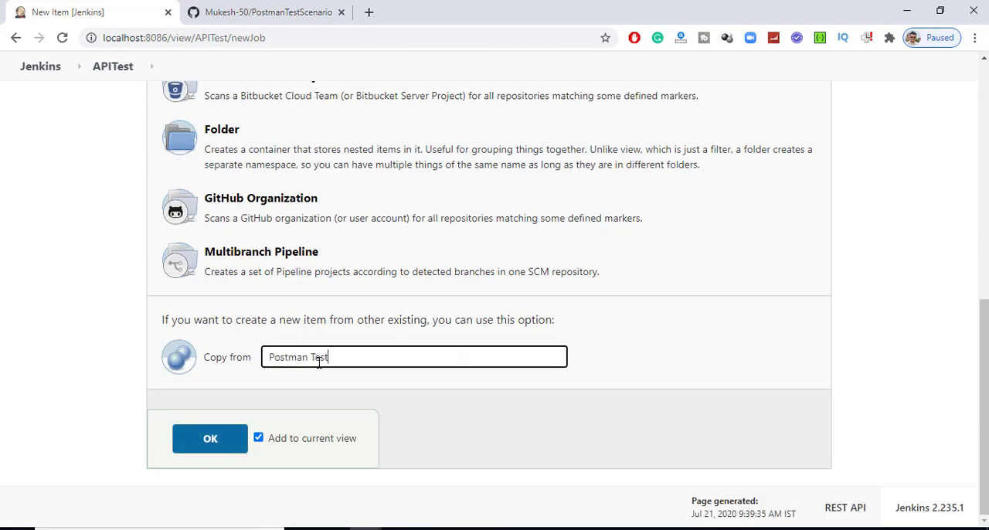
left_click(319, 378)
left_click_drag(367, 358, 75, 361)
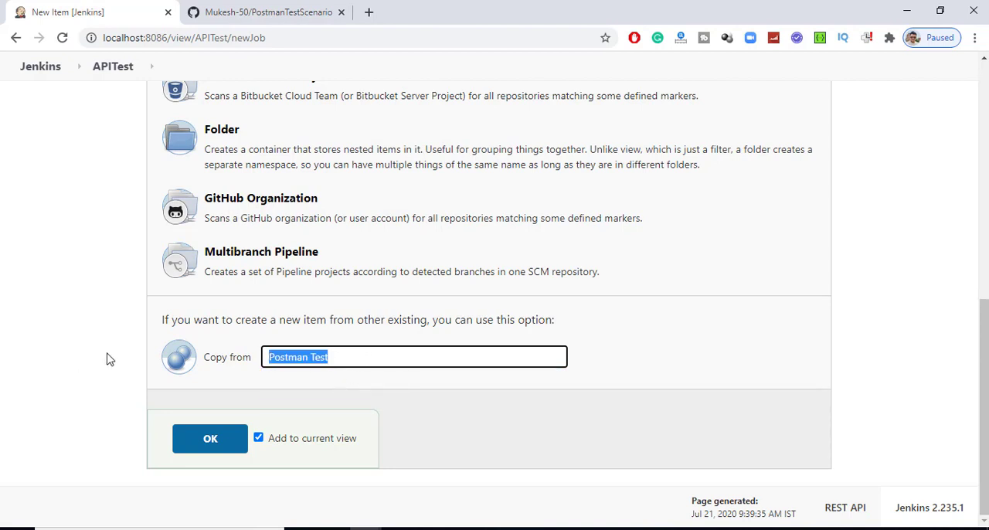
key("BackSpace")
left_click(210, 496)
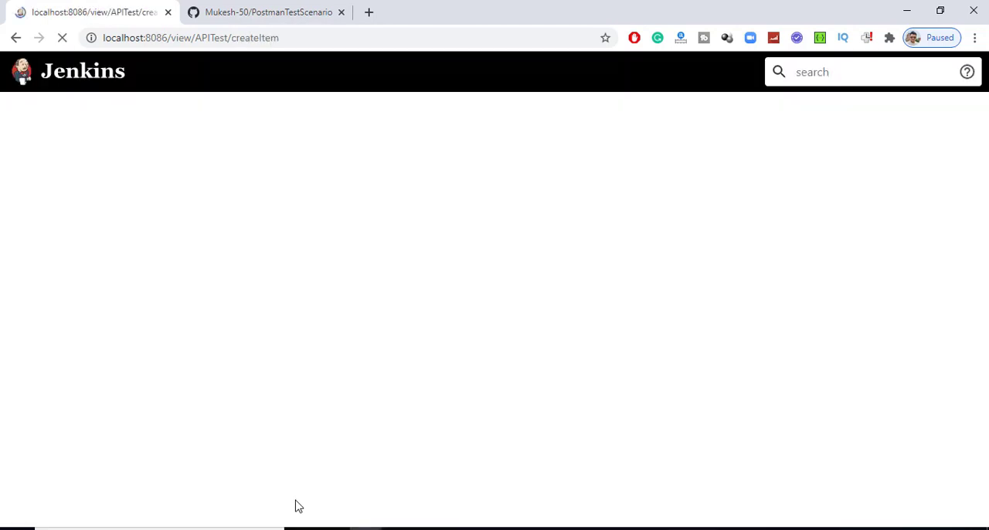
left_click(40, 107)
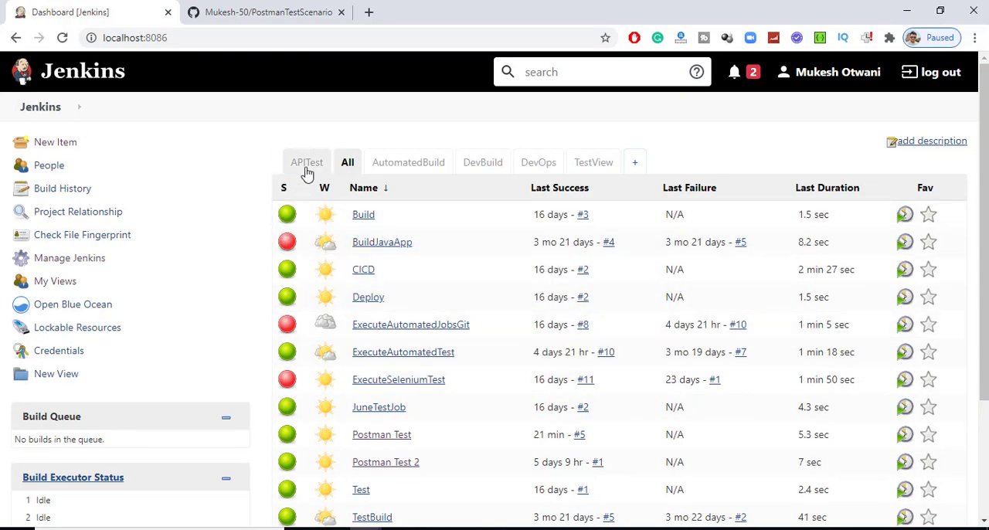
- Create a freestyle project named Postman Test Github HTTP in the APITest view
left_click(307, 165)
left_click(59, 145)
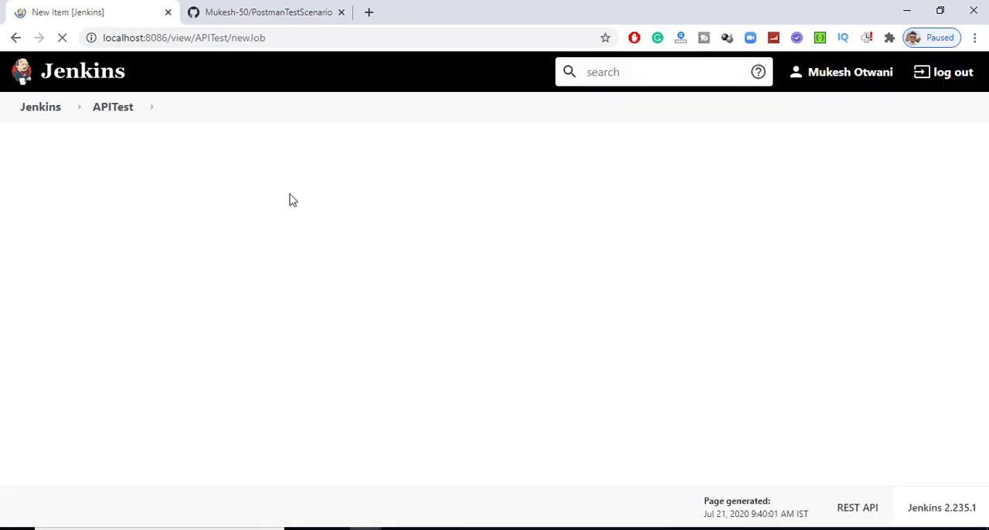
type("Pos")
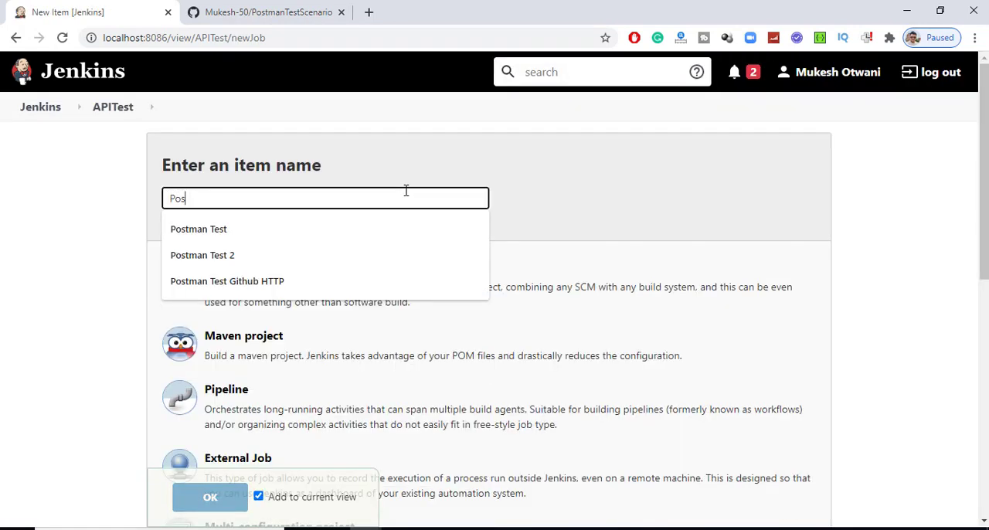
key("Down")
key("Up")
key("Down")
key("Up")
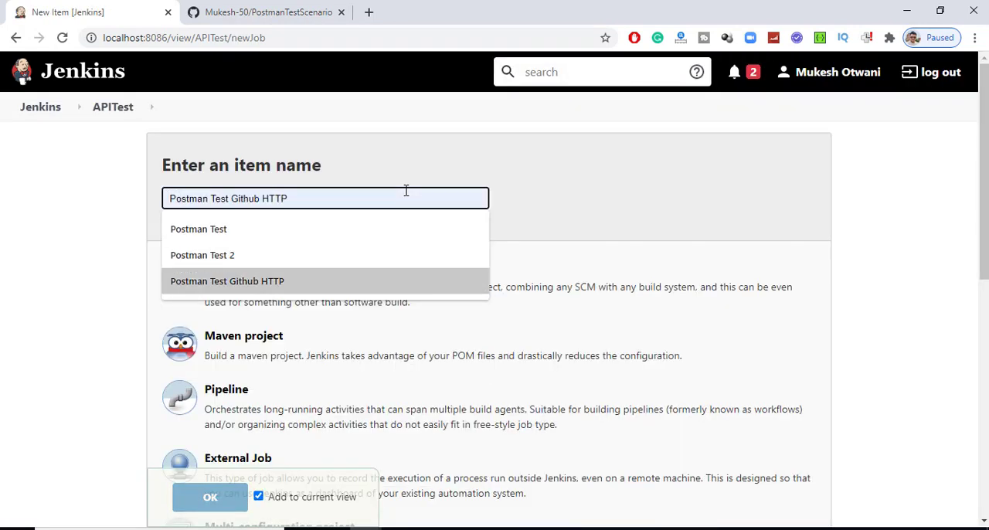
key("Return")
left_click(365, 309)
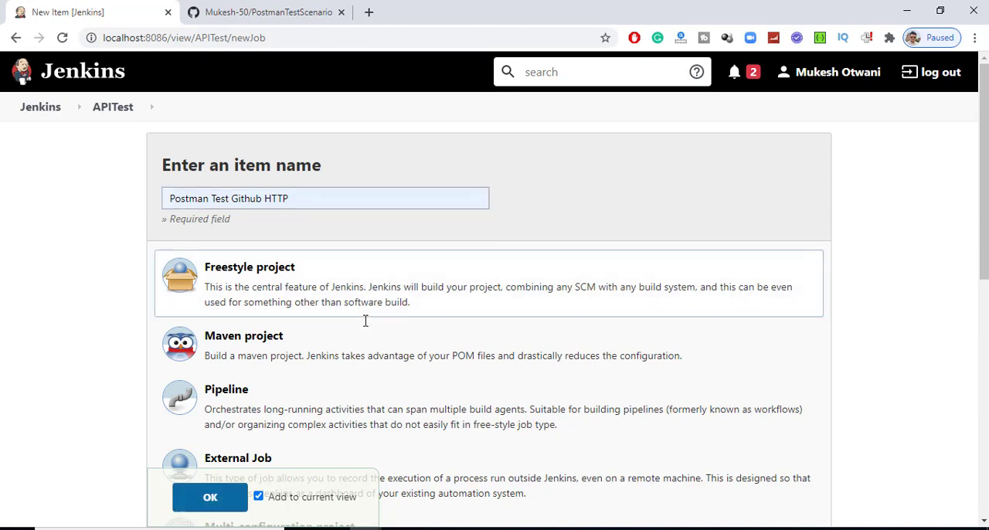
left_click(210, 497)
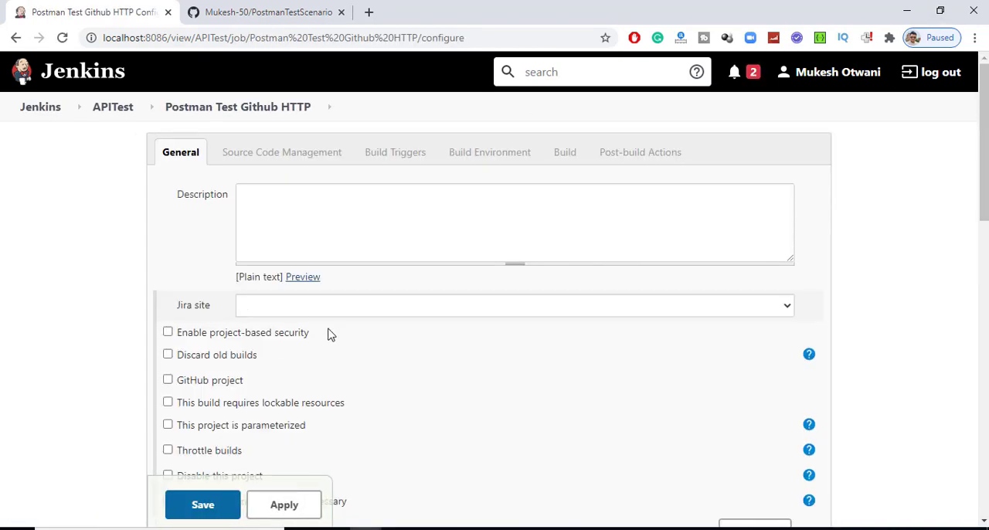
- Set source code management to Git and use the HTTPS clone URL copied from the PostmanTestScenario GitHub page as the repository URL
scroll(377, 338, "down", 4)
left_click(185, 356)
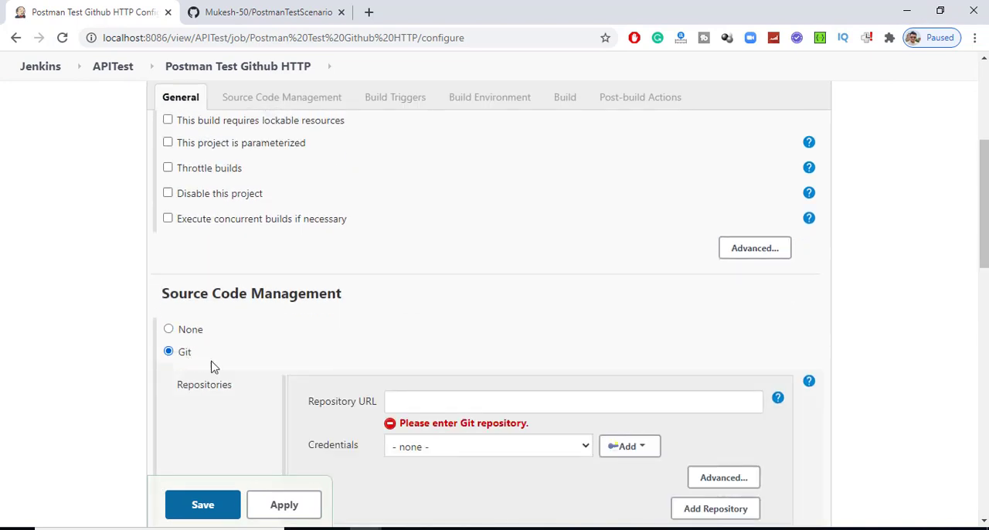
left_click(451, 408)
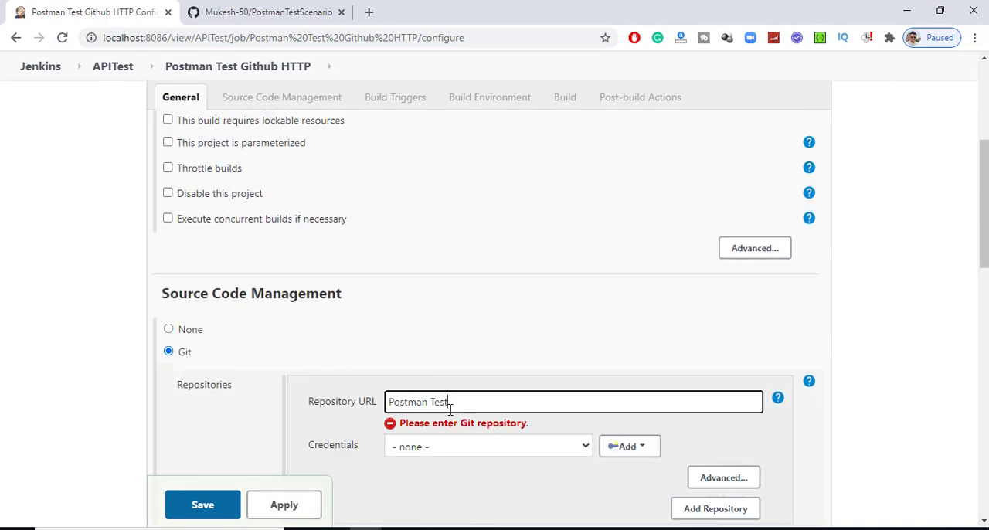
key("alt+Tab")
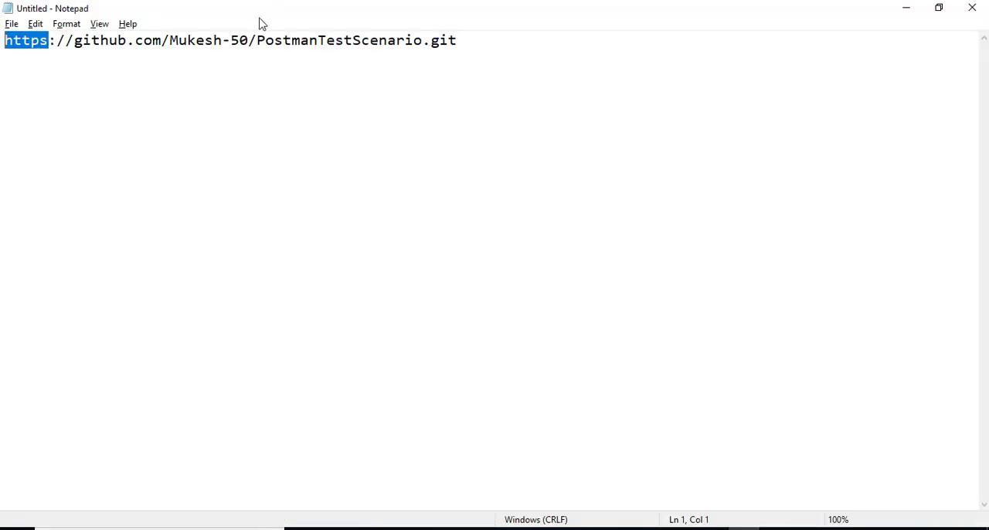
key("alt+Tab")
left_click(259, 13)
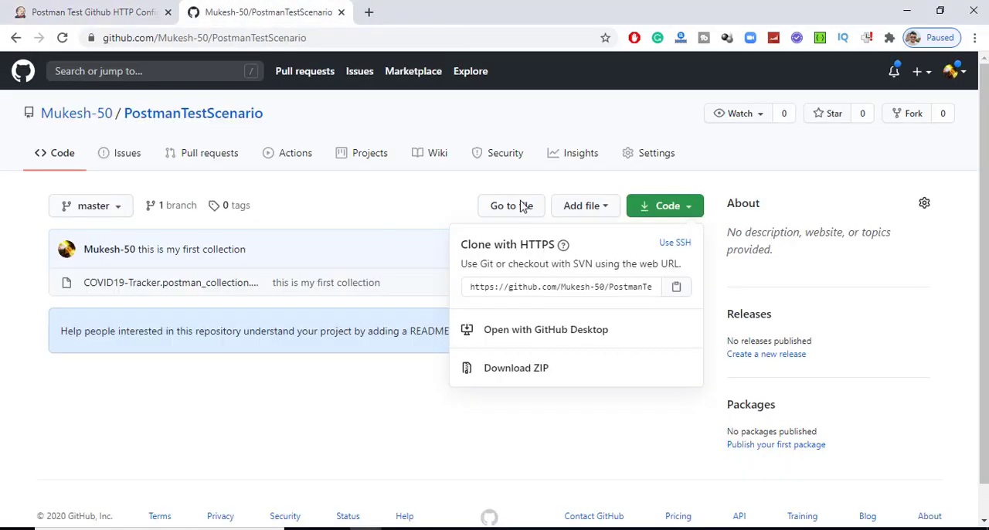
left_click(676, 287)
left_click(149, 7)
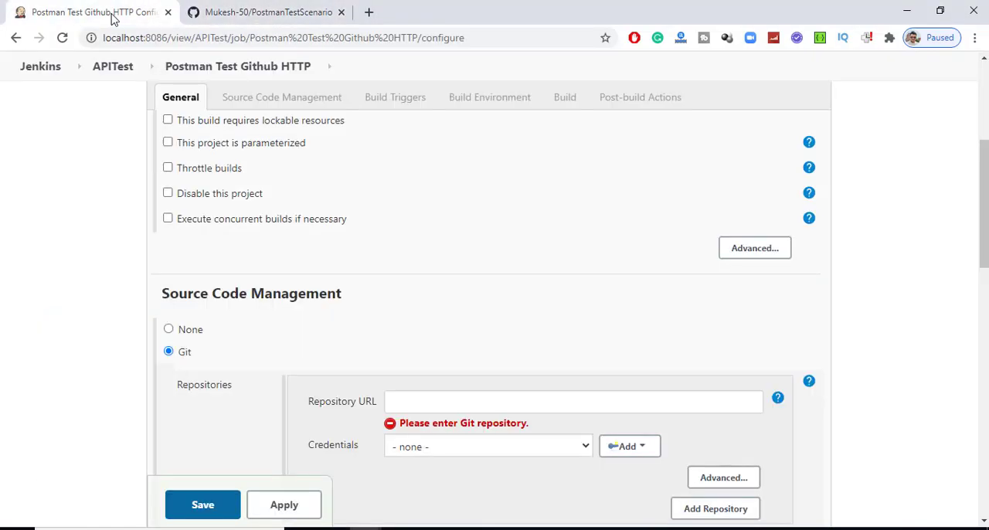
key("ctrl+v")
left_click(261, 422)
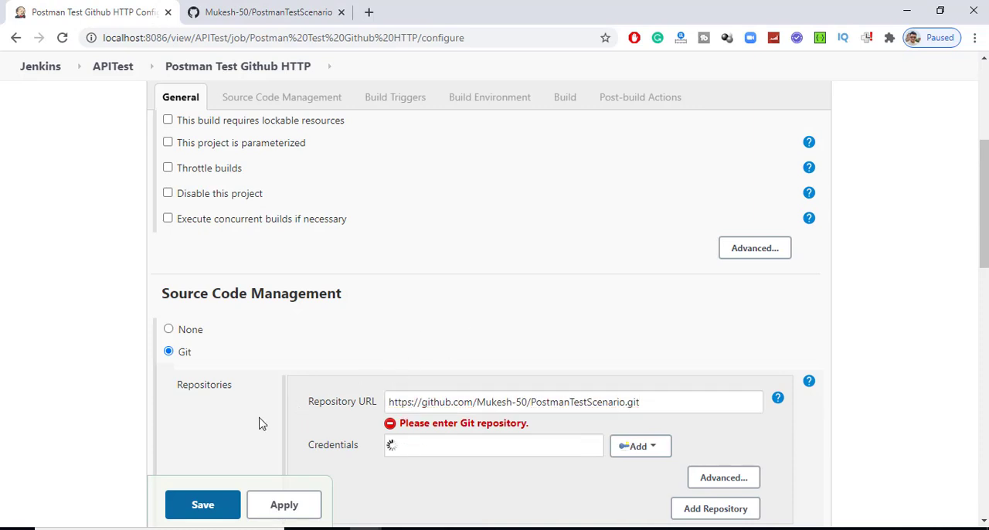
- Check the available Git credentials, leave them at none, and highlight the repository name in the repository URL
scroll(587, 393, "down", 2)
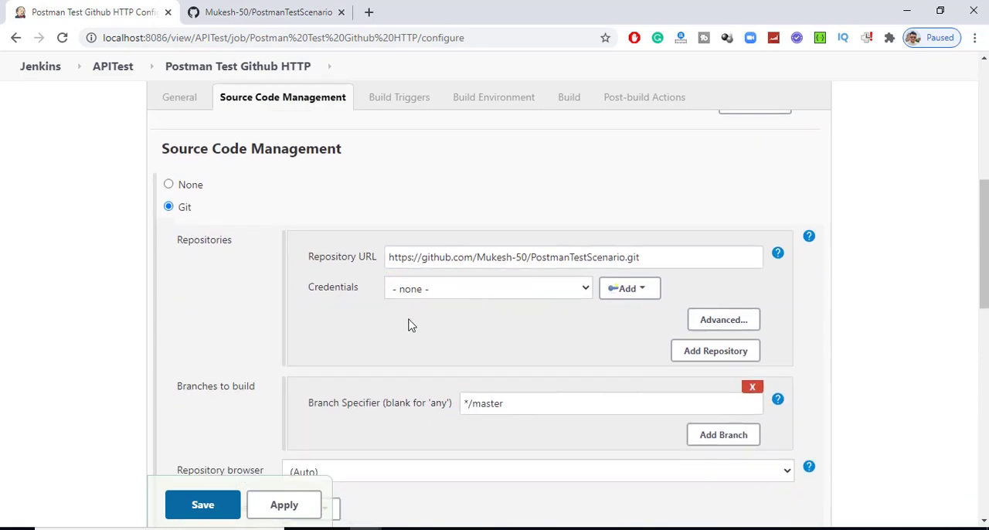
left_click(451, 291)
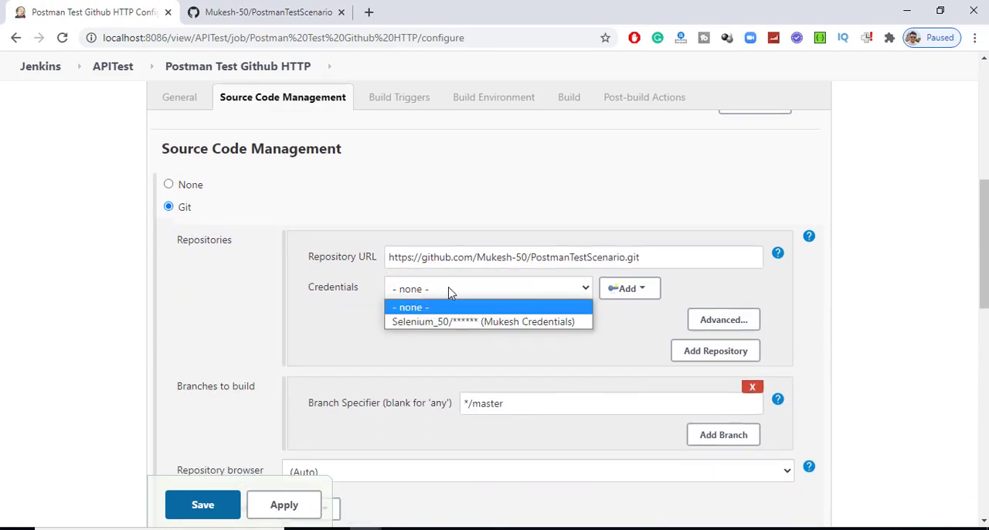
left_click(346, 325)
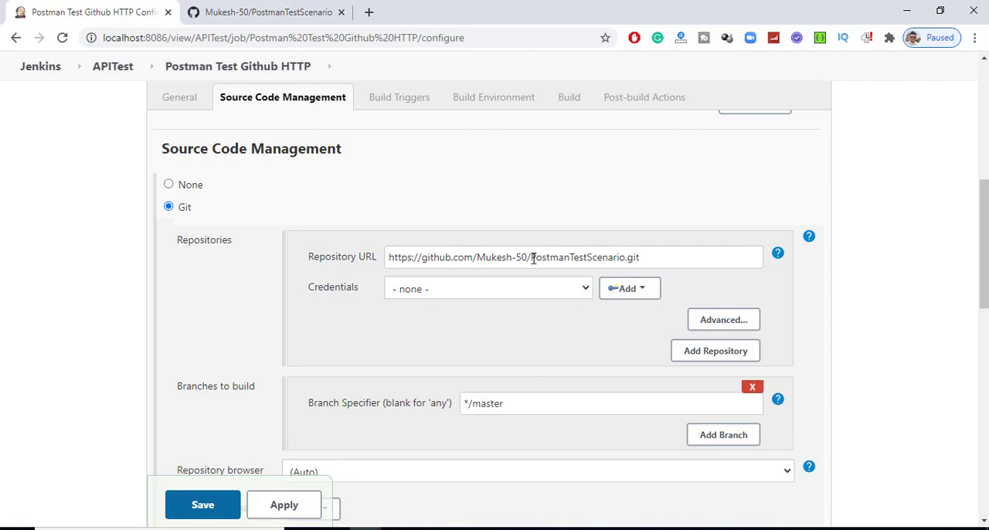
left_click_drag(533, 258, 649, 259)
- Add an Execute Windows batch command build step and begin its command with "newman run"
scroll(387, 340, "down", 1)
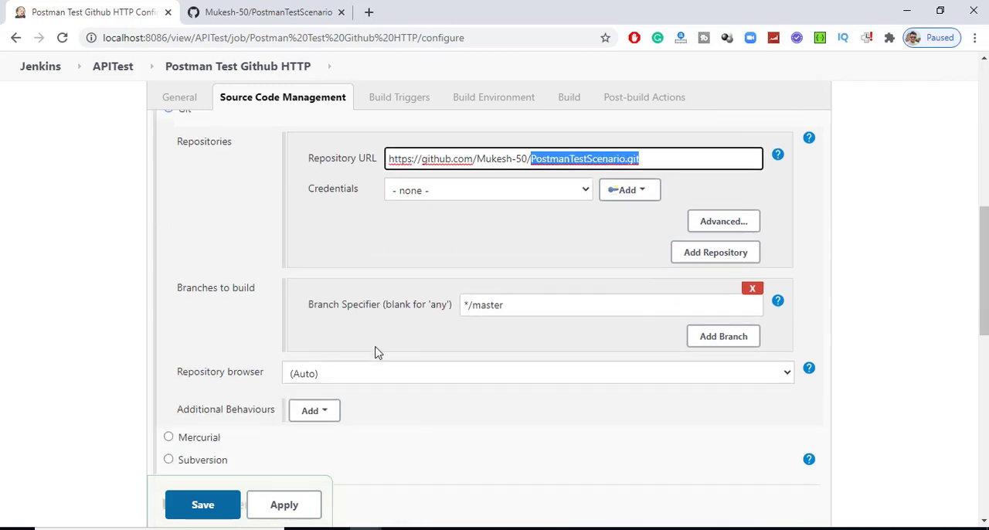
scroll(378, 354, "down", 7)
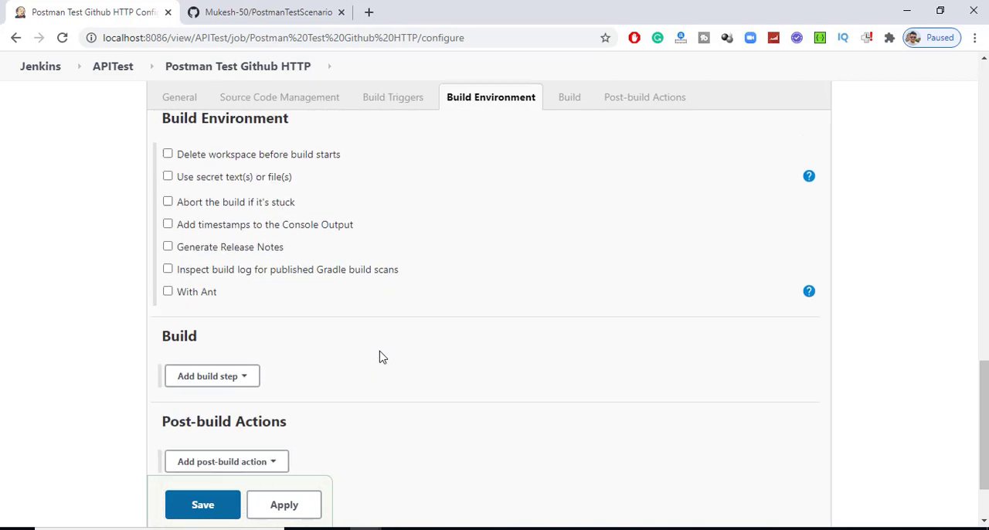
scroll(381, 356, "down", 1)
left_click(243, 288)
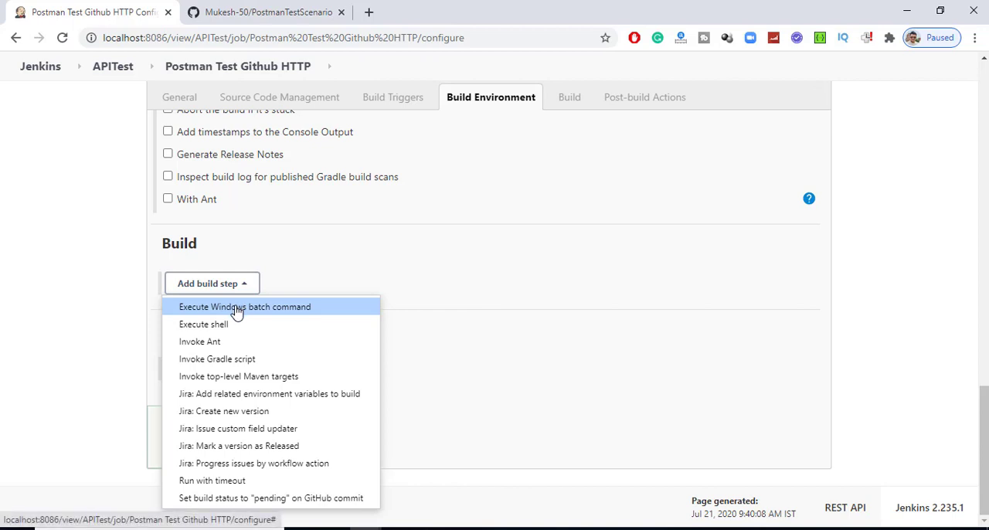
left_click(252, 309)
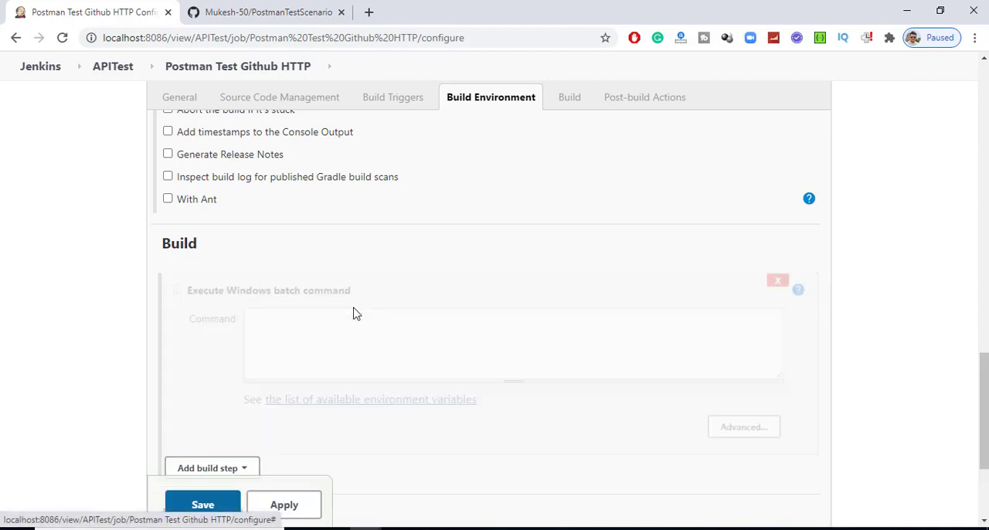
left_click(357, 332)
type("n")
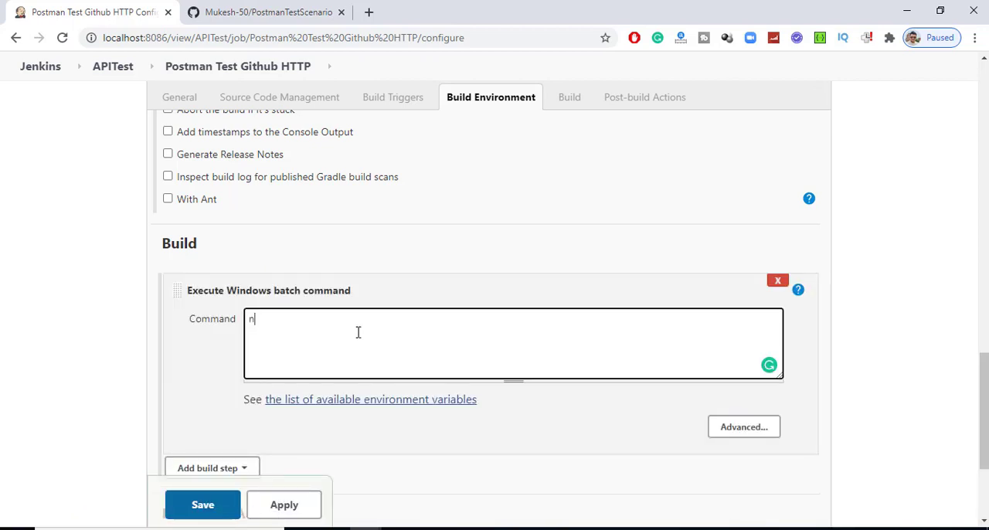
type("ewman run")
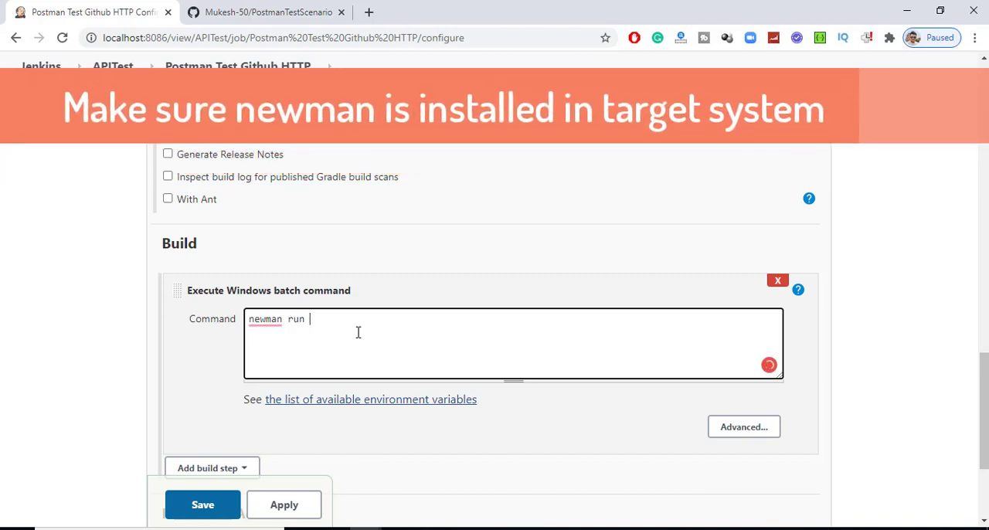
- Complete the batch command with the collection file name COVID19-Tracker.postman_collection.json, copied from the PostmanTestScenario repository on GitHub
scroll(358, 332, "up", 9)
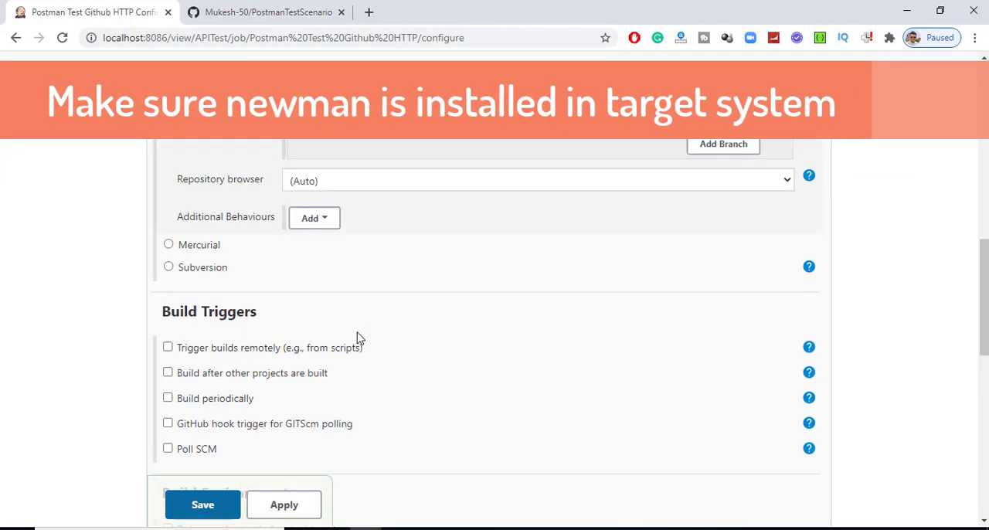
left_click(280, 12)
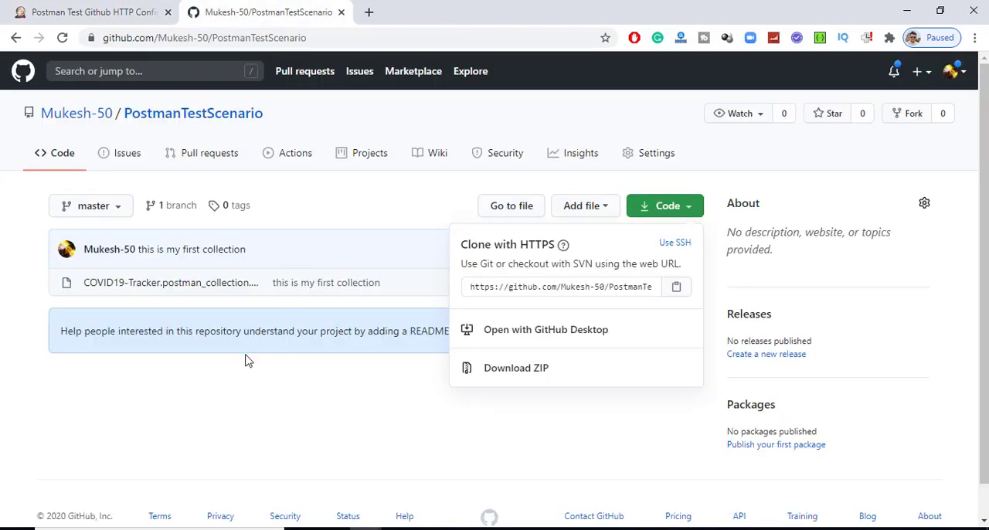
left_click(210, 437)
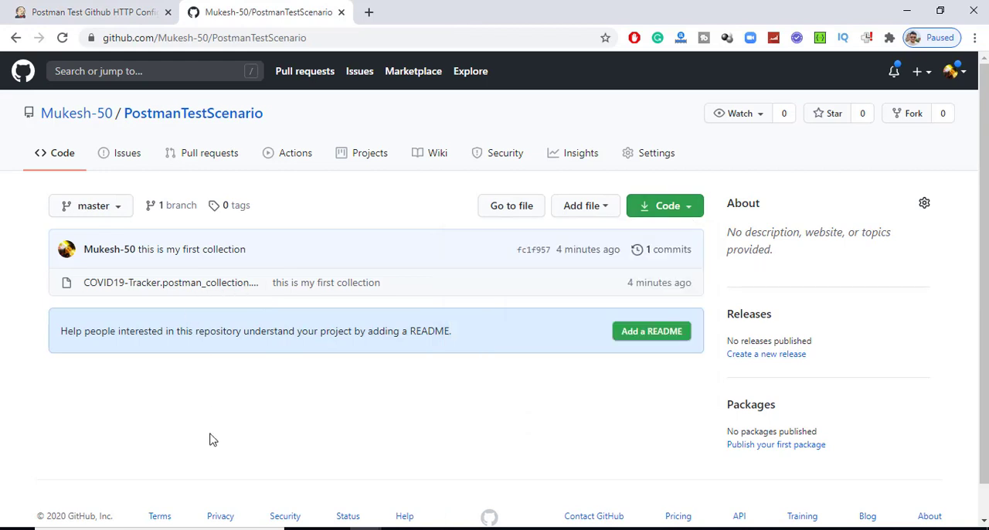
left_click(203, 283)
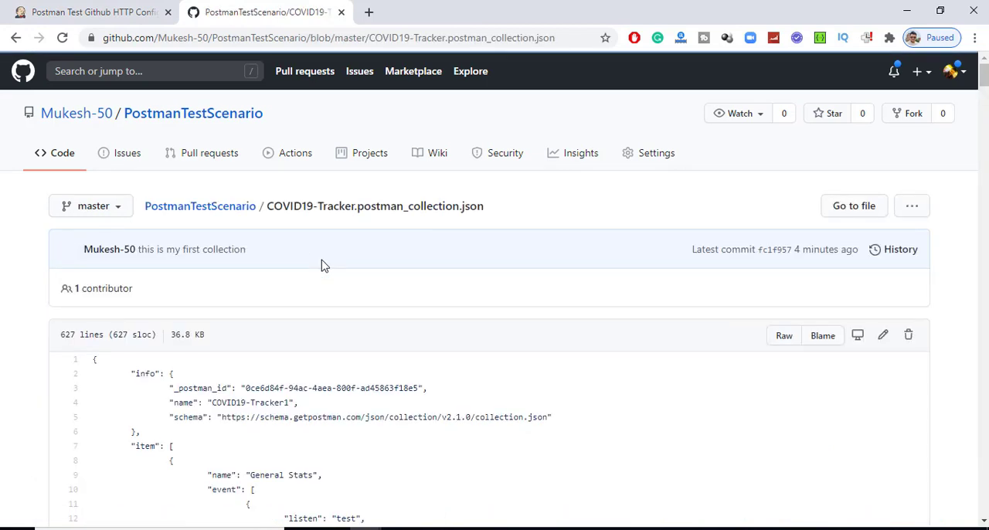
left_click_drag(491, 214, 266, 207)
key("ctrl+c")
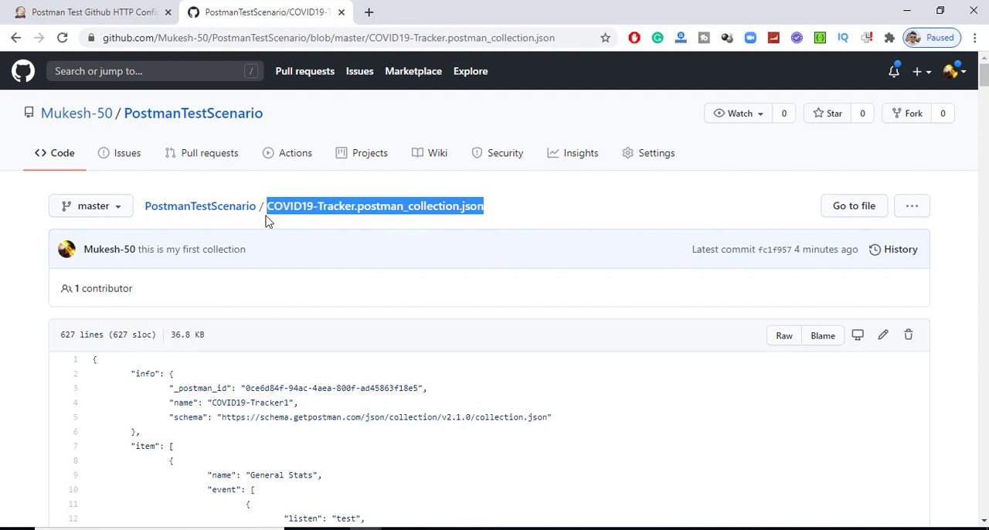
left_click(46, 12)
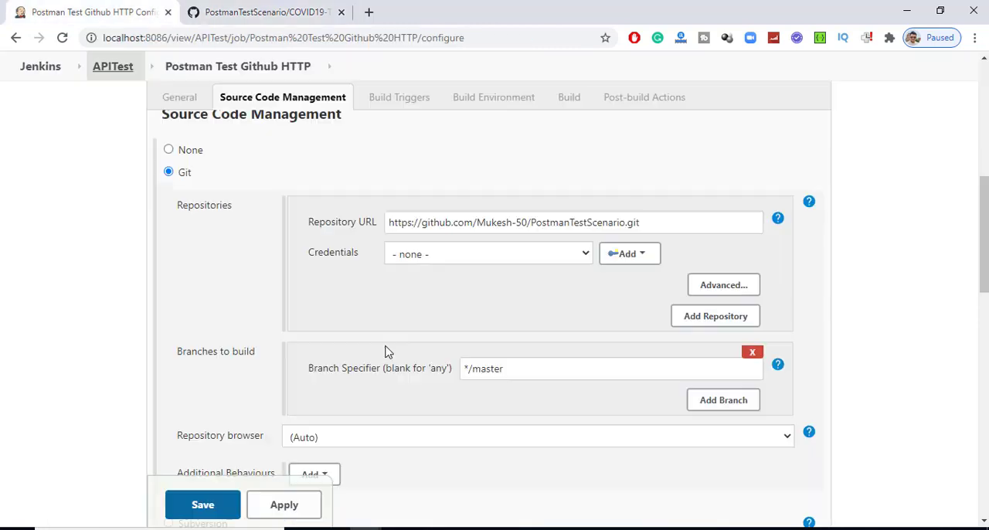
scroll(475, 408, "down", 2)
scroll(474, 407, "down", 10)
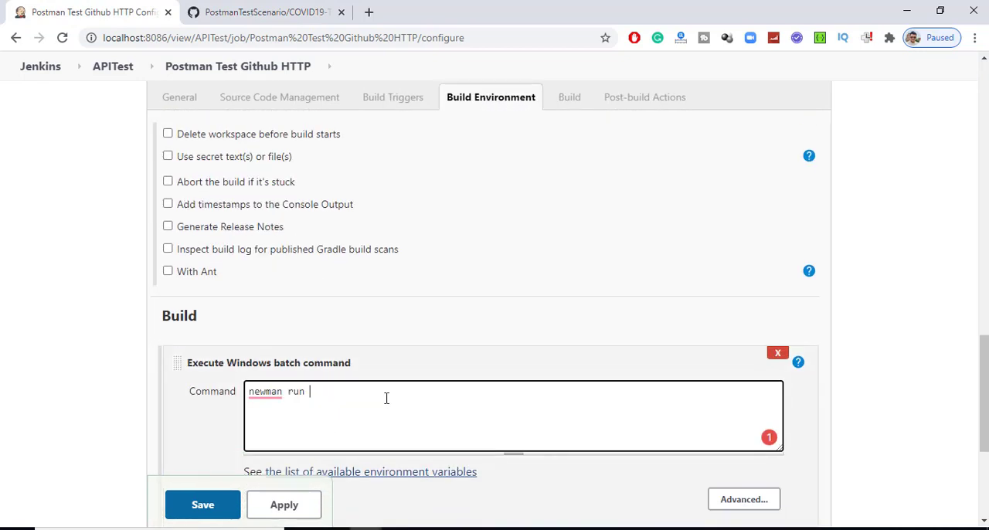
key("ctrl+v")
scroll(208, 437, "down", 2)
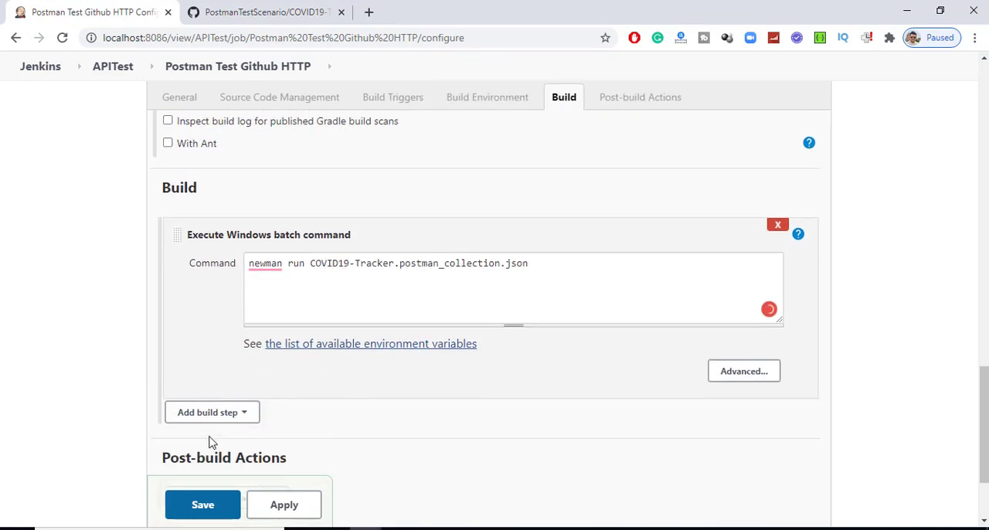
- Save the Postman Test Github HTTP job and run a build, reviewing that build's console output
left_click(202, 503)
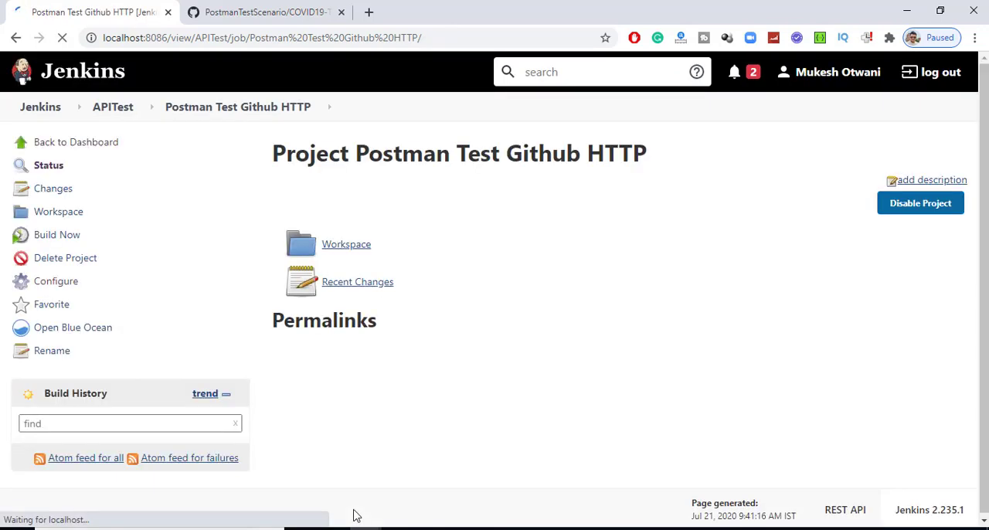
left_click(68, 244)
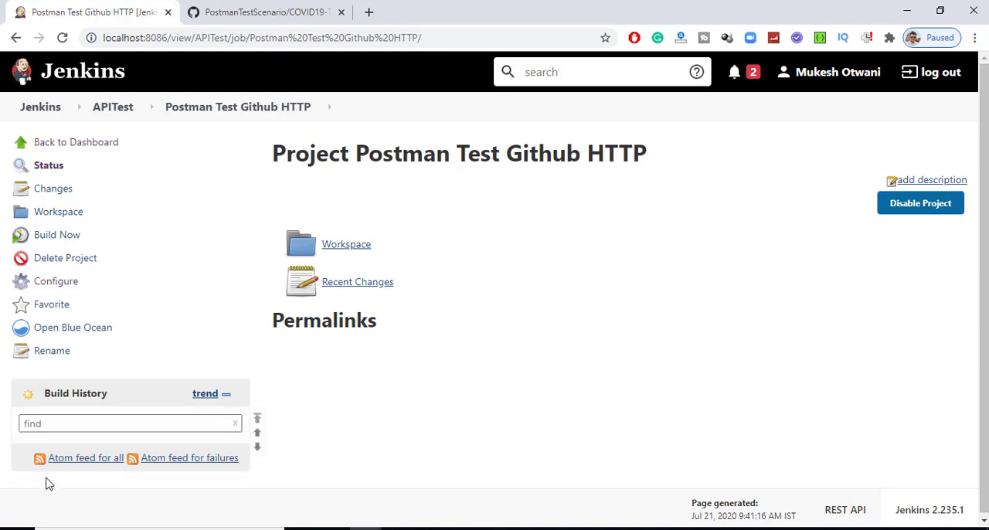
left_click(21, 451)
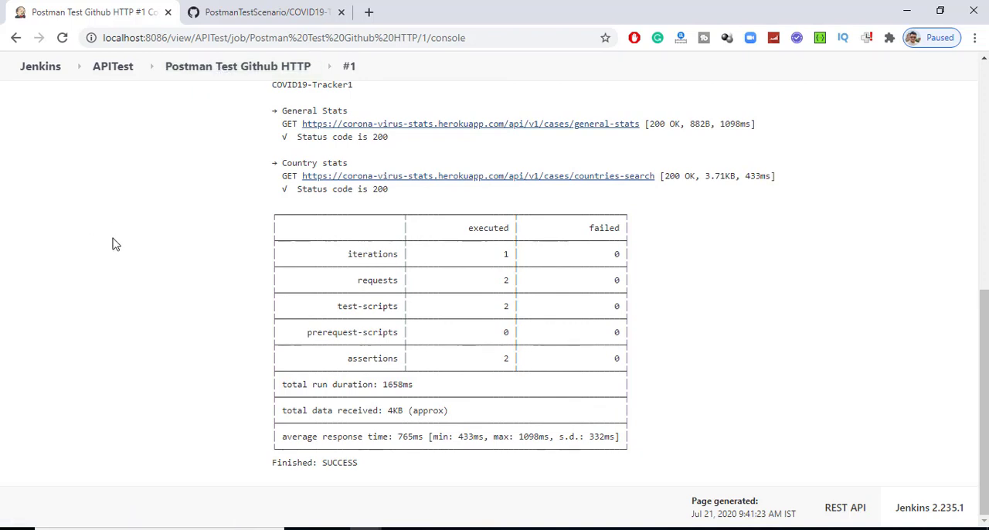
left_click(249, 12)
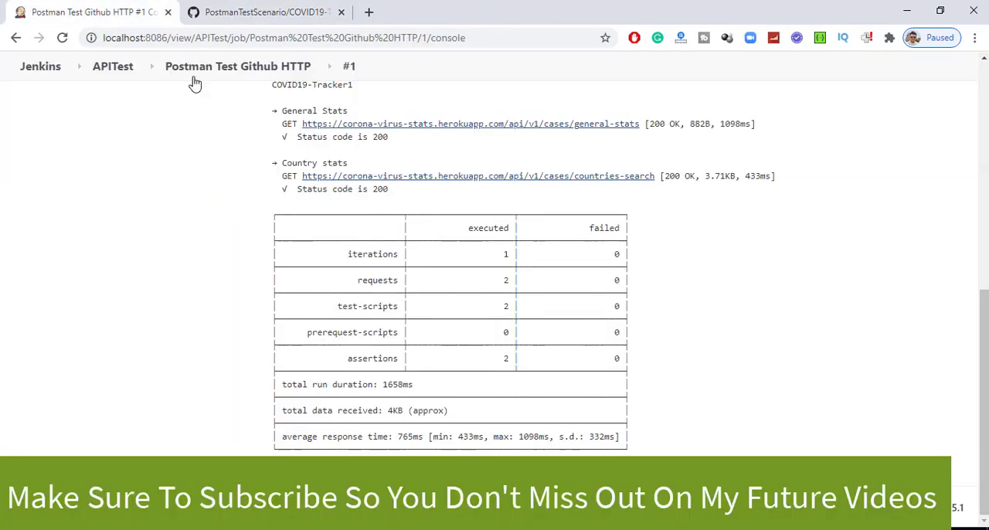
left_click(131, 13)
scroll(334, 328, "up", 3)
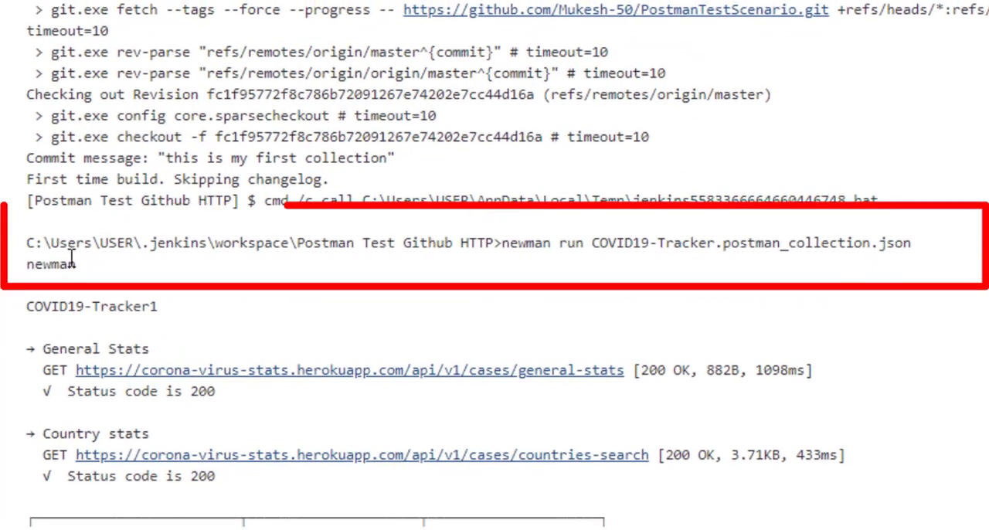
- Copy the job's workspace path from the console output and open that folder in File Explorer
left_click_drag(26, 243, 491, 246)
key("ctrl+c")
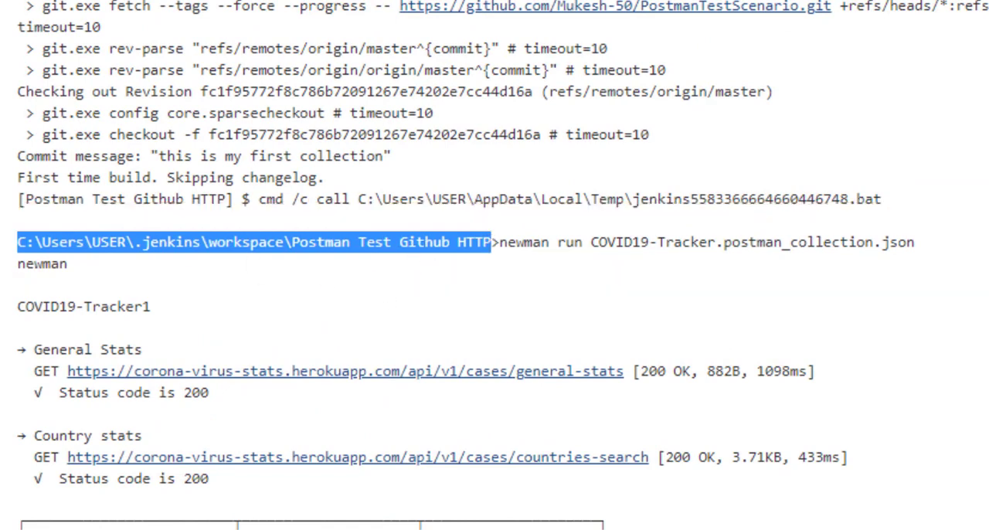
left_click(593, 529)
left_click(726, 524)
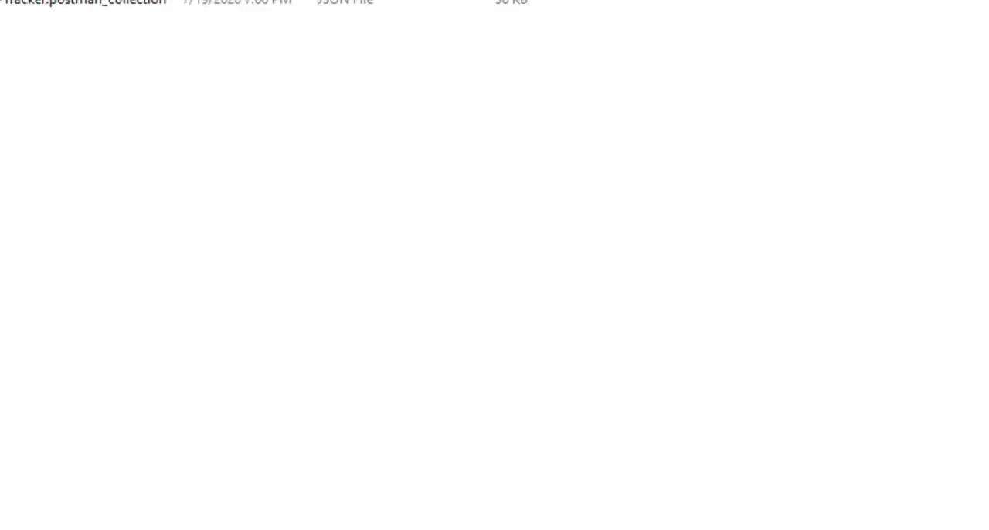
left_click(398, 47)
key("ctrl+v")
key("Return")
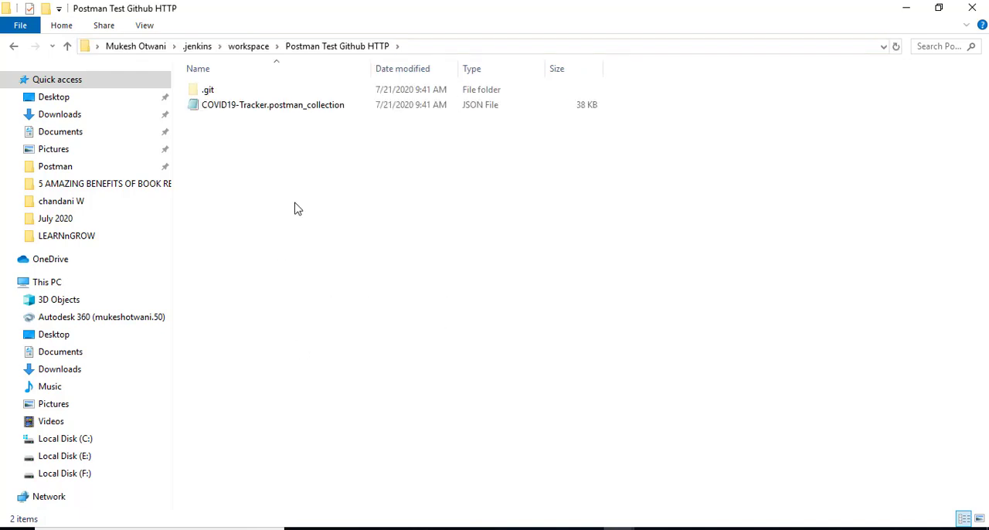
- Look through the parent workspace folder and reopen Postman Test Github HTTP to inspect its collection file
left_click(245, 47)
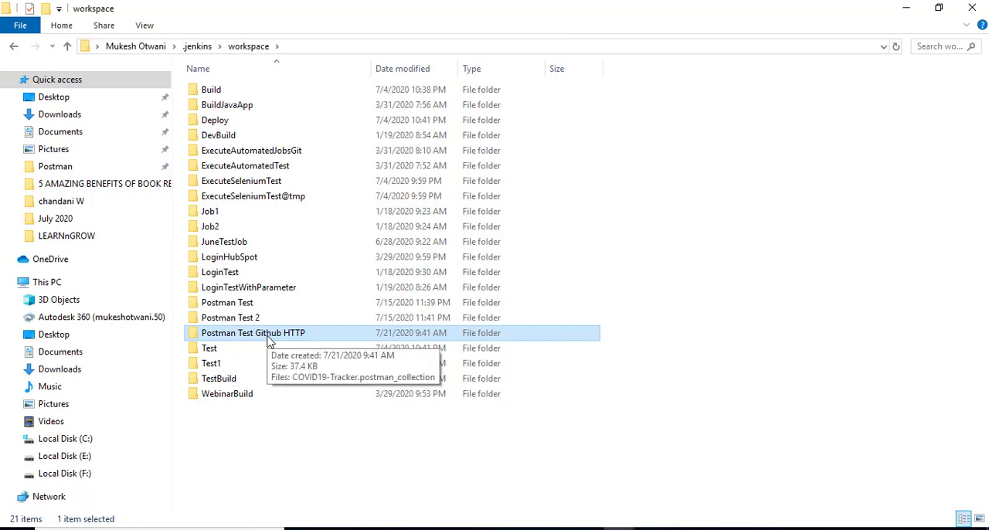
double_click(270, 340)
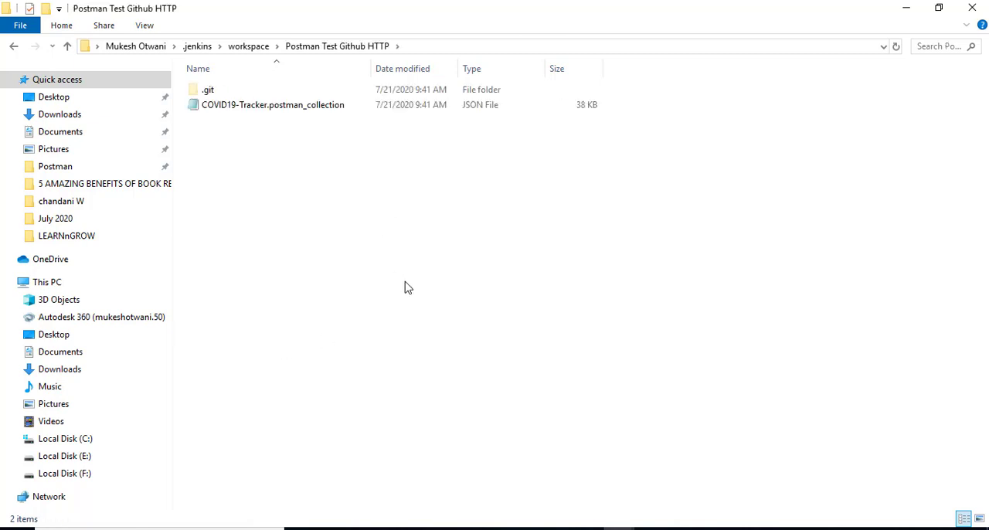
left_click_drag(422, 206, 224, 104)
left_click(320, 225)
- Compare the newman run command in the Jenkins console output with the collection file in the workspace folder
key("alt+Tab")
scroll(540, 225, "up", 5)
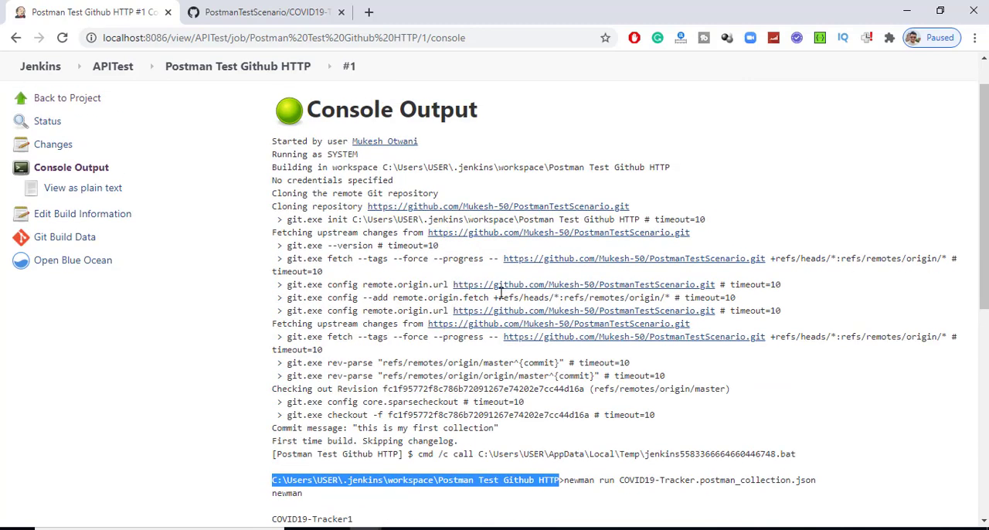
scroll(533, 309, "down", 2)
left_click(592, 349)
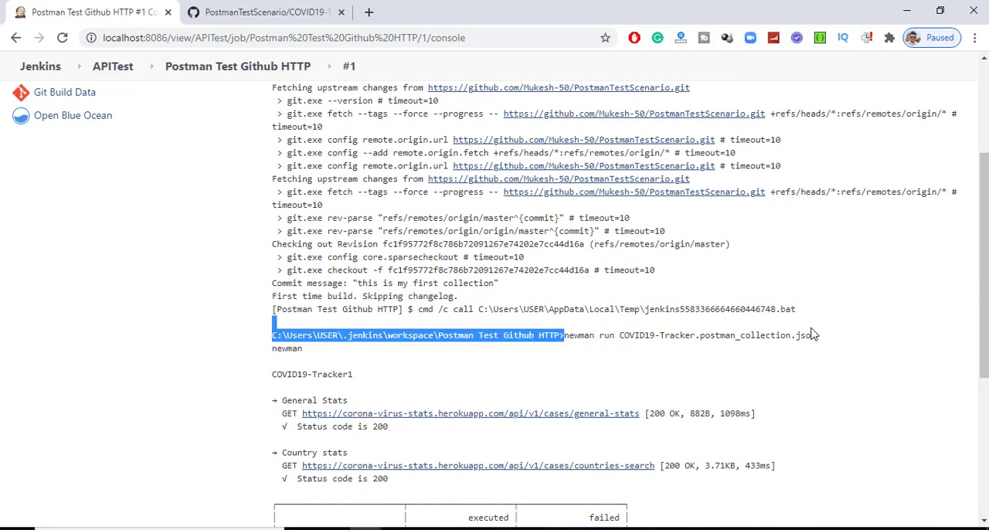
key("alt+Tab")
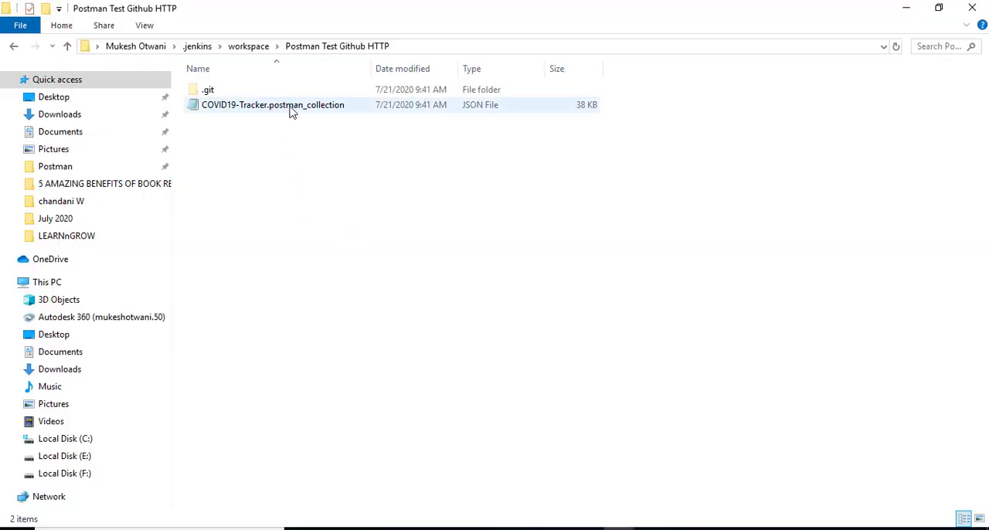
key("alt+Tab")
left_click(592, 350)
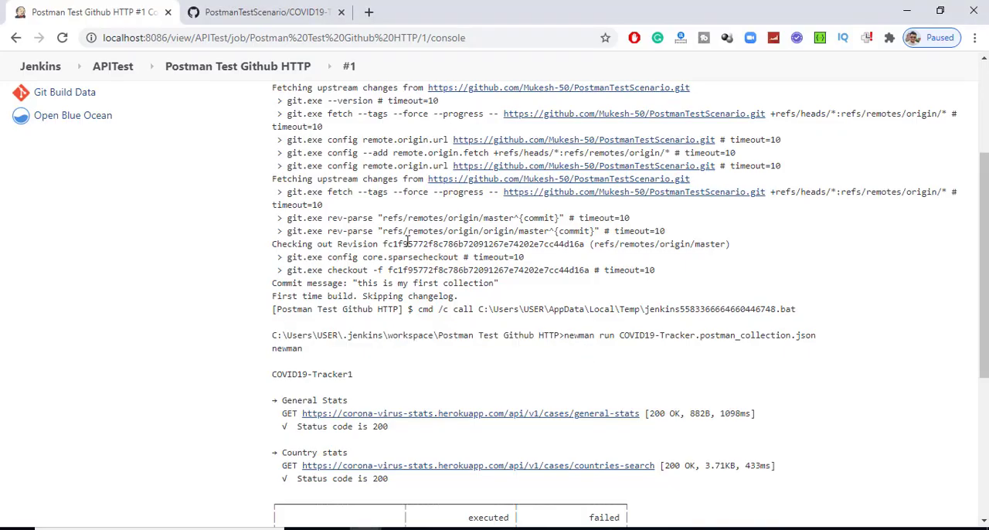
- Review the job's saved Git source and newman build command, and return to the APITest view
left_click(217, 68)
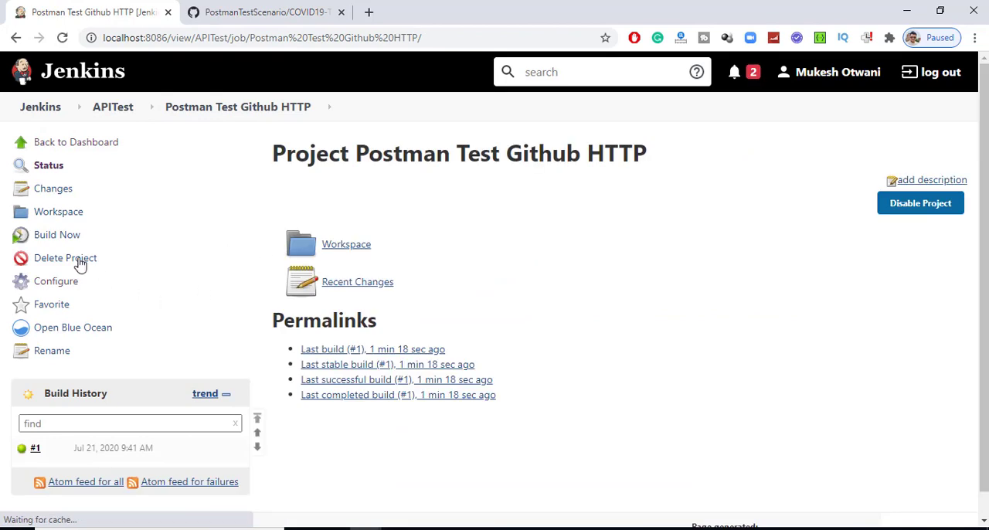
left_click(46, 281)
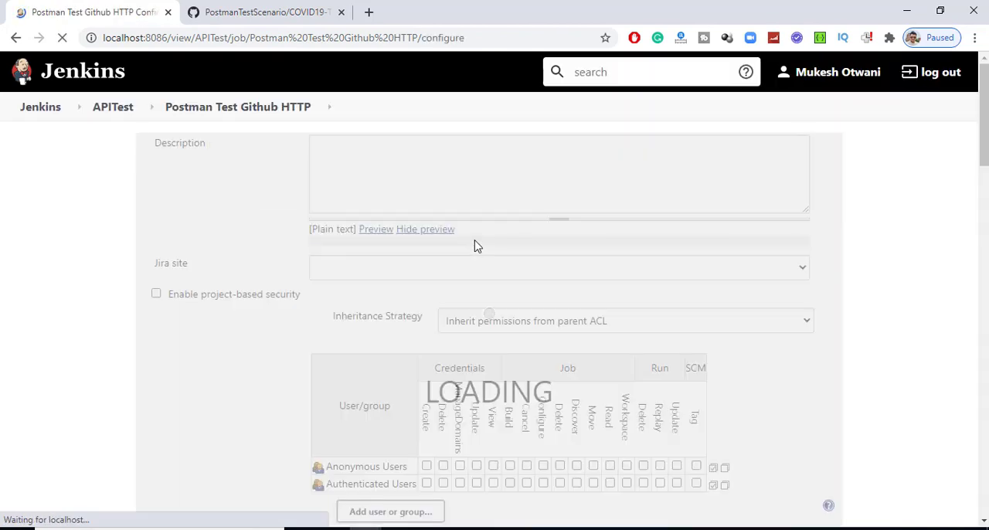
scroll(464, 332, "down", 12)
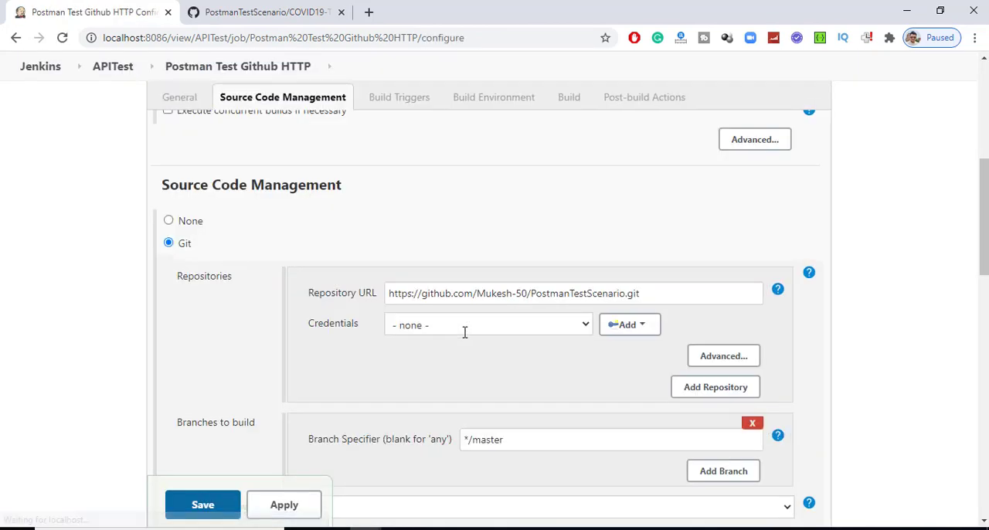
scroll(464, 332, "down", 10)
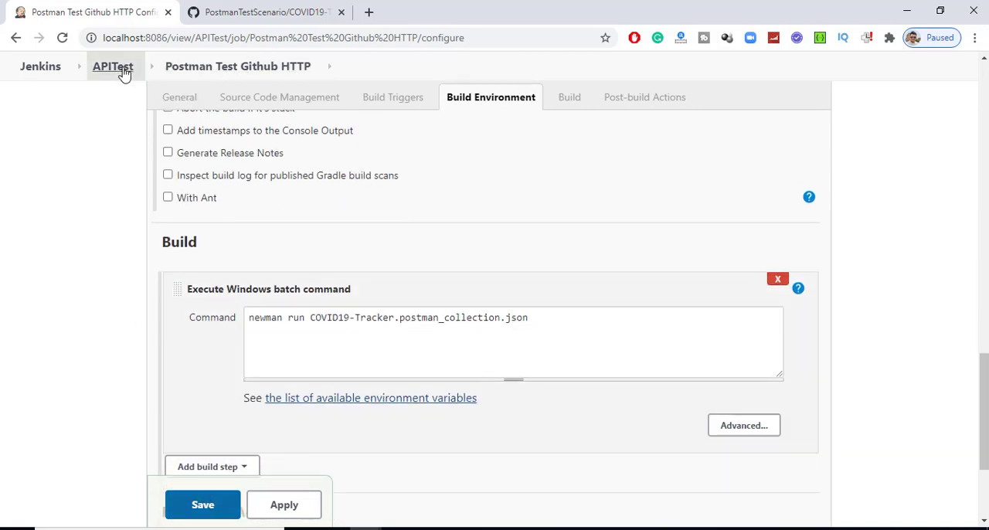
left_click(99, 66)
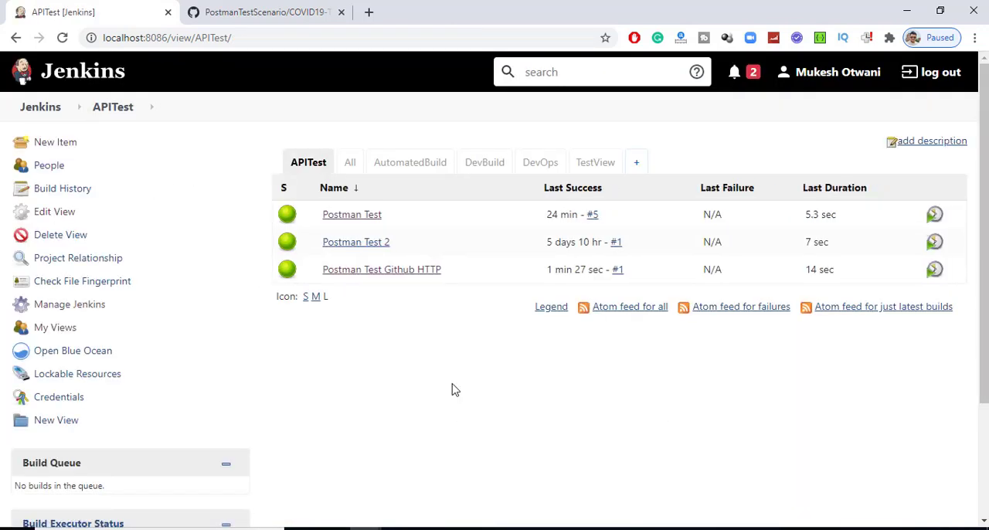
- Create a new public GitHub repository named PostmanAPI without a README
left_click(265, 6)
left_click(232, 207)
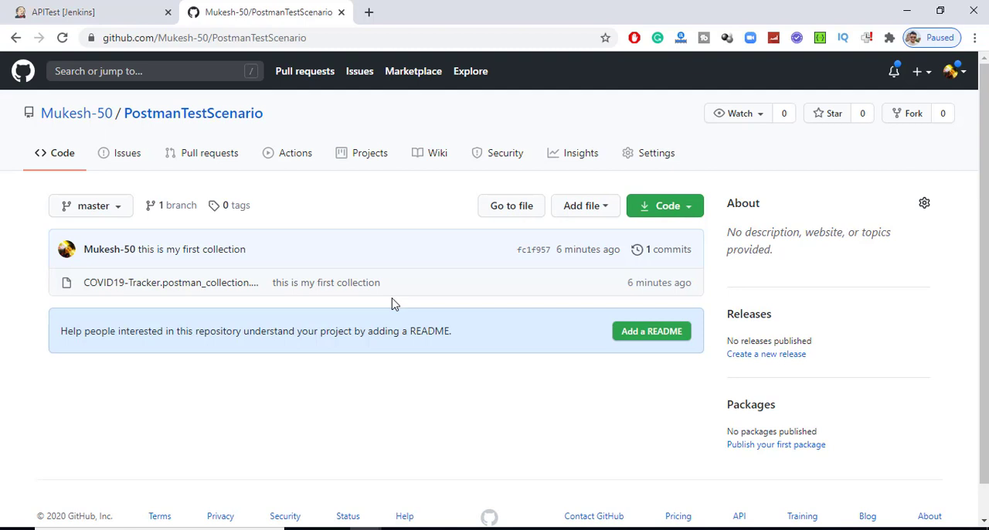
left_click(921, 72)
left_click(890, 101)
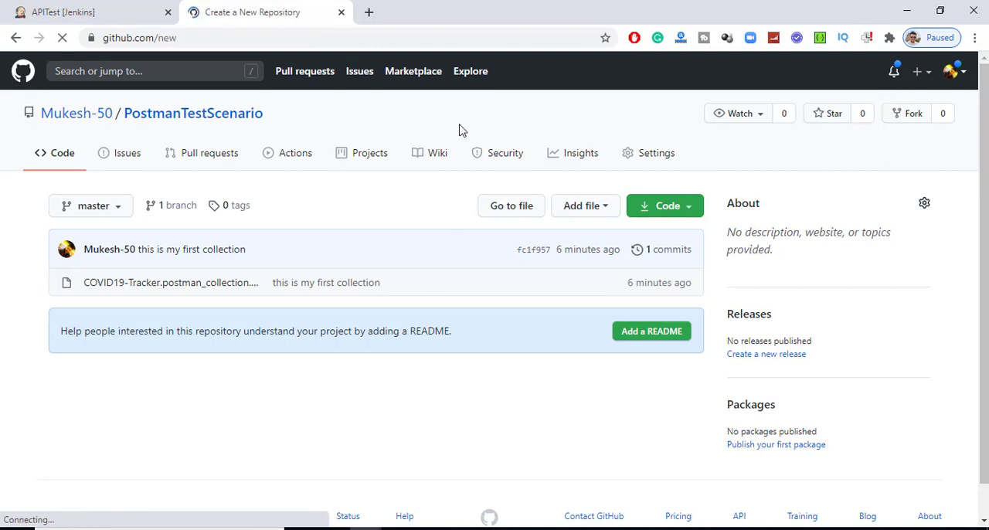
type("Pos")
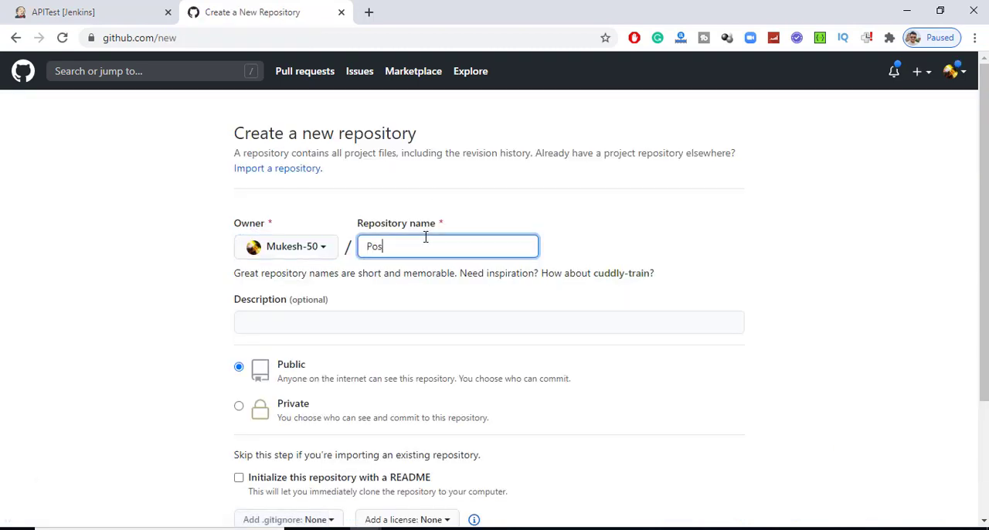
type("tmanAP")
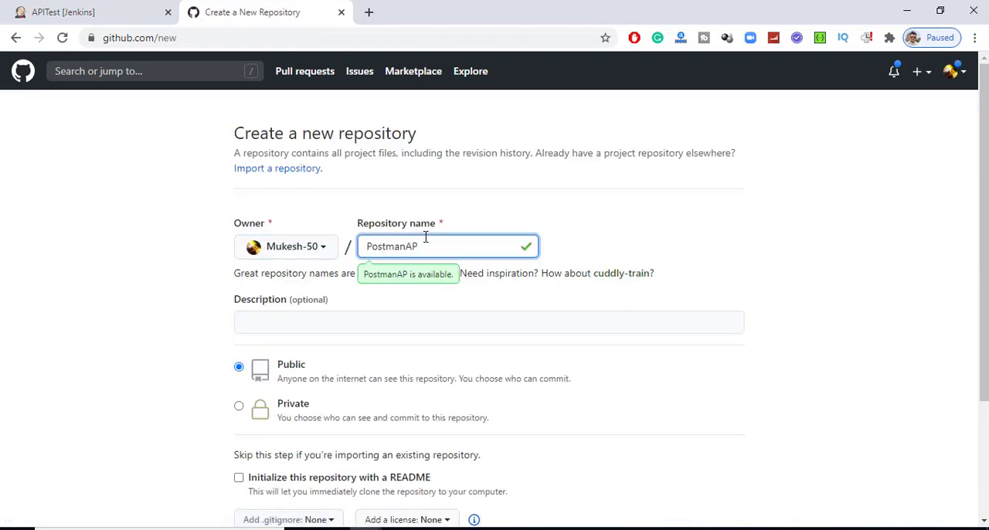
type("I")
left_click(189, 395)
scroll(190, 401, "down", 1)
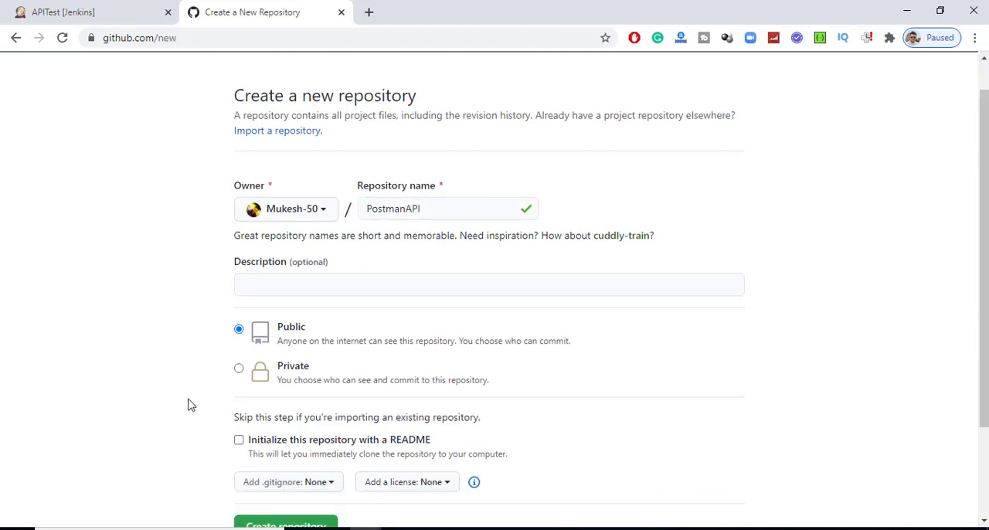
scroll(191, 405, "down", 3)
left_click(282, 411)
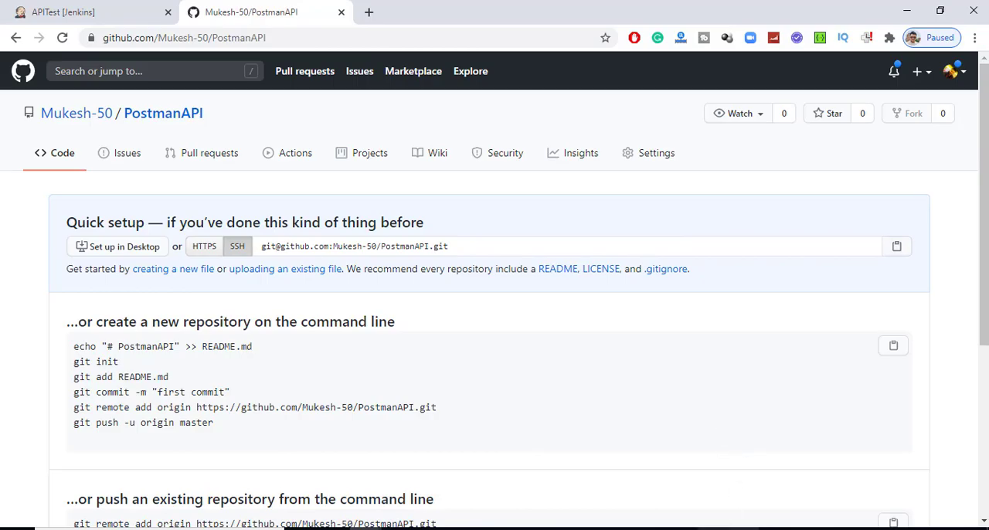
- Paste the PostmanAPI repository's SSH URL into the Notepad note, one blank line below the HTTPS URL
key("alt+Tab")
key("Right")
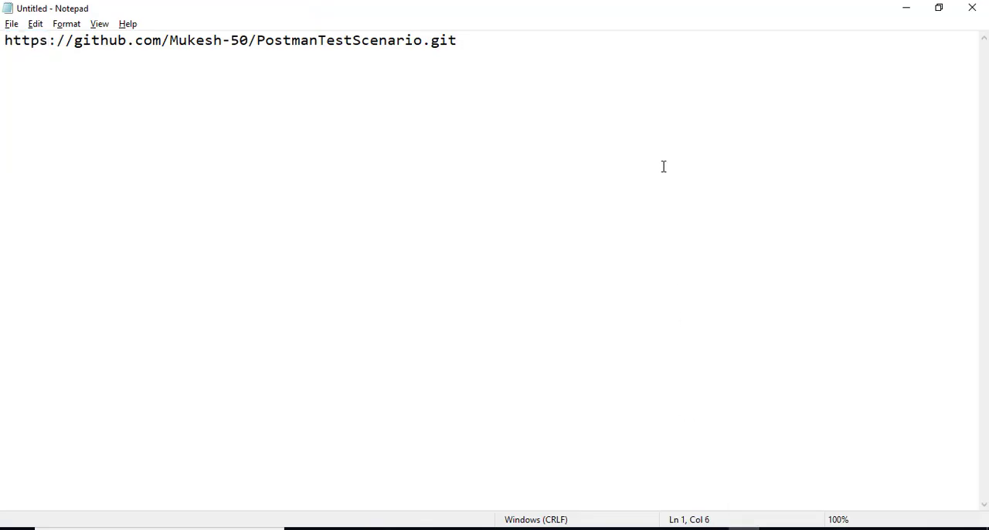
key("End")
key("Return")
key("Return")
key("ctrl+v")
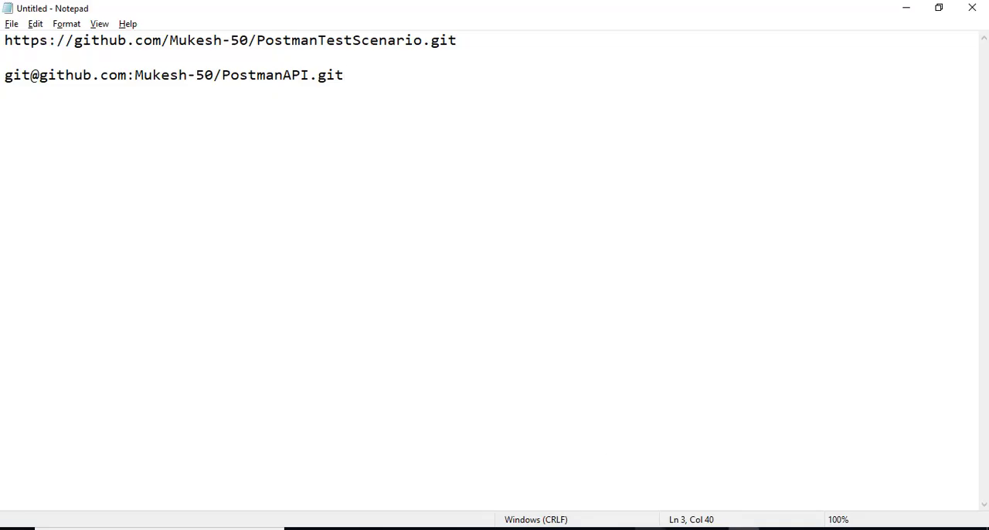
- Open Git Bash in a maximized window and run ssh-keygen to start generating an SSH key pair
left_click(713, 466)
left_click_drag(302, 85, 463, 114)
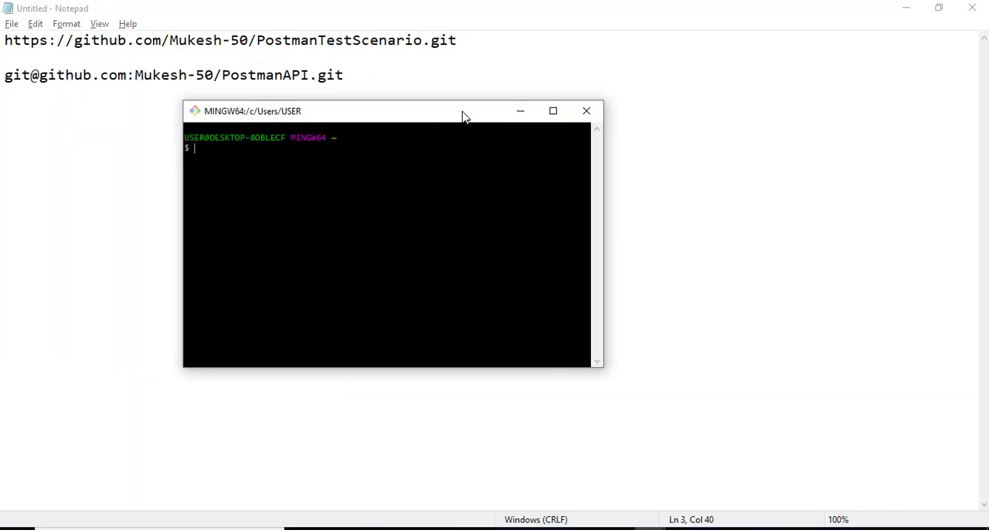
double_click(463, 114)
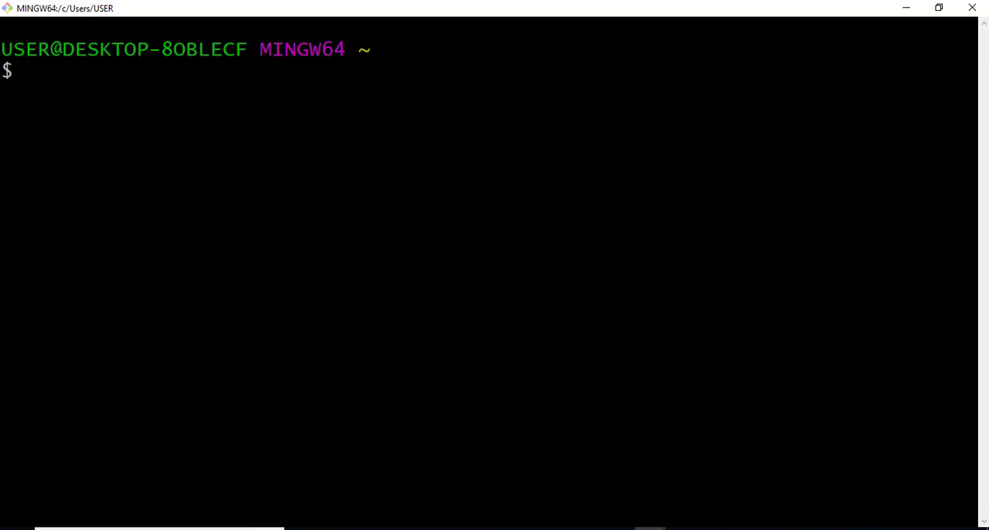
type("ss")
key("BackSpace")
key("BackSpace")
type("ssh-ge")
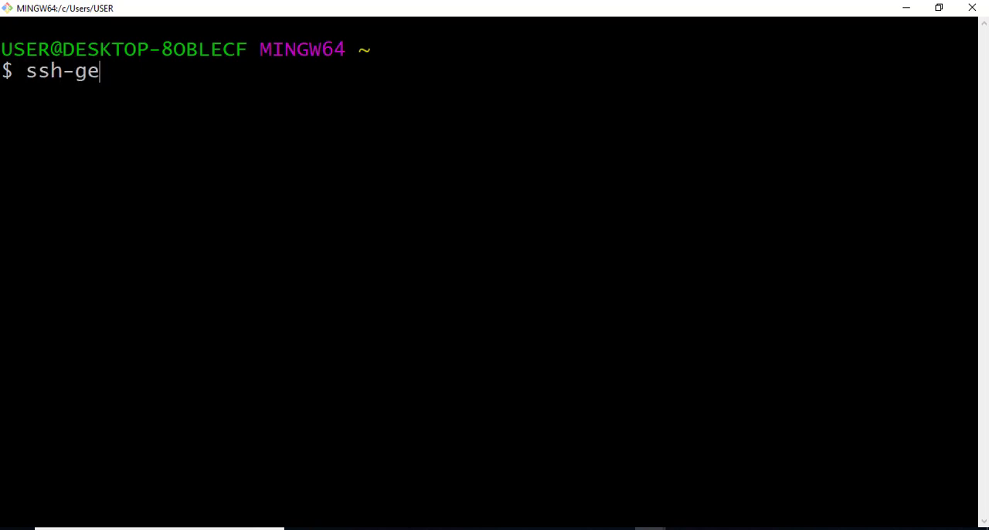
key("BackSpace")
key("BackSpace")
type("keygen")
key("Return")
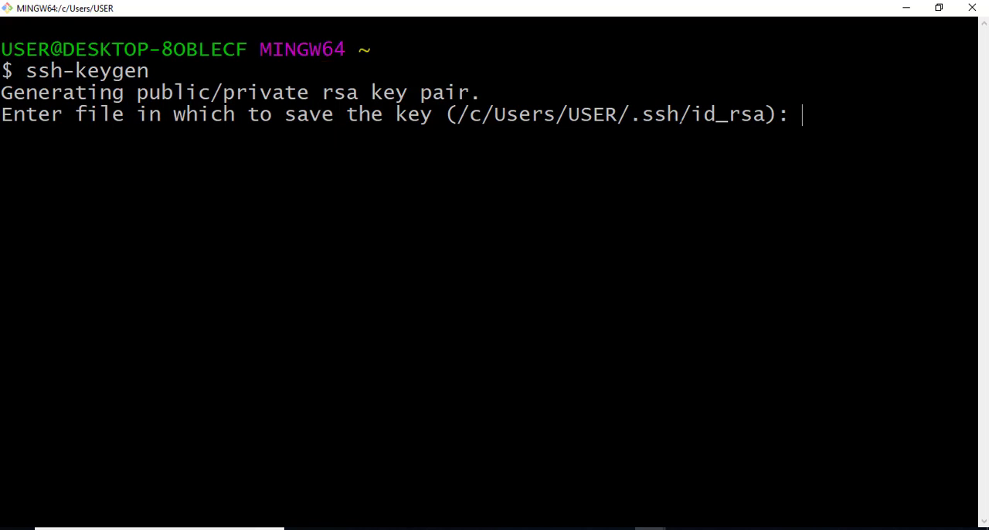
- Accept the default id_rsa key file location and finish the key pair with an empty passphrase
key("Return")
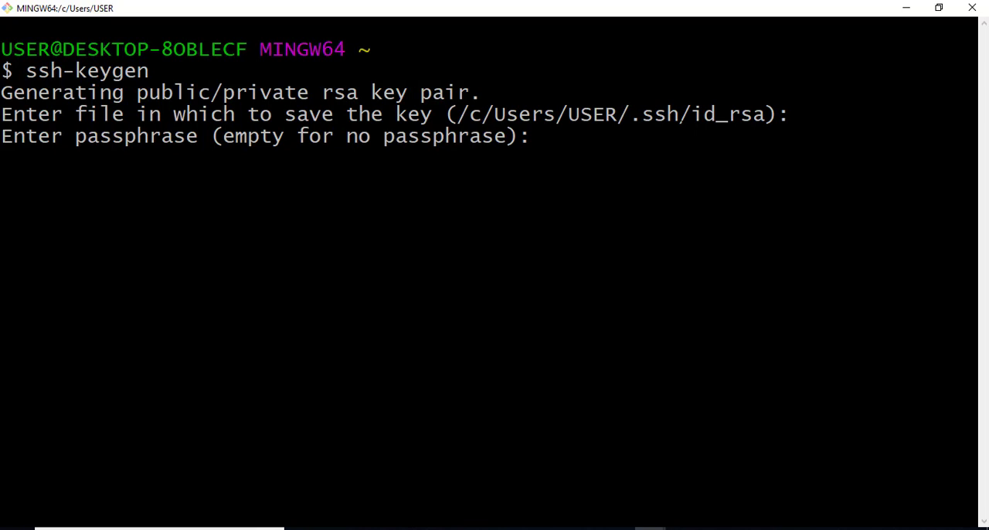
key("Return")
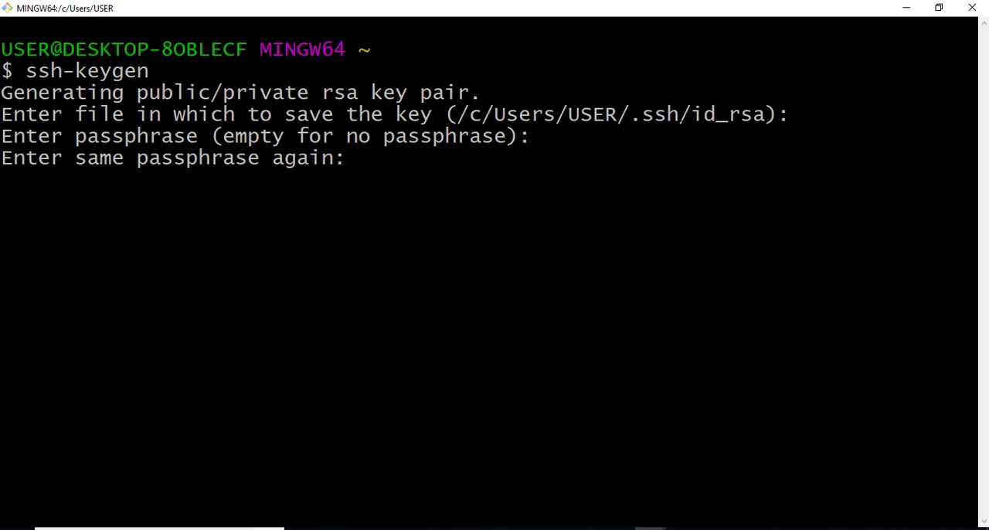
key("Return")
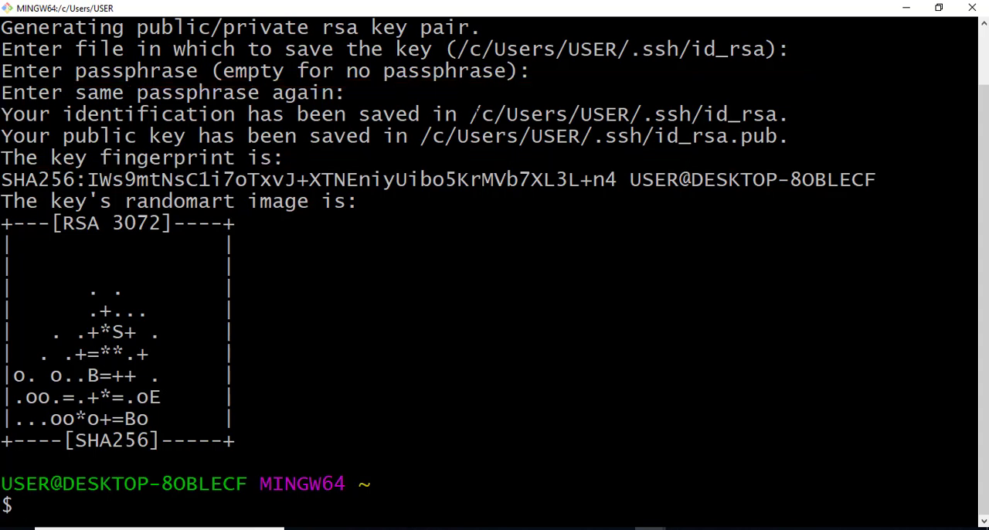
- Open the .ssh folder inside C:\Users\USER in File Explorer, where the generated SSH keys are saved
left_click_drag(469, 114, 691, 114)
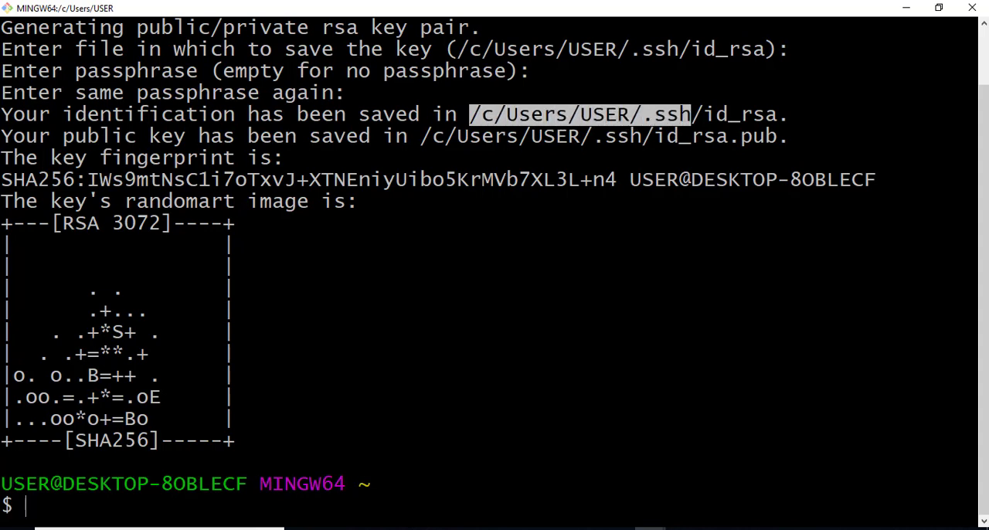
left_click(691, 114)
mouse_move(622, 528)
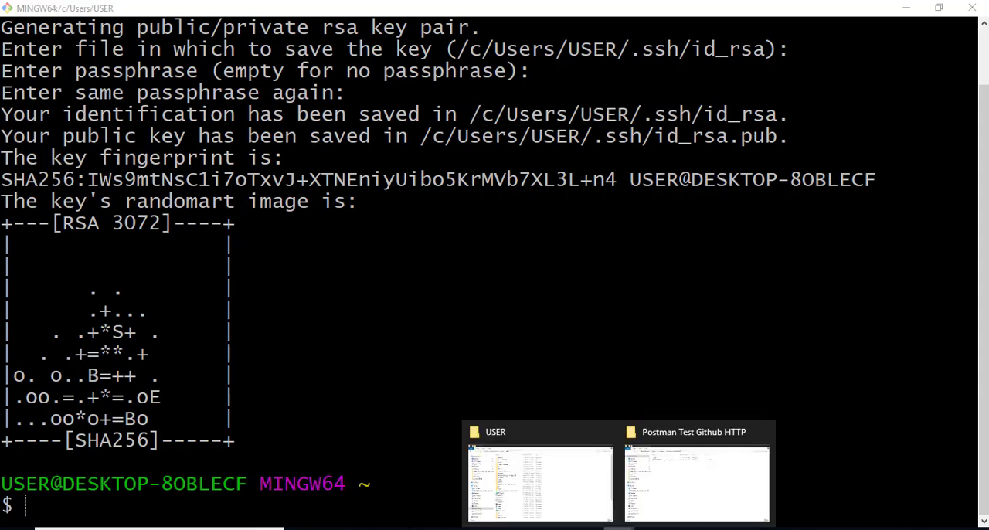
left_click(550, 491)
left_click(260, 215)
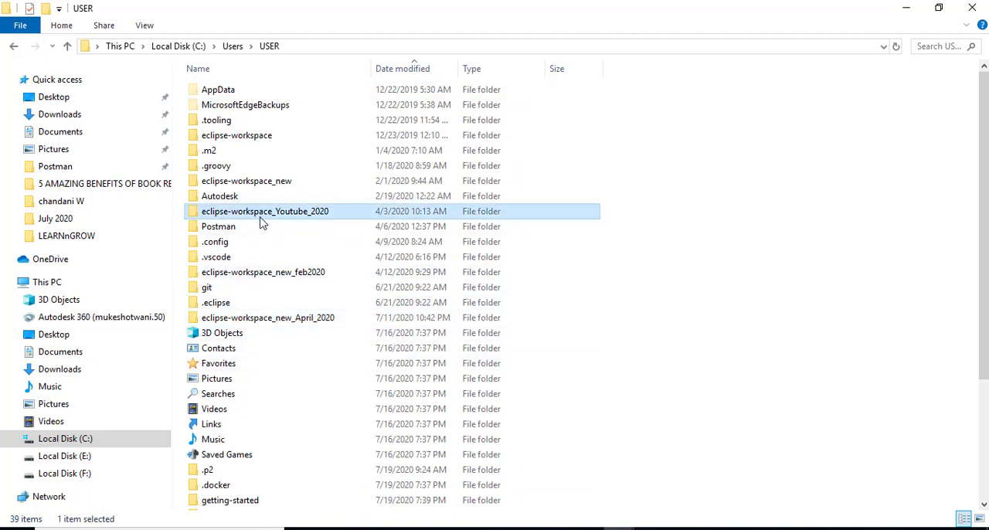
scroll(295, 348, "down", 4)
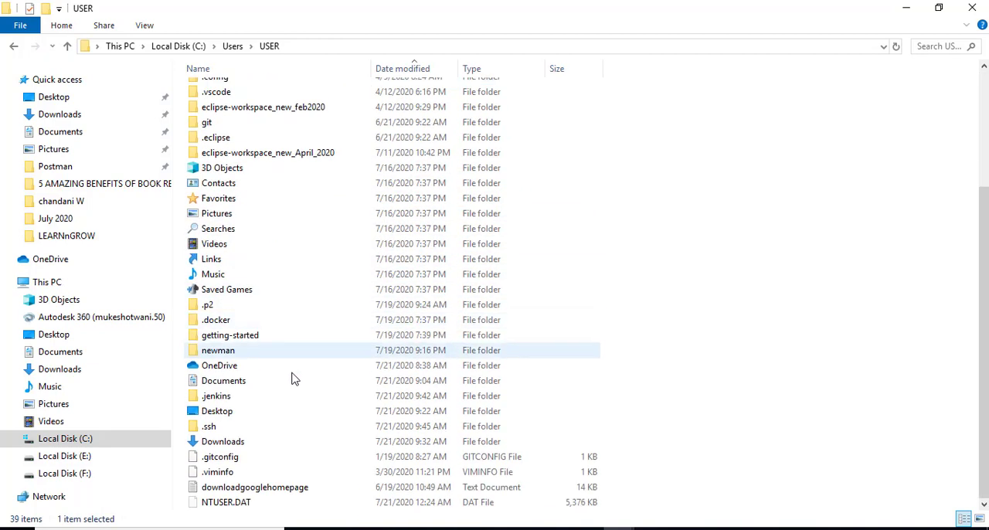
double_click(263, 428)
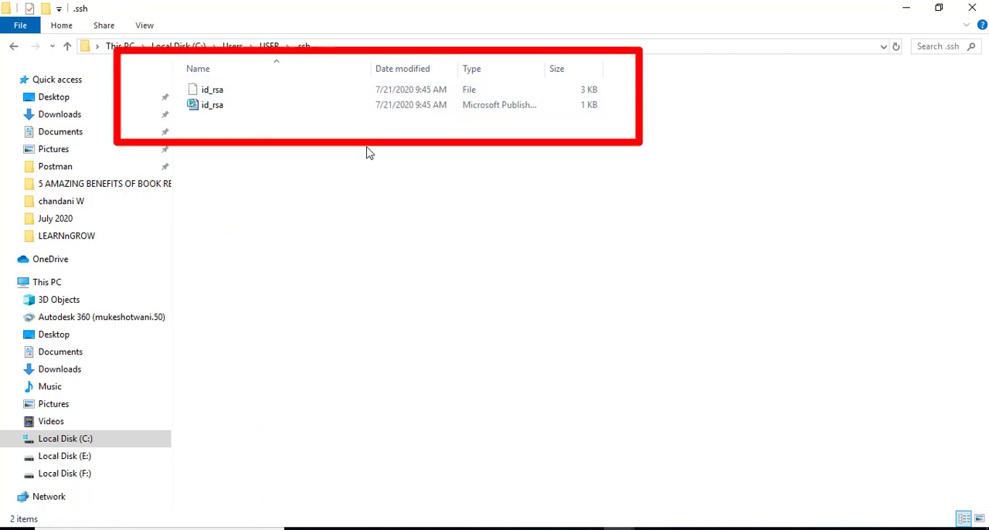
- Open the public key file id_rsa.pub in Notepad++, check it from start to end, and copy its whole content
left_click(213, 105)
right_click(217, 106)
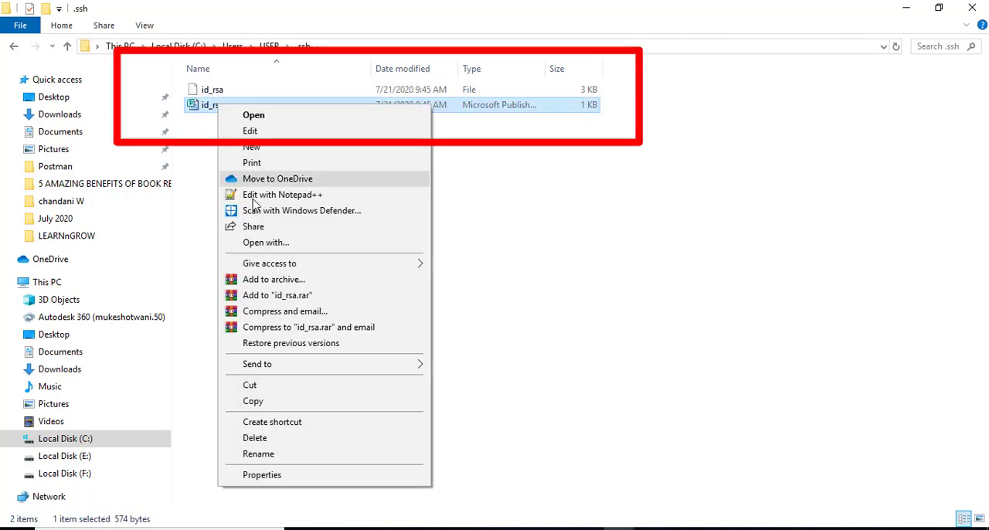
left_click(298, 195)
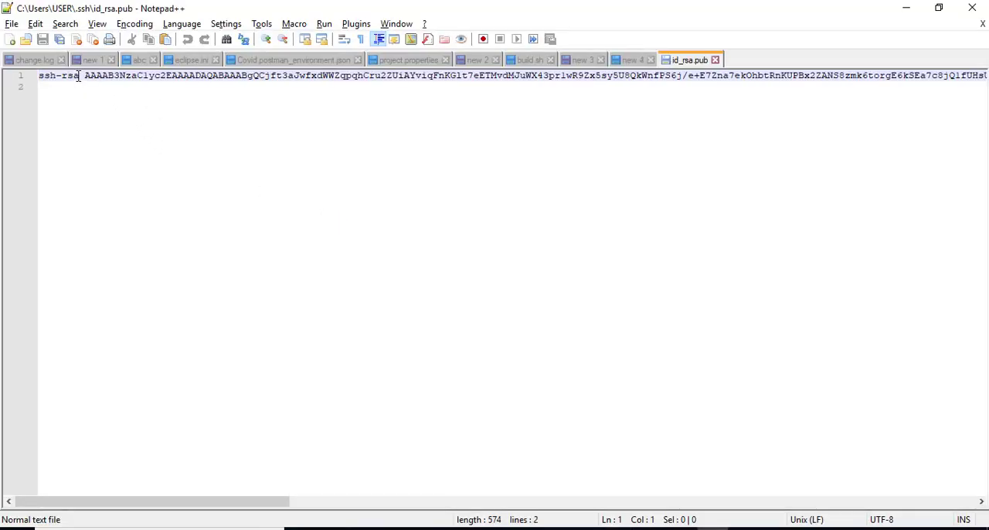
left_click_drag(79, 76, 33, 76)
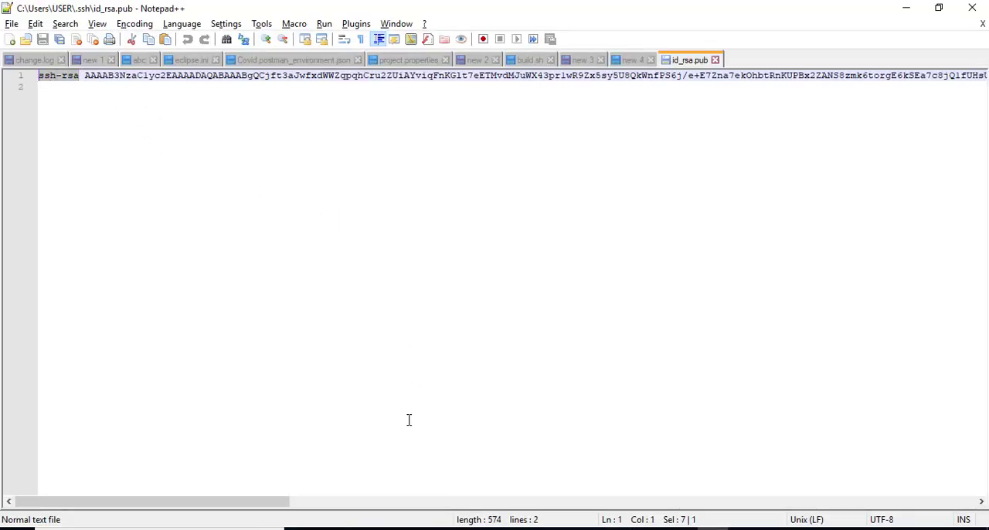
left_click_drag(214, 499, 941, 497)
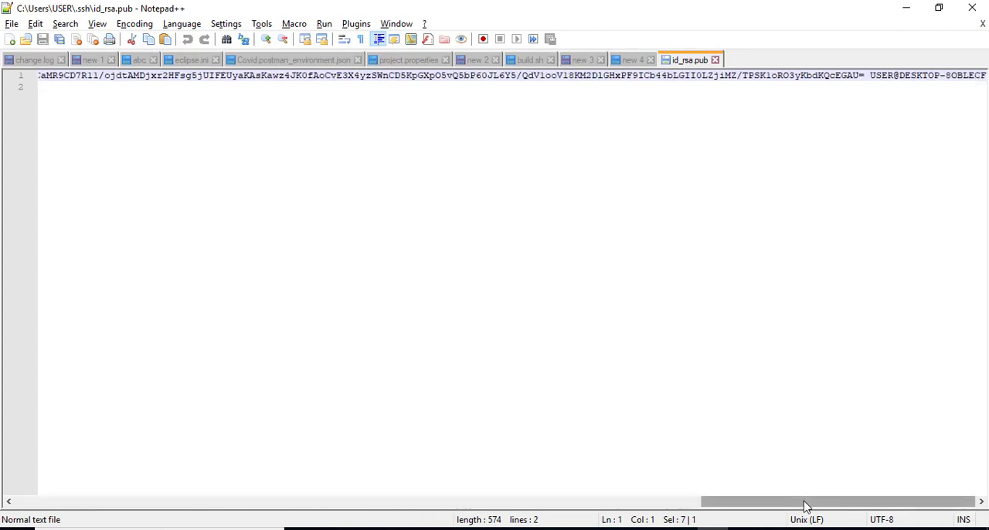
left_click_drag(757, 502, 22, 501)
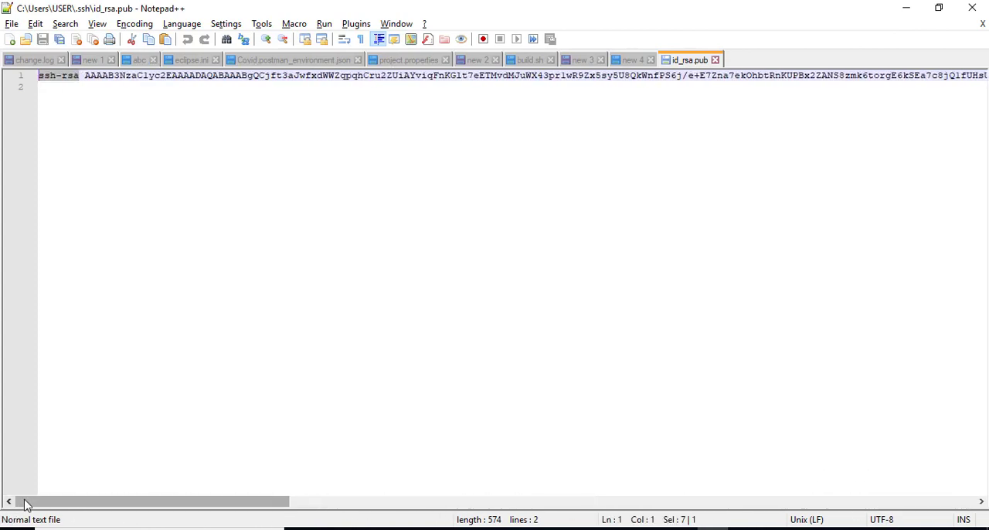
key("ctrl+a")
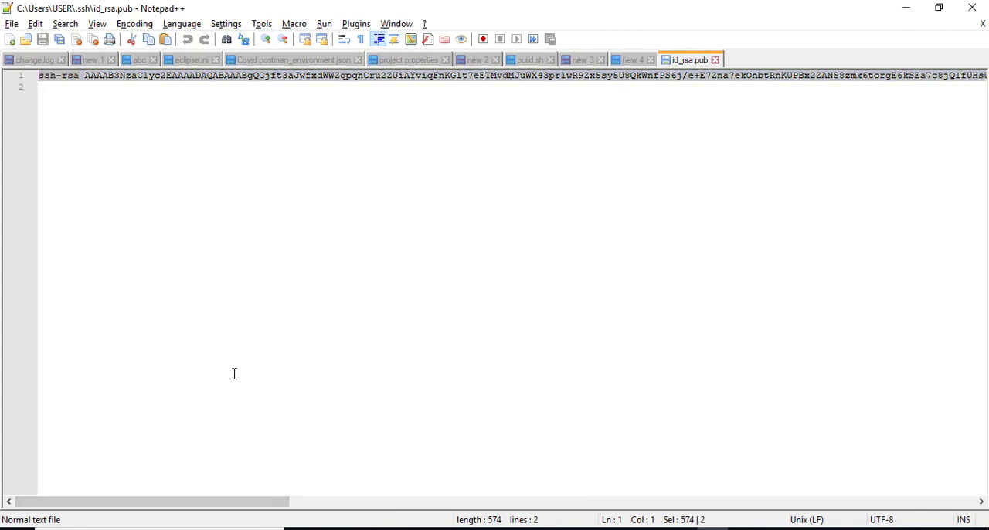
- Switch to GitHub in Chrome, open the account's SSH and GPG keys settings, and look through the existing keys
mouse_move(363, 529)
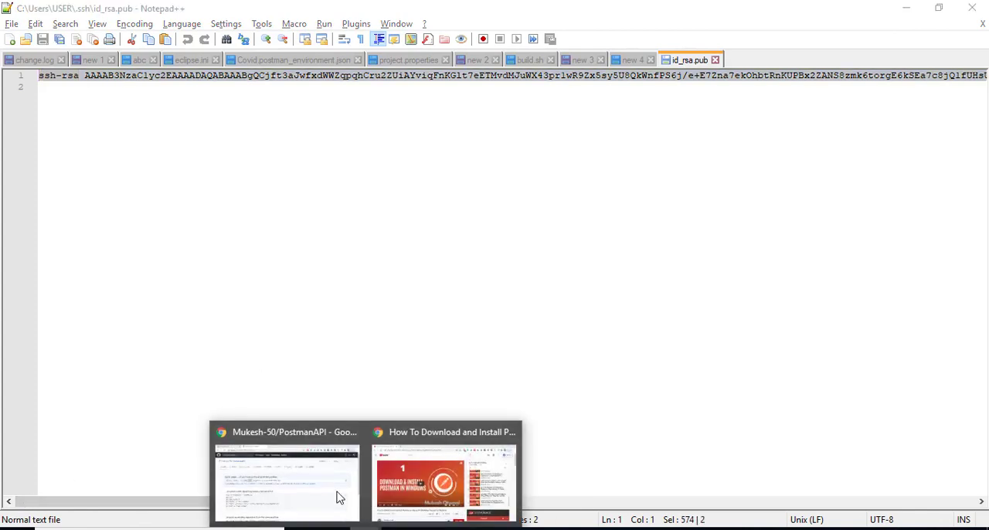
left_click(338, 496)
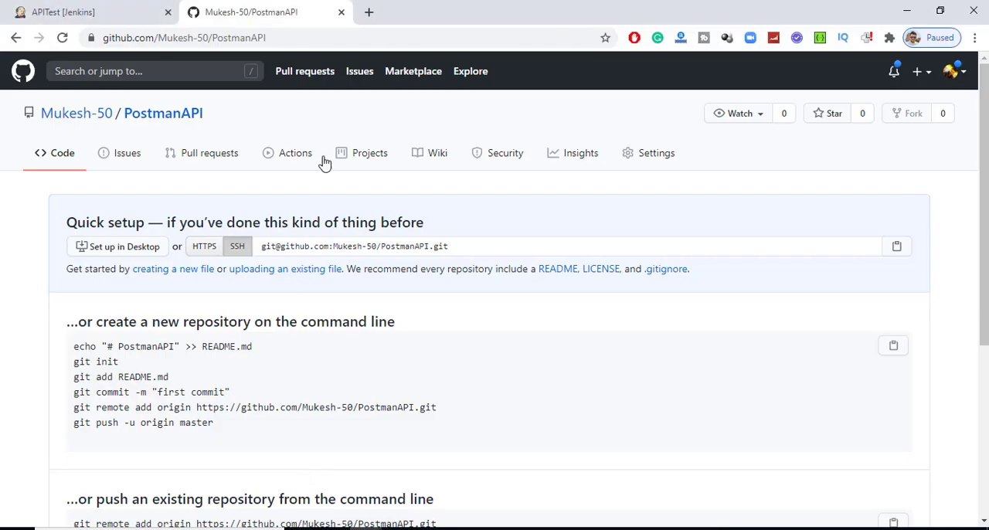
left_click(955, 74)
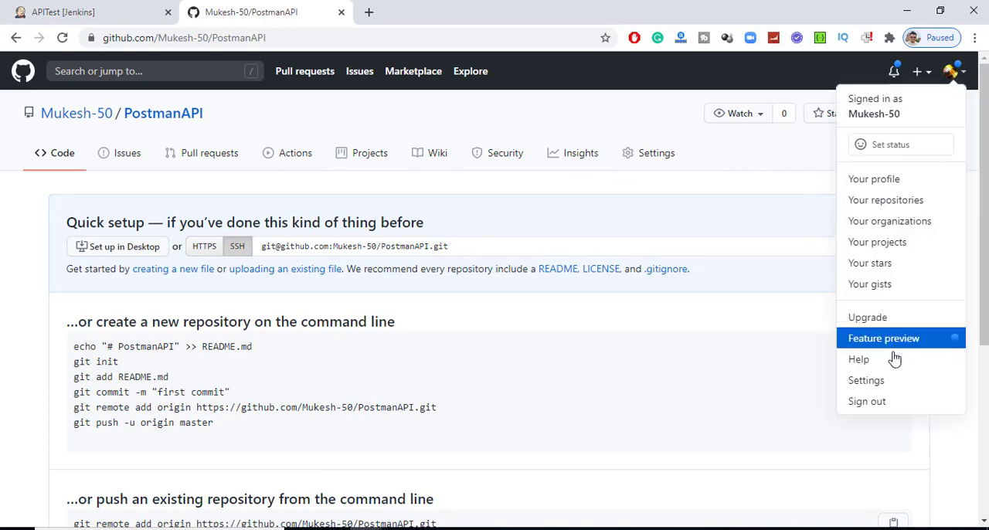
left_click(880, 381)
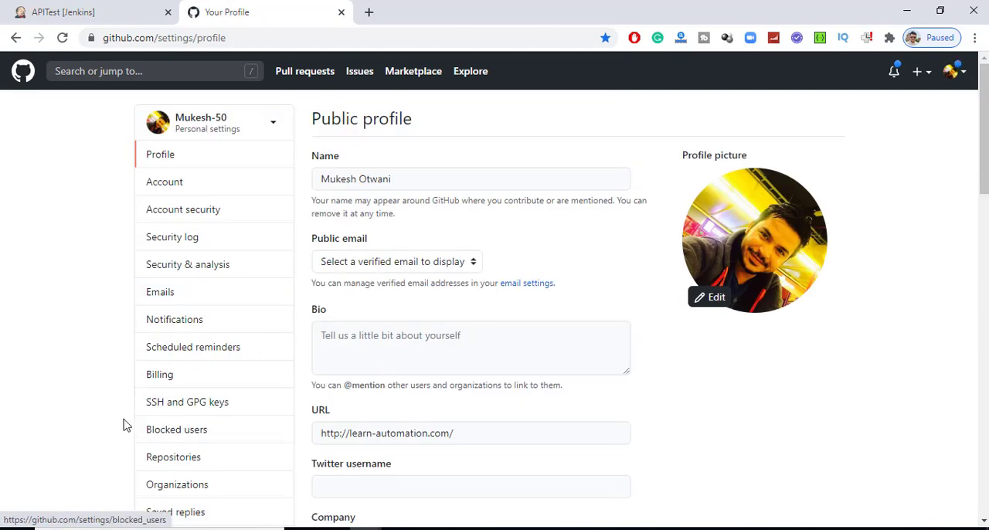
left_click(190, 405)
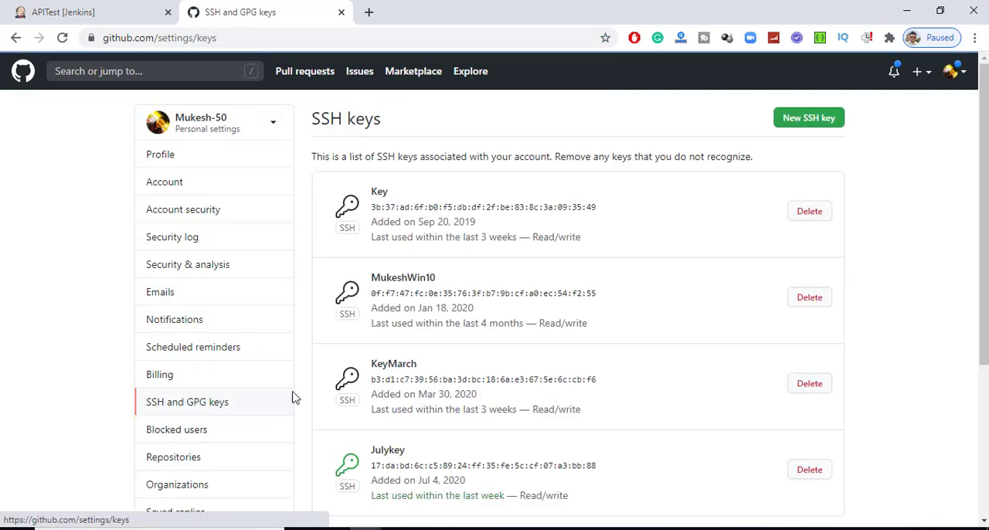
scroll(504, 325, "down", 3)
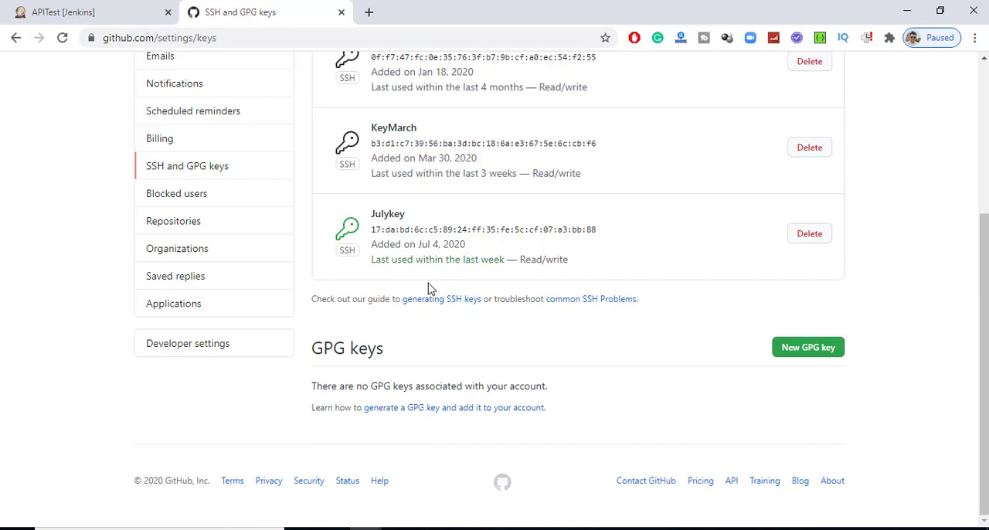
scroll(495, 303, "up", 3)
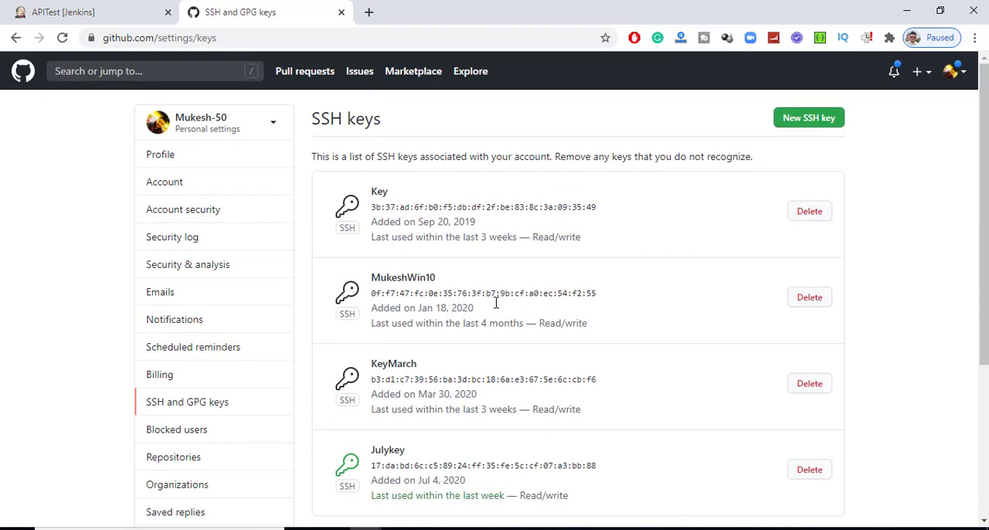
- Add a new SSH key titled PostmanKey with the copied public key, confirming with the account password
left_click(814, 129)
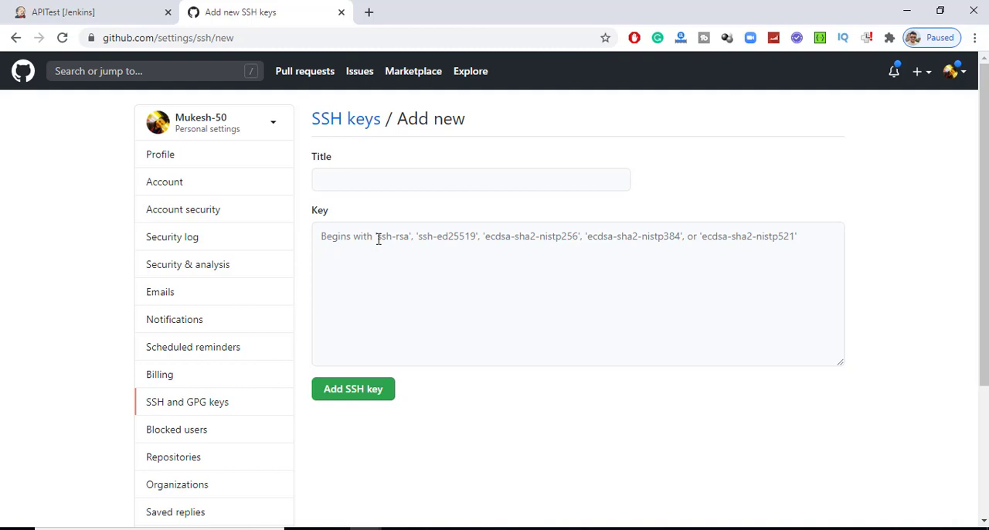
left_click(379, 239)
key("ctrl+v")
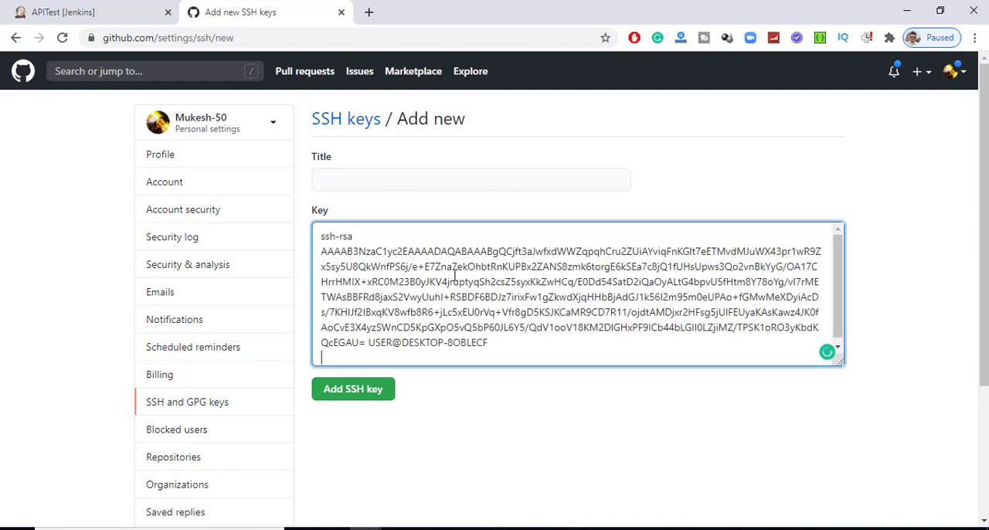
left_click(371, 178)
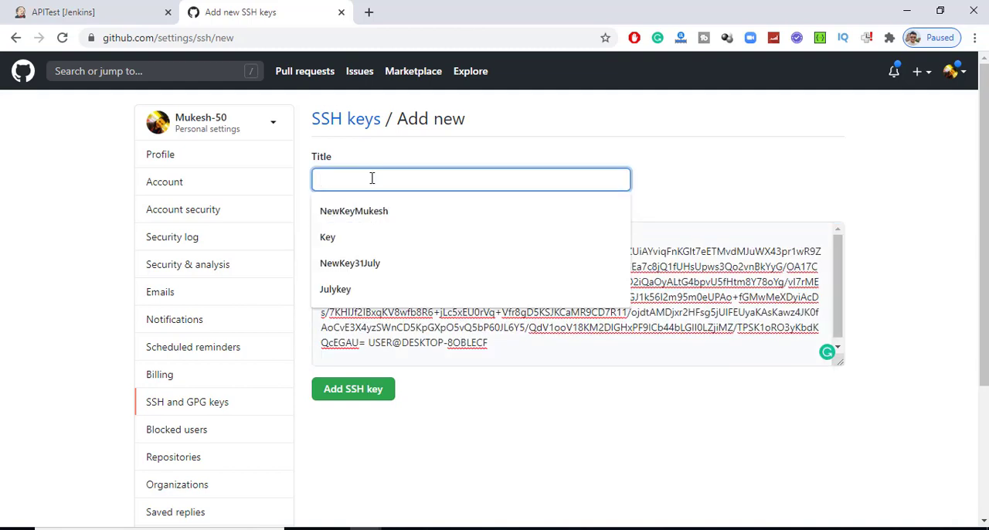
type("PostmanKey")
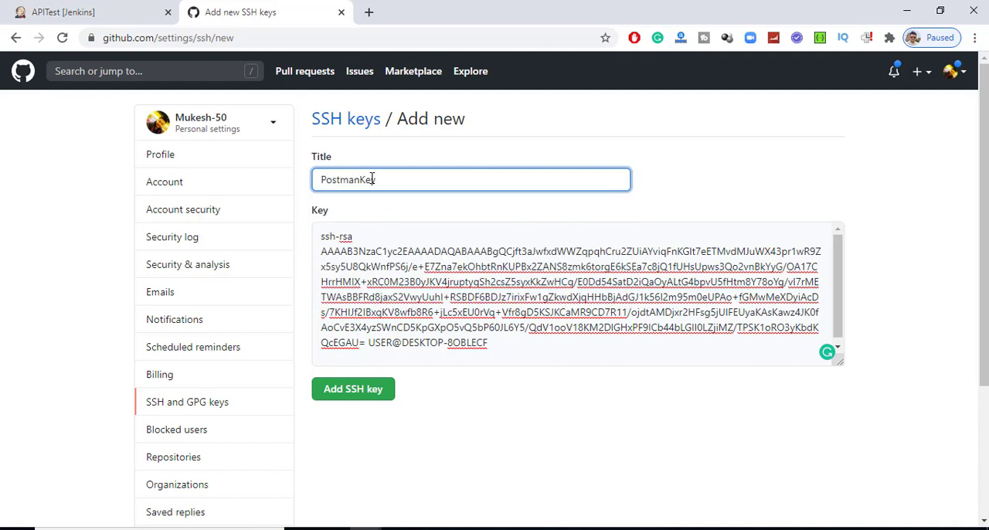
left_click(471, 440)
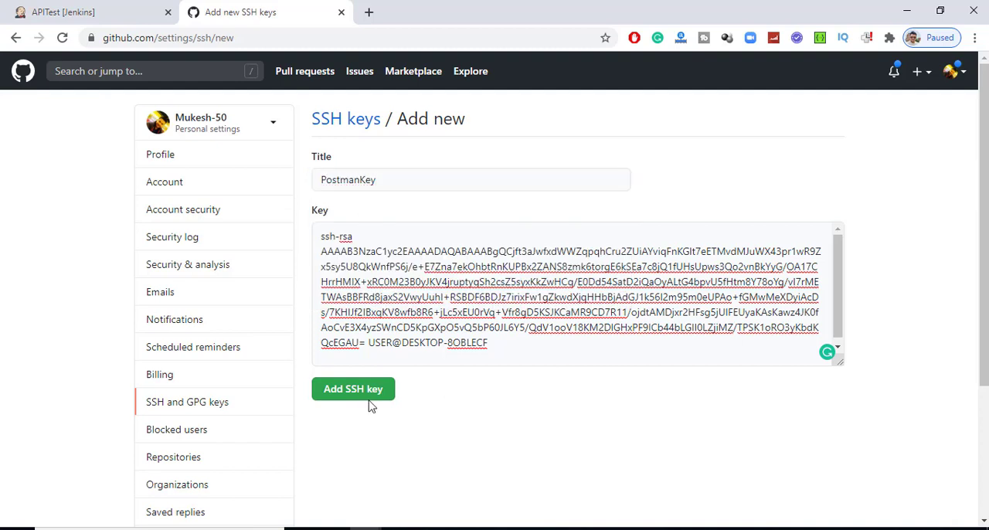
left_click(347, 391)
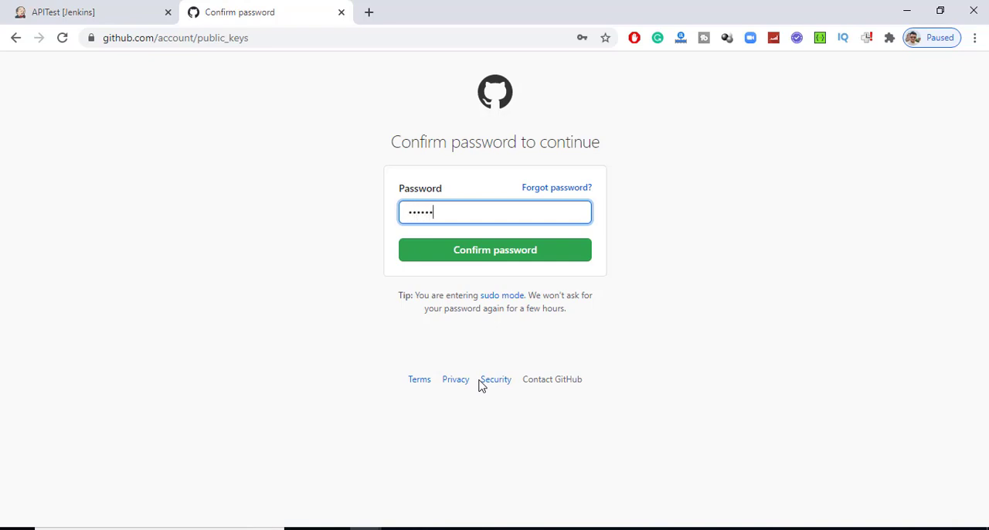
type("•••")
key("Return")
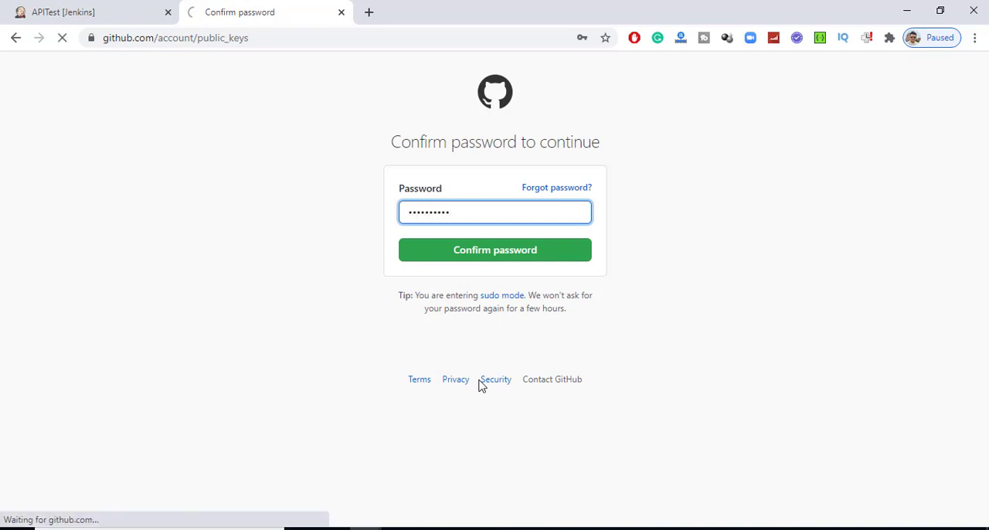
- Review the SSH keys list, checking the usage status of PostmanKey against the other keys
scroll(431, 338, "down", 5)
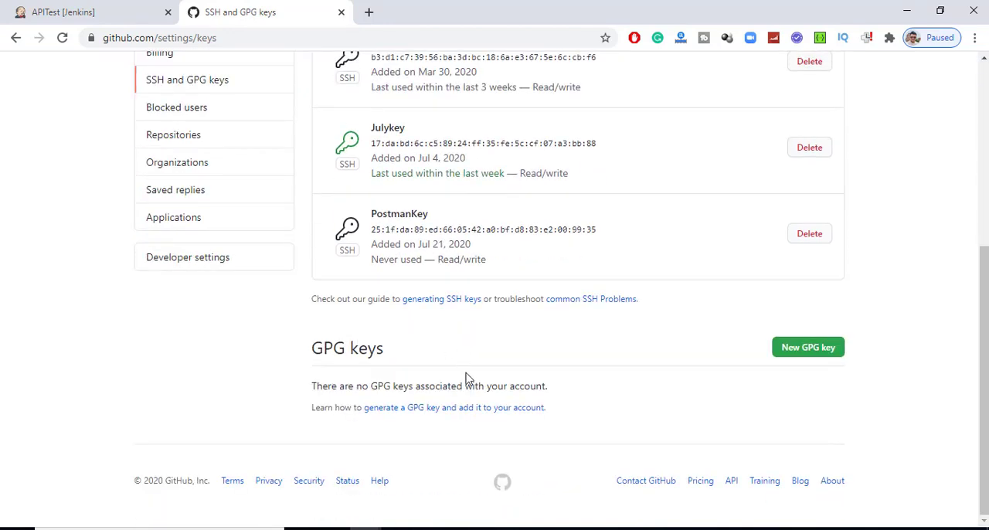
triple_click(371, 265)
left_click(508, 264)
scroll(509, 265, "up", 4)
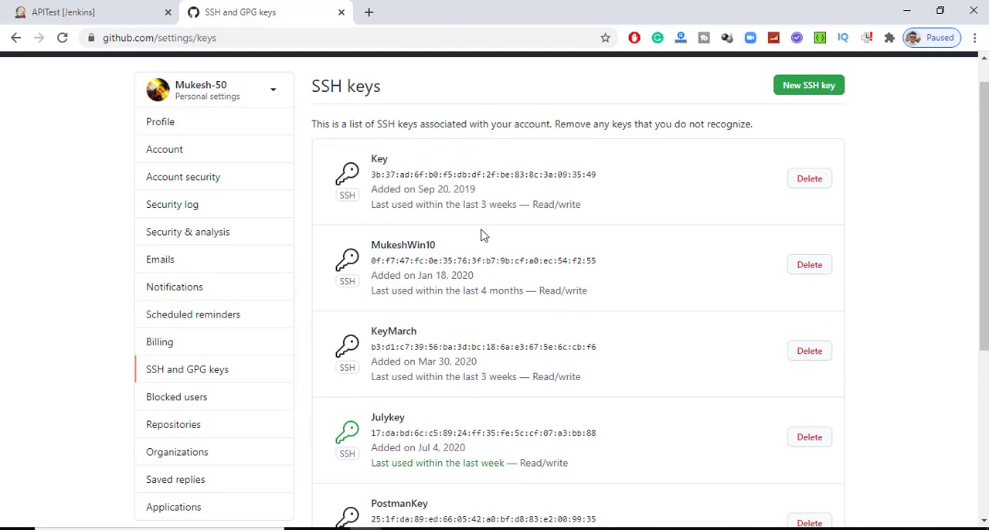
scroll(638, 283, "down", 1)
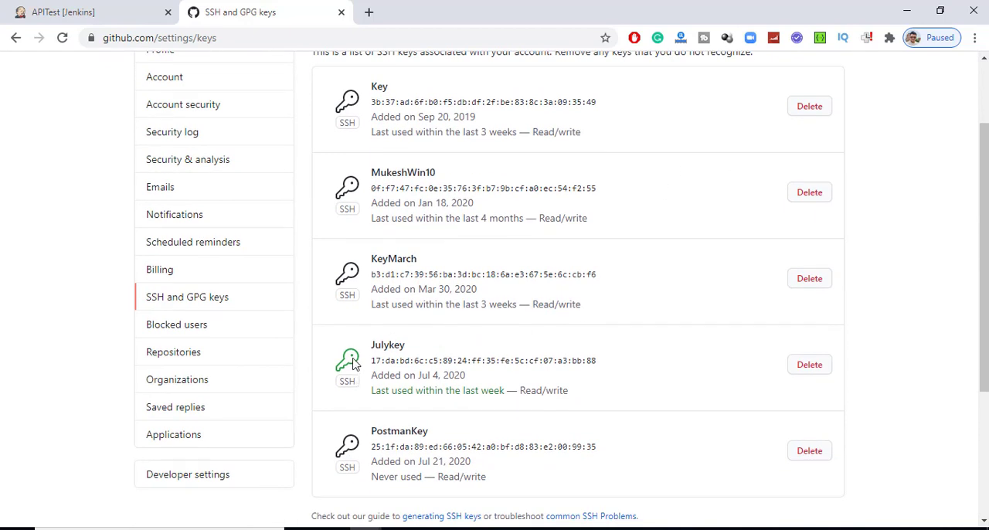
scroll(354, 365, "down", 1)
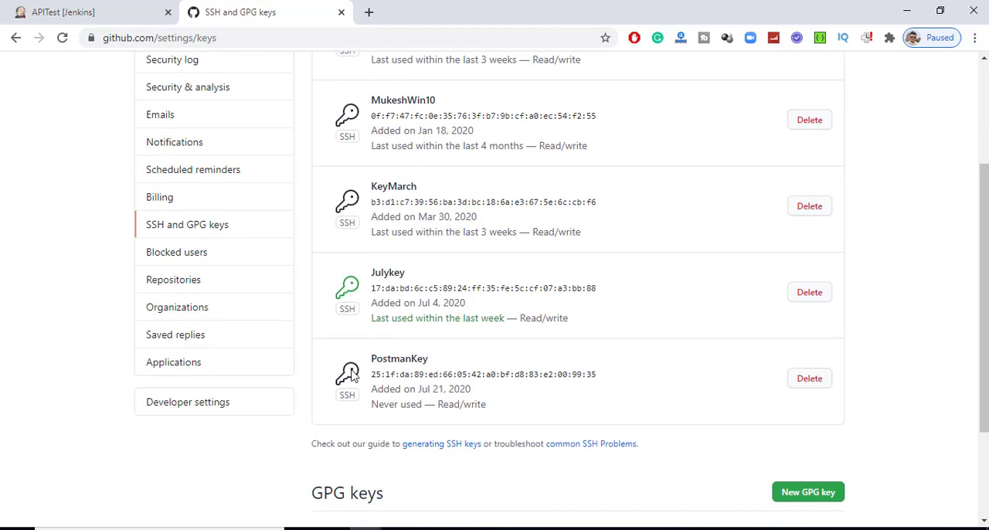
- Switch to the Git Bash window and clear the terminal
left_click(650, 528)
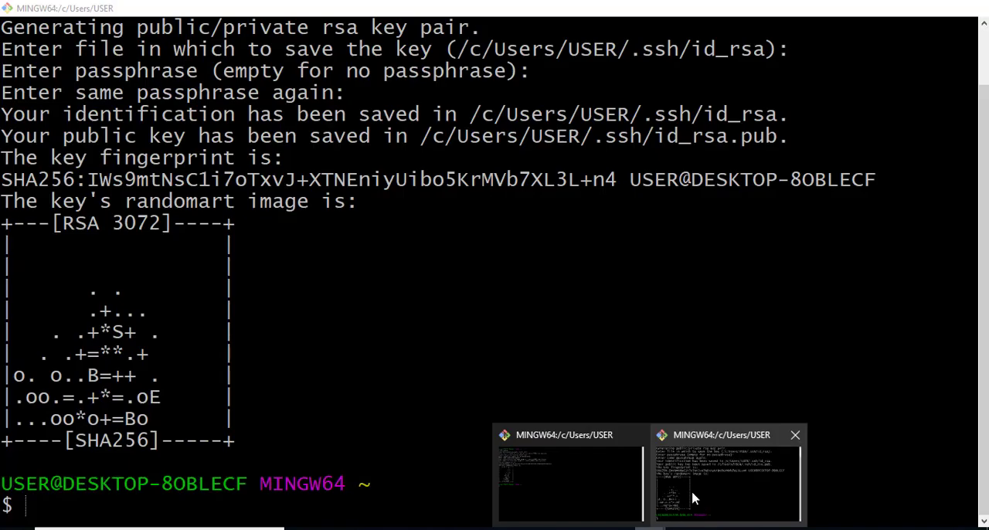
left_click(699, 498)
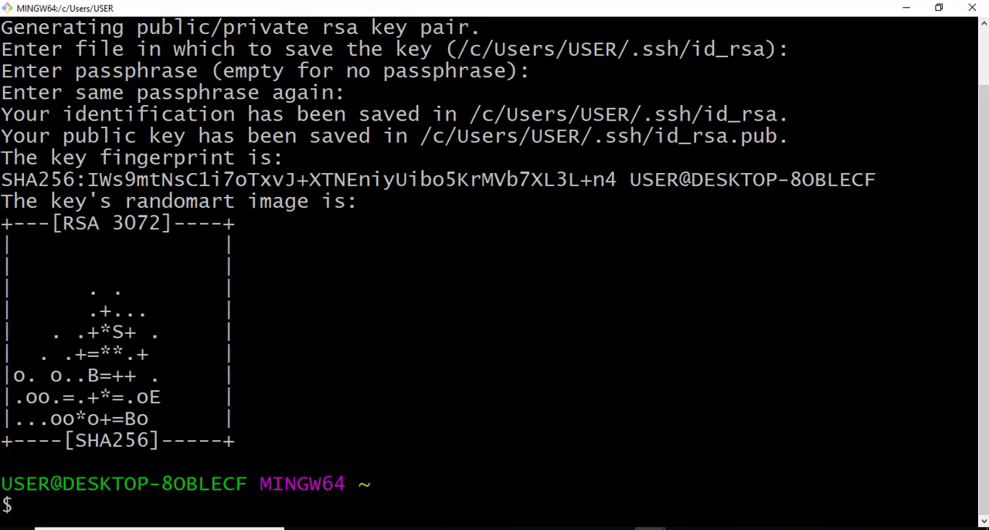
type("clear")
key("Return")
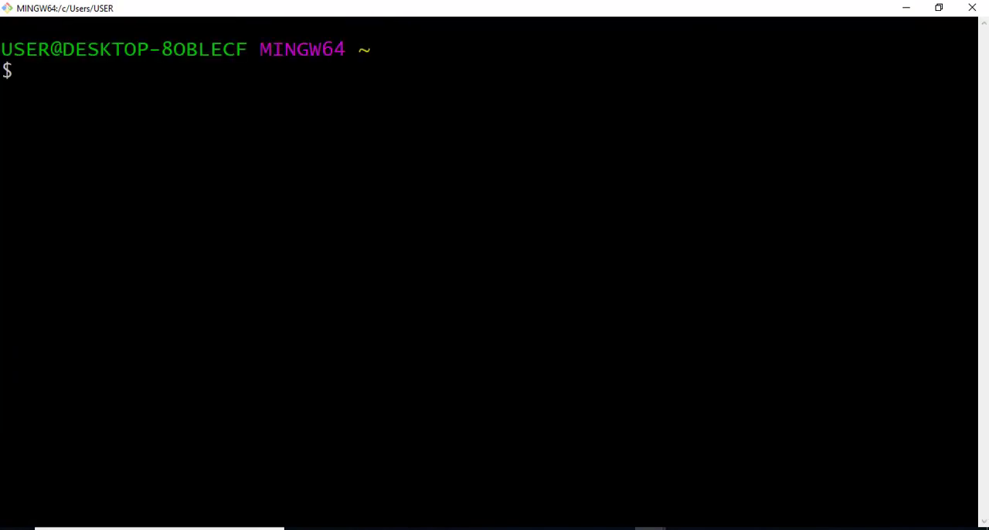
- In Chrome, jump back from the SSH keys page to an earlier page in the GitHub tab's history, and return to Git Bash
key("alt+Tab")
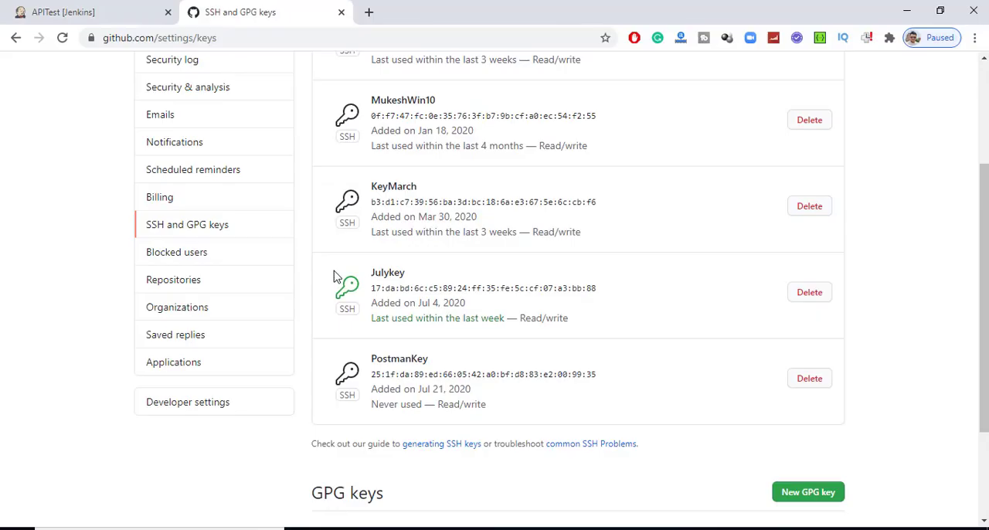
right_click(16, 39)
left_click(54, 126)
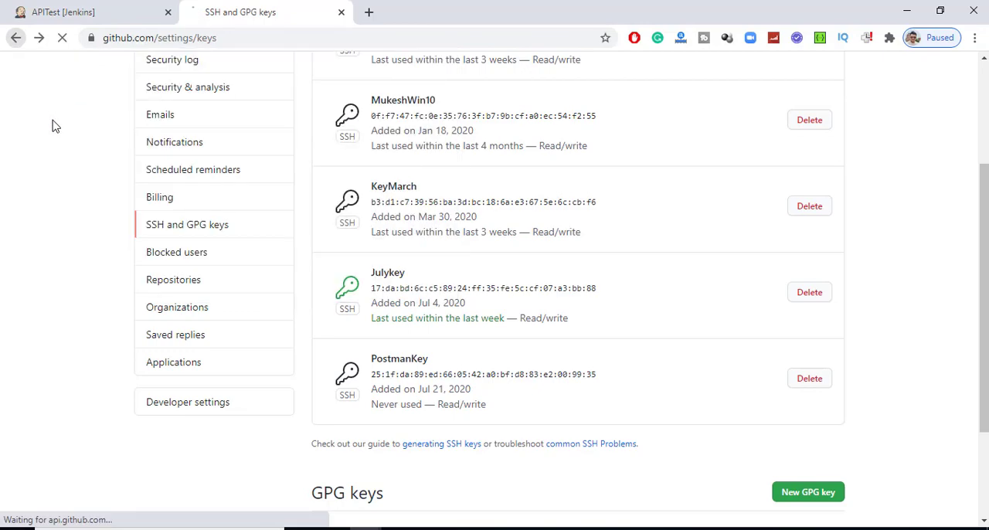
key("alt+Tab")
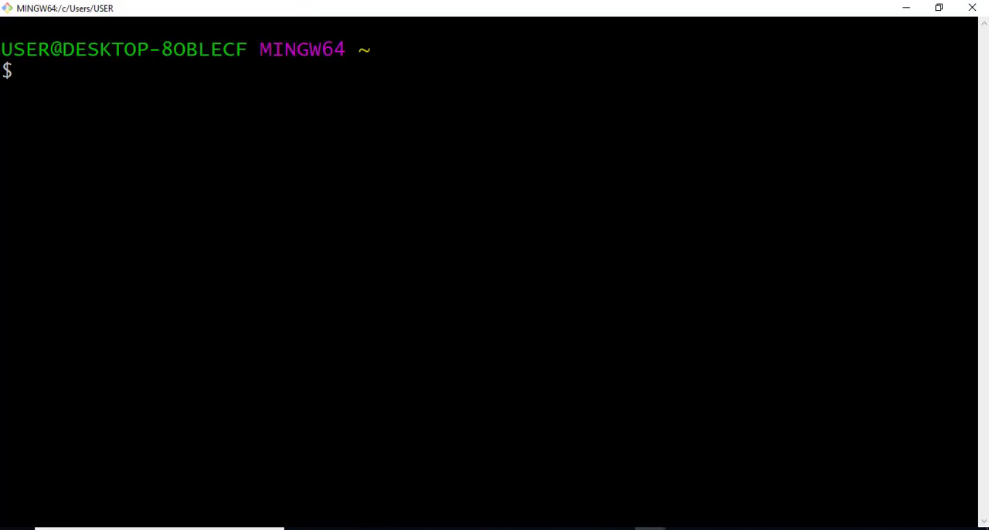
- Open the PostmanTutorials folder on the desktop and copy the COVID19-Tracker.postman_collection JSON file
mouse_move(619, 528)
left_click(680, 479)
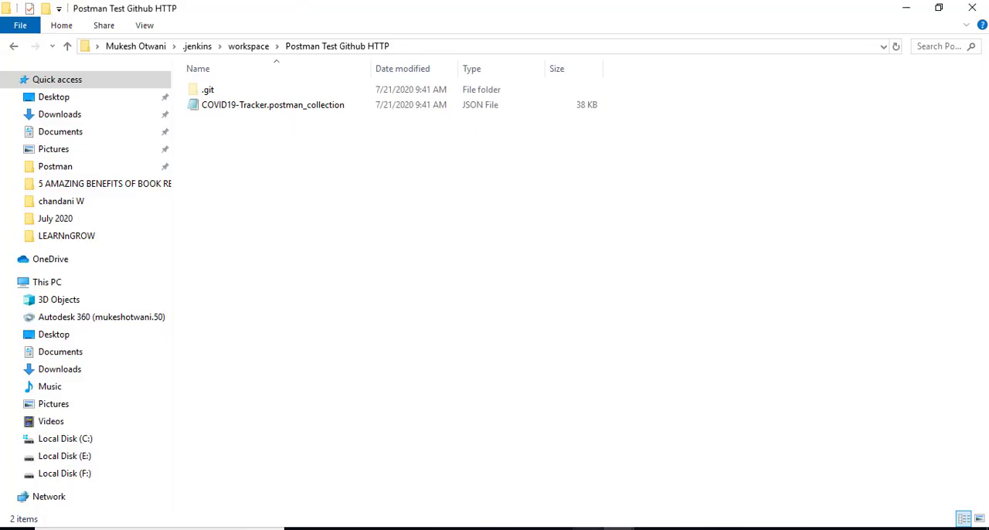
left_click(618, 528)
left_click(654, 512)
key("super+d")
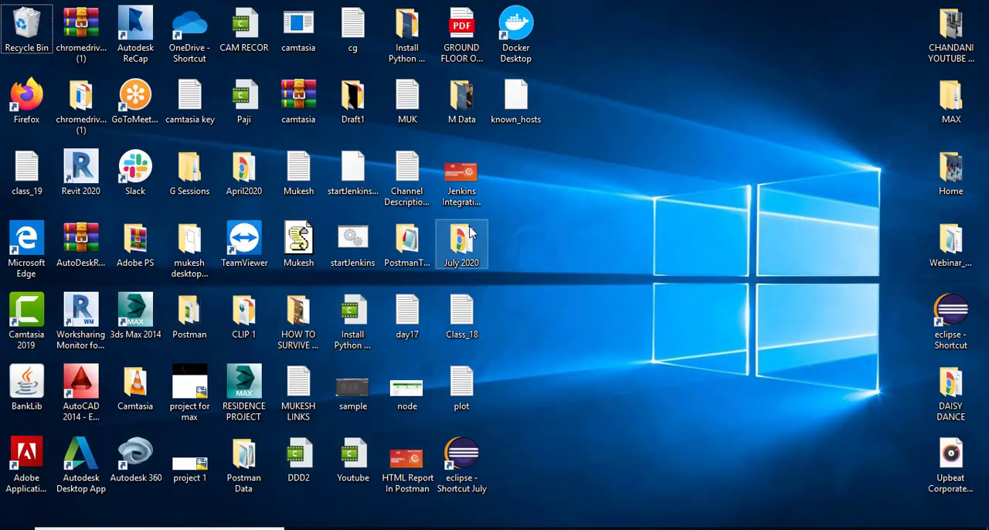
double_click(407, 236)
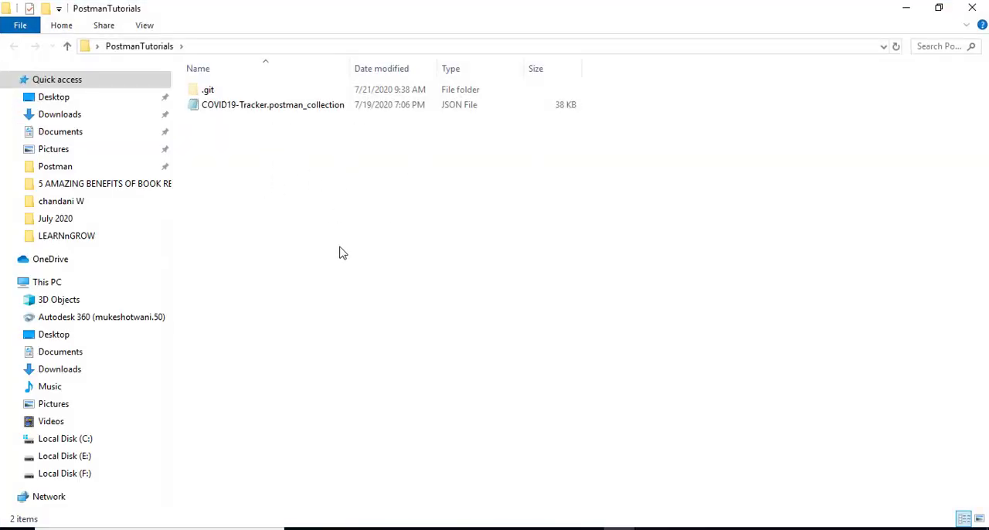
left_click(413, 106)
left_click(293, 111)
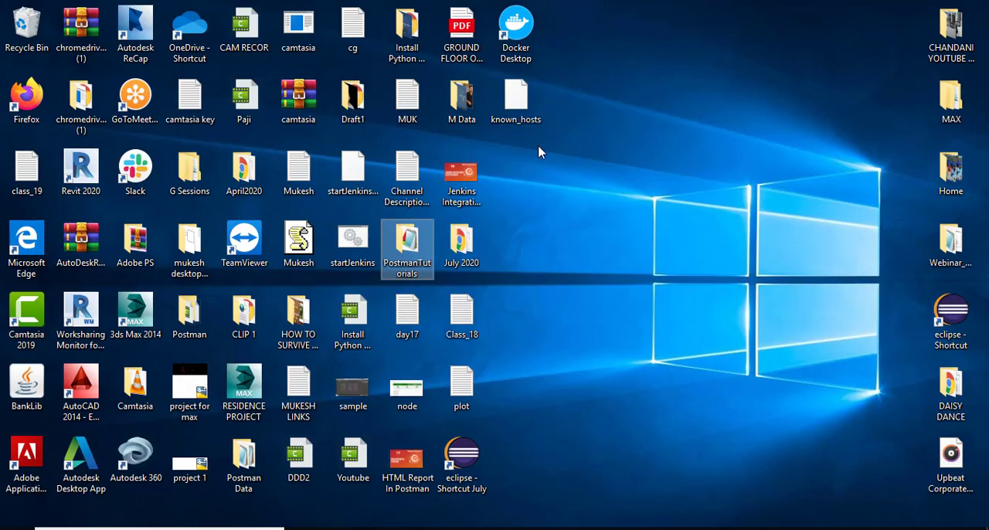
- Create a new folder named PostmanGitRepo on the desktop
right_click(540, 141)
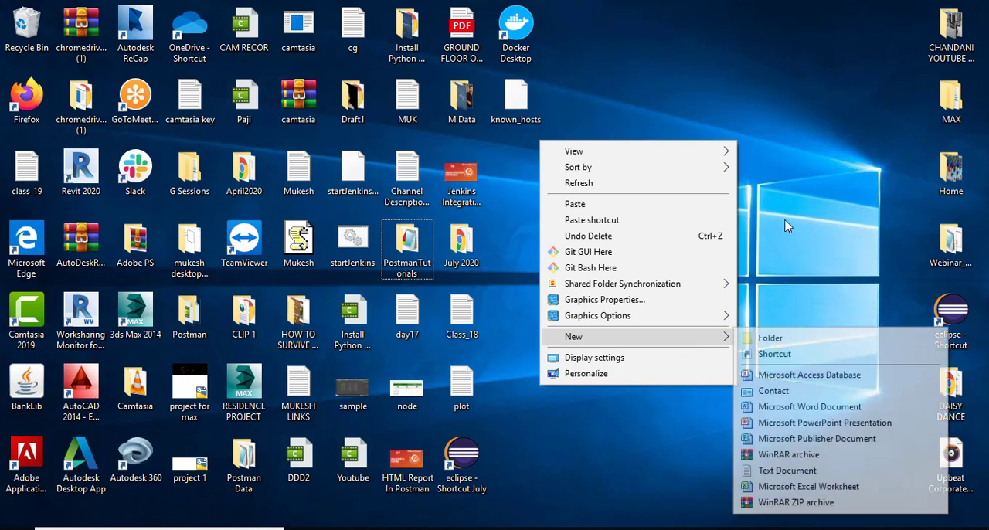
left_click(822, 342)
type("Pos")
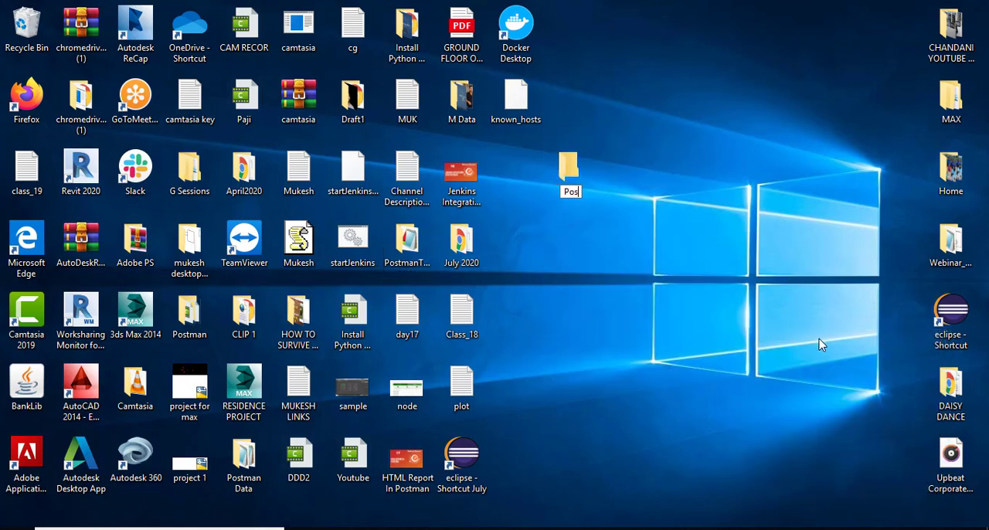
type("tmN")
type("Gitrepo")
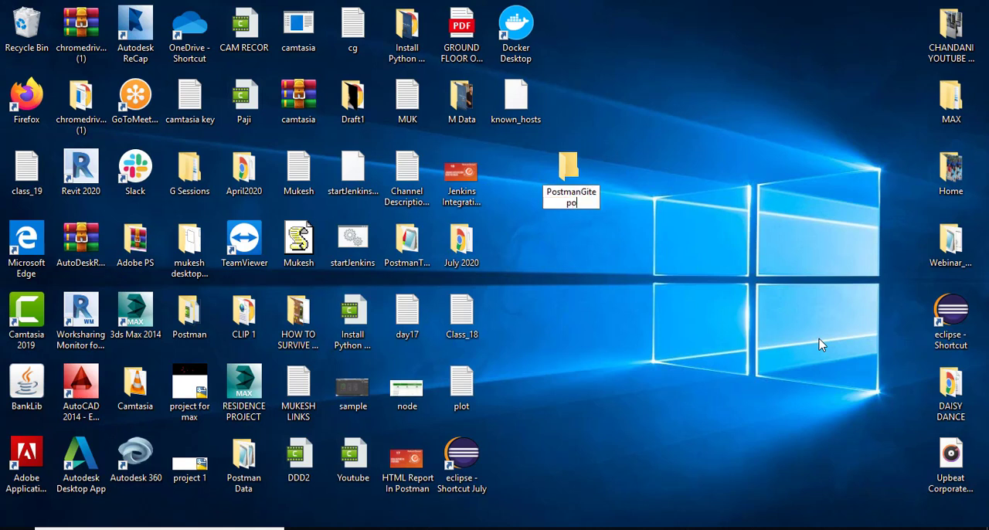
key("BackSpace")
key("BackSpace")
key("BackSpace")
key("BackSpace")
key("BackSpace")
type("R")
key("Left")
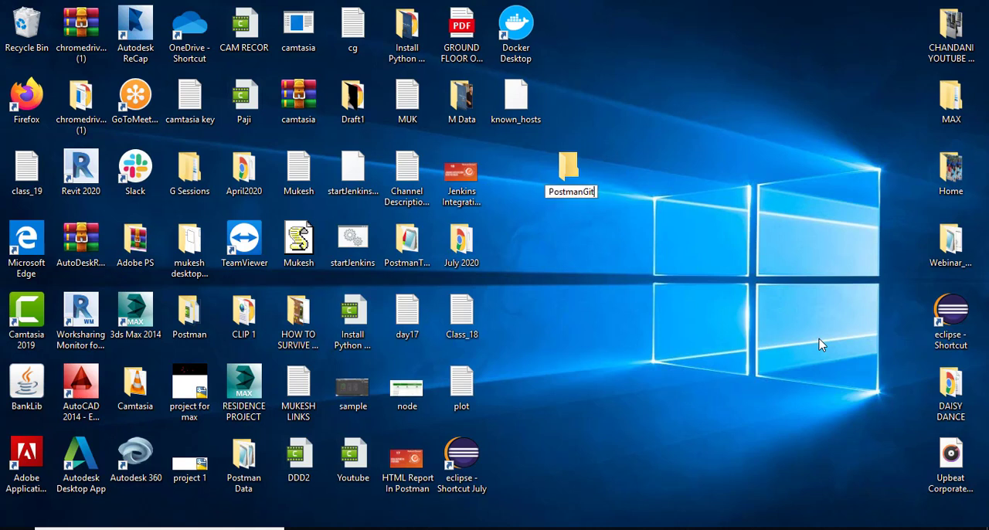
type("t")
key("End")
type("epot")
key("BackSpace")
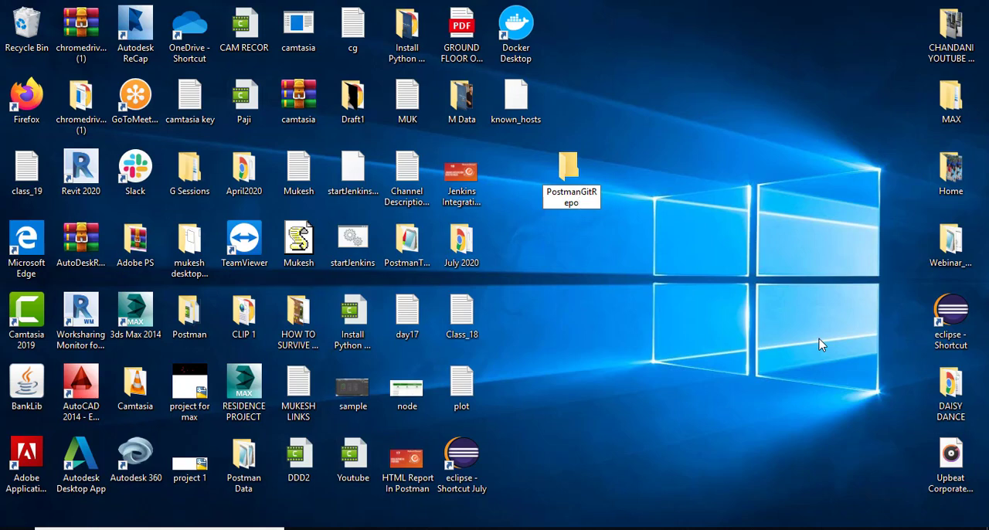
key("Return")
key("Return")
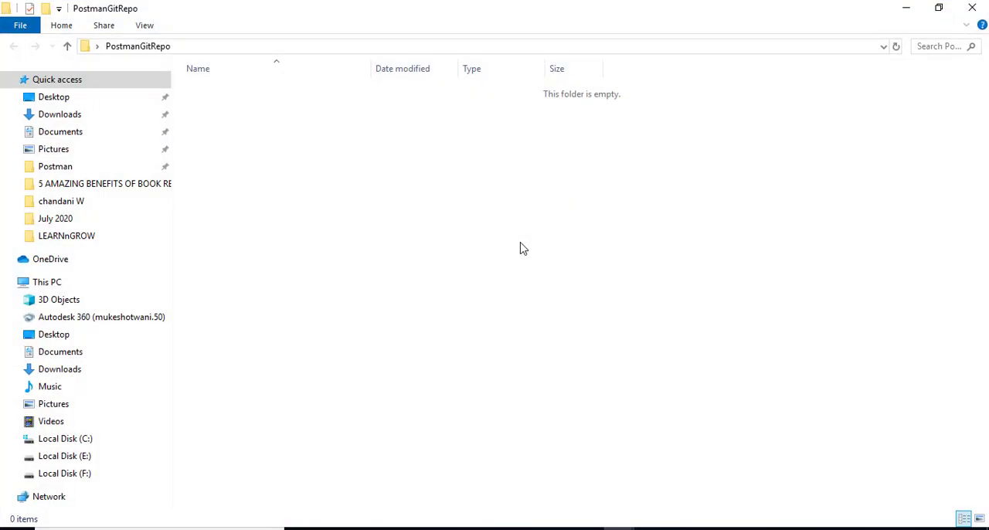
- Open the PostmanGitRepo folder and paste the copied COVID19-Tracker.postman_collection file into it
key("ctrl+v")
left_click(349, 219)
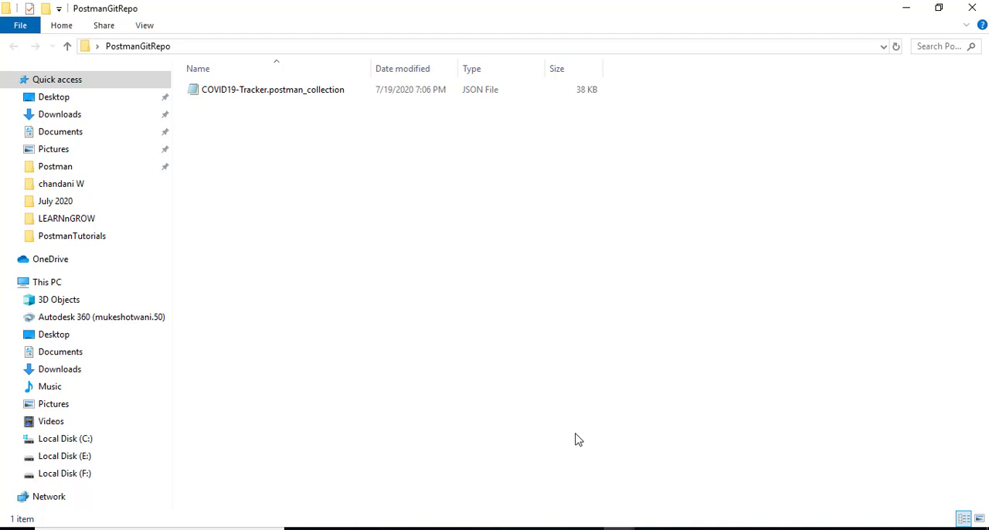
- Copy the PostmanGitRepo folder path and enter it after cd in the Git Bash window
left_click(345, 52)
key("super+c")
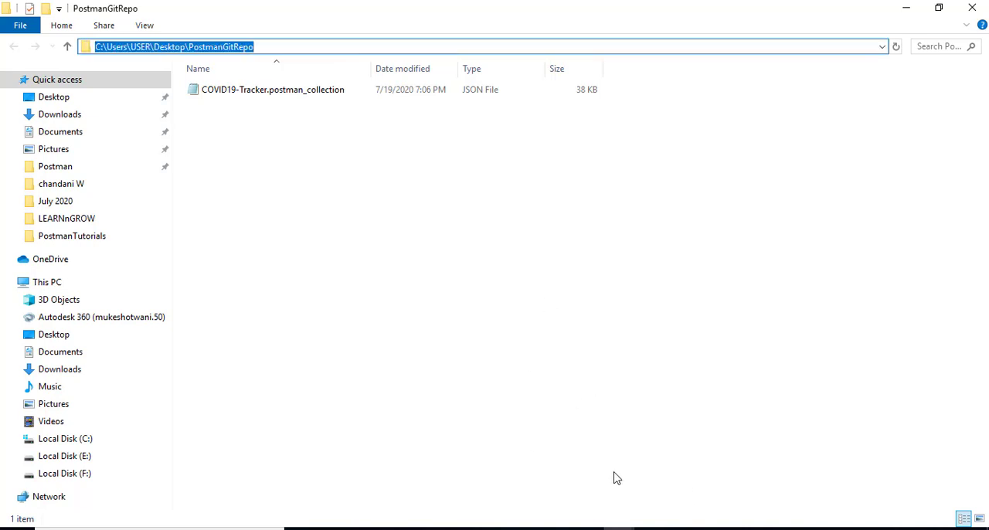
left_click(660, 527)
left_click(705, 507)
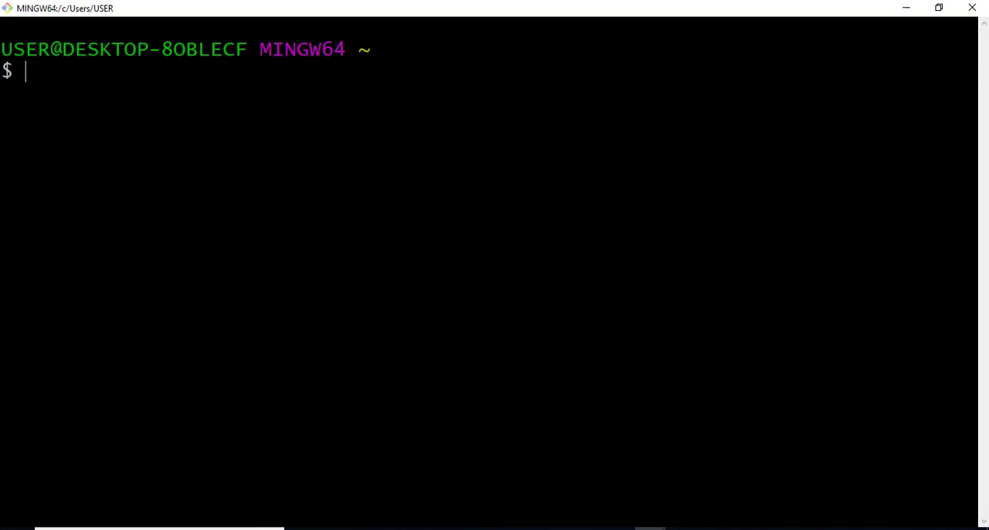
type("cd")
right_click(393, 141)
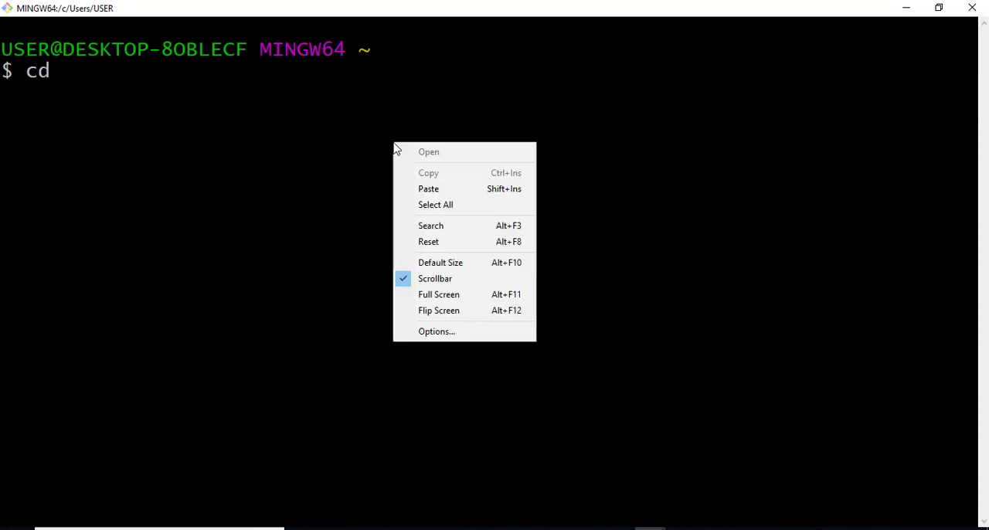
left_click(431, 191)
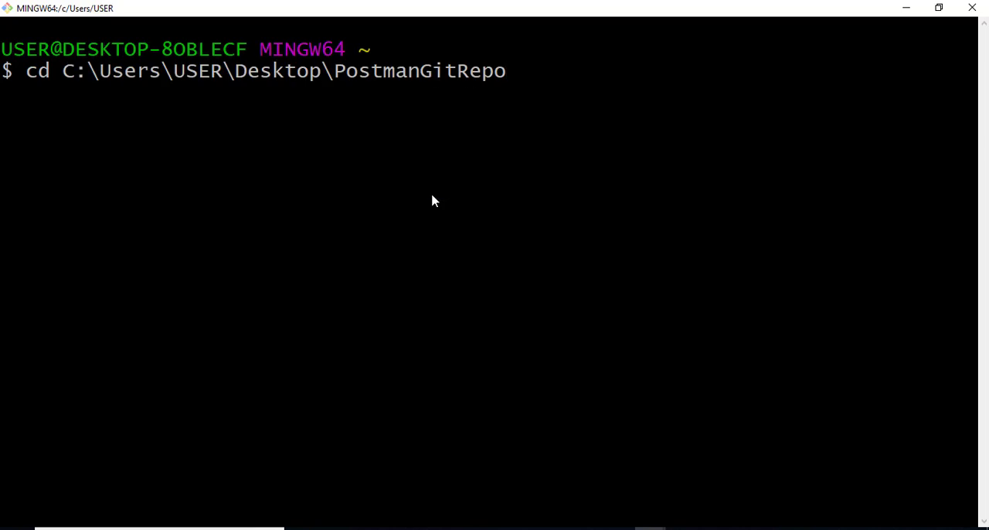
- Replace the path's backslashes with forward slashes and run cd C:/Users/USER/Desktop/PostmanGitRepo
key("Left")
key("Left")
key("Left")
key("Left")
key("Left")
key("Left")
key("Left")
key("Left")
key("Left")
key("Left")
key("Left")
key("Left")
key("Left")
key("Left")
key("Left")
key("BackSpace")
type("/")
key("Delete")
type("/")
key("BackSpace")
type("/")
key("Right")
key("Right")
key("Right")
key("Right")
key("Right")
key("Right")
key("Right")
key("Right")
key("Left")
key("BackSpace")
type("/")
key("Return")
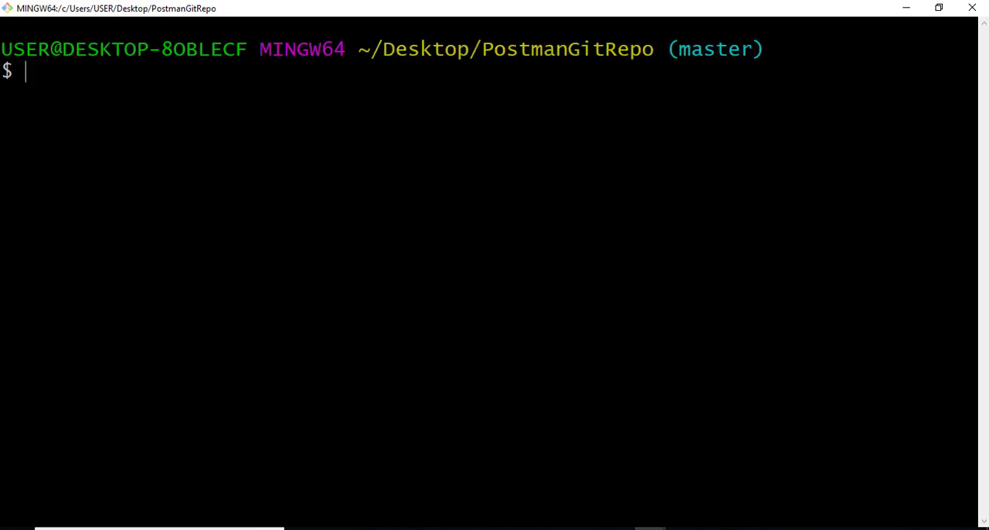
- Consult the setup commands on the PostmanAPI GitHub page and run git init in PostmanGitRepo
key("alt+Tab")
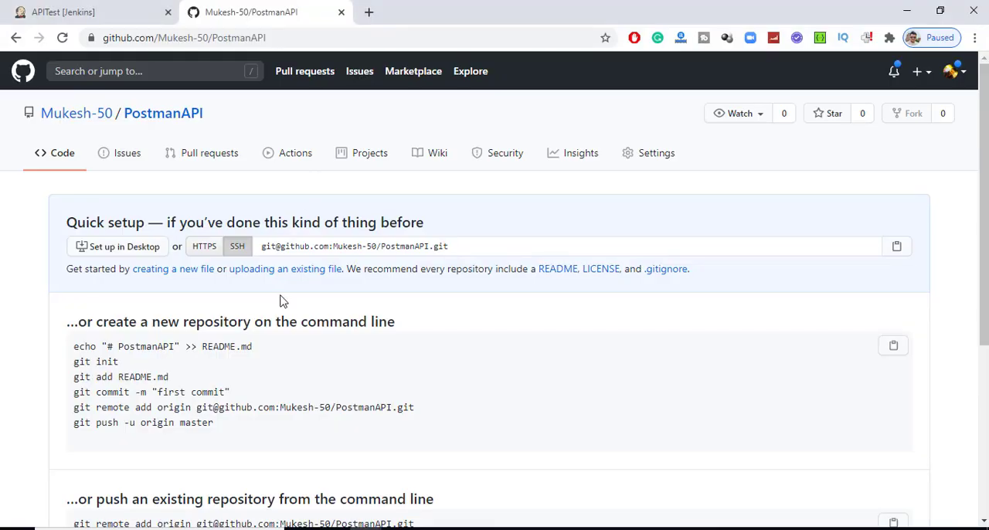
key("alt+Tab")
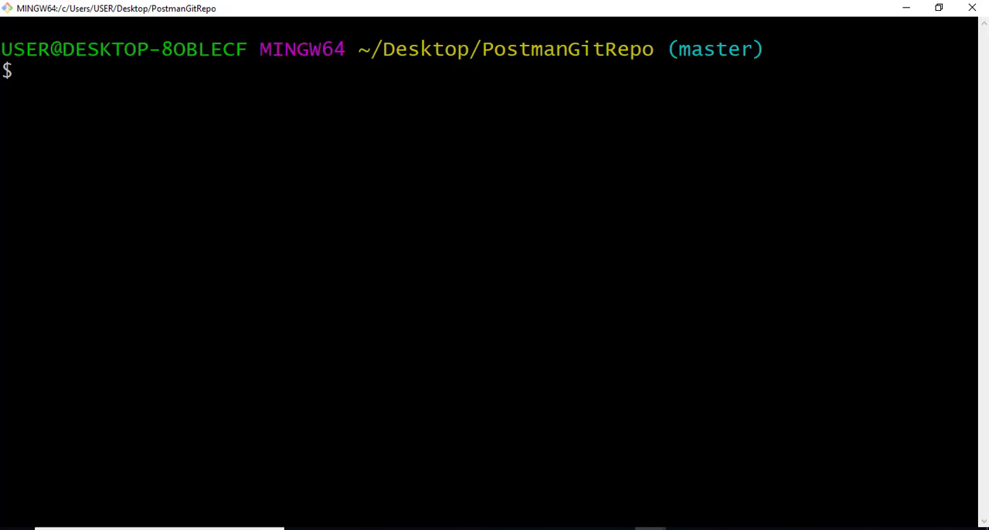
type("git init")
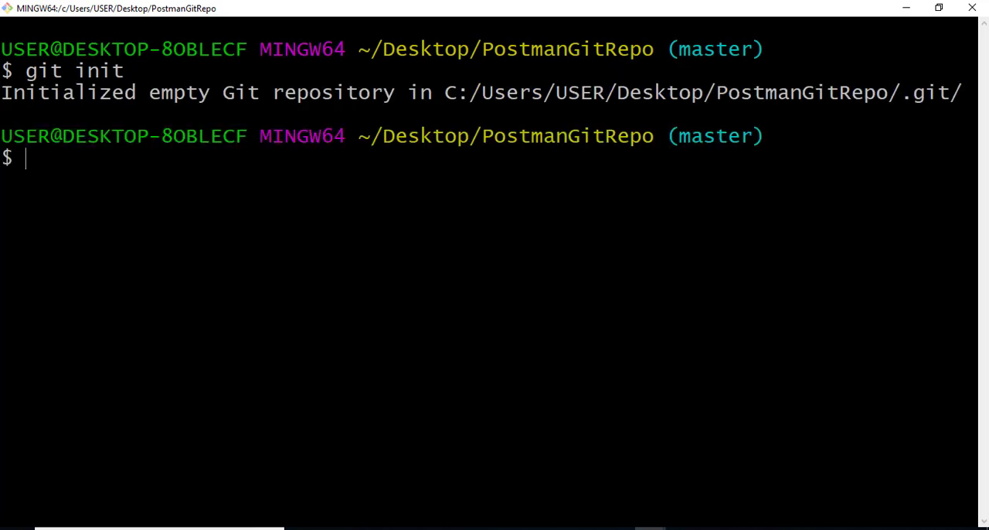
- Inspect the .git folder inside PostmanGitRepo in File Explorer and return to Git Bash
key("alt+Tab")
key("Tab")
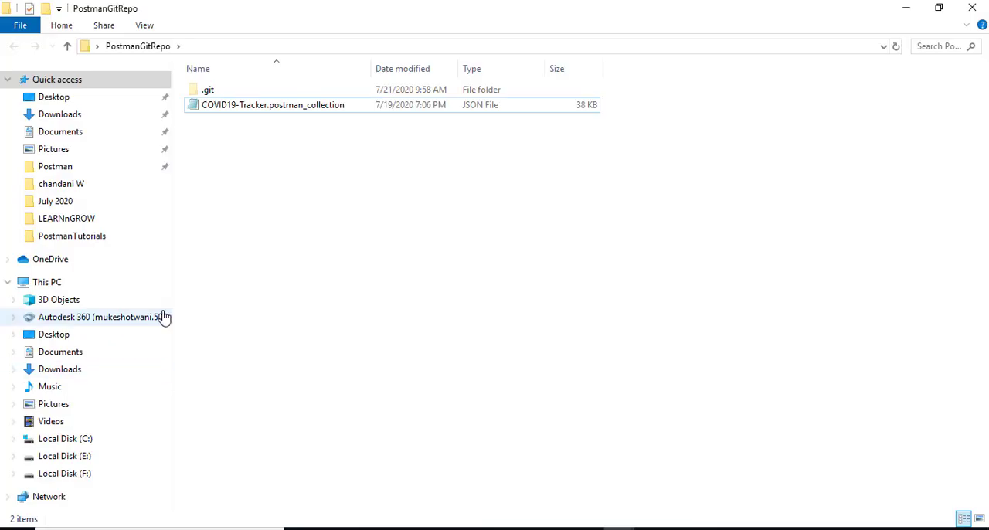
double_click(224, 92)
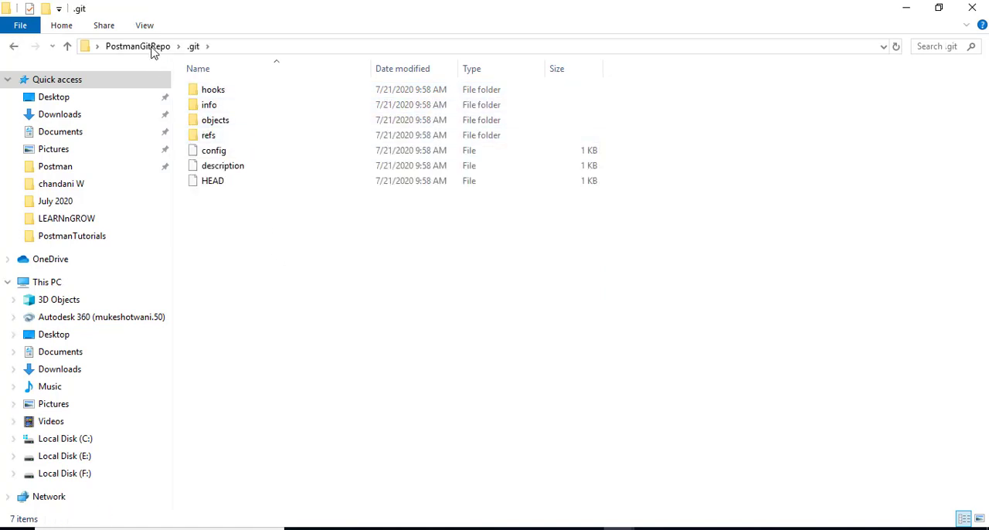
left_click(153, 49)
key("alt+Tab")
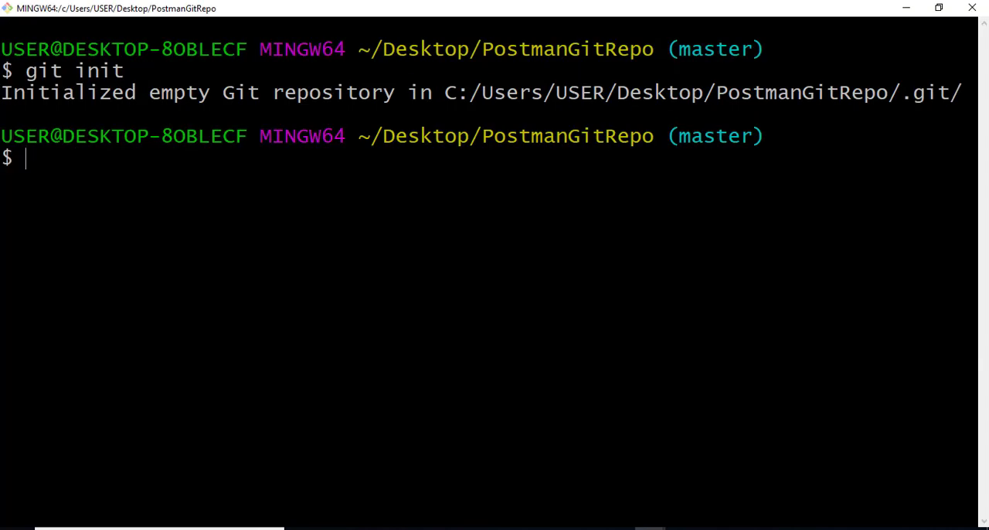
- Review the command-line setup instructions on the PostmanAPI GitHub page and return to Git Bash
key("alt+Tab")
key("alt+Tab")
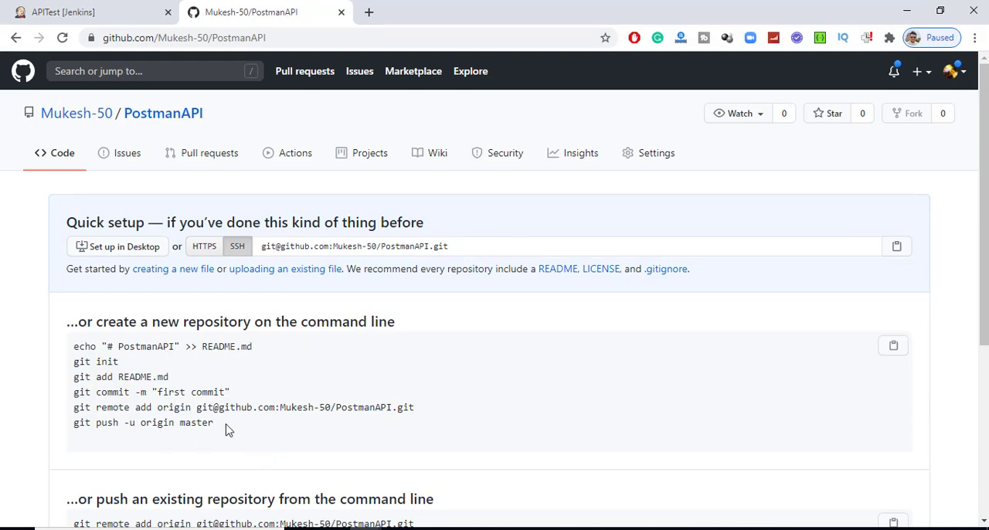
key("alt+Tab")
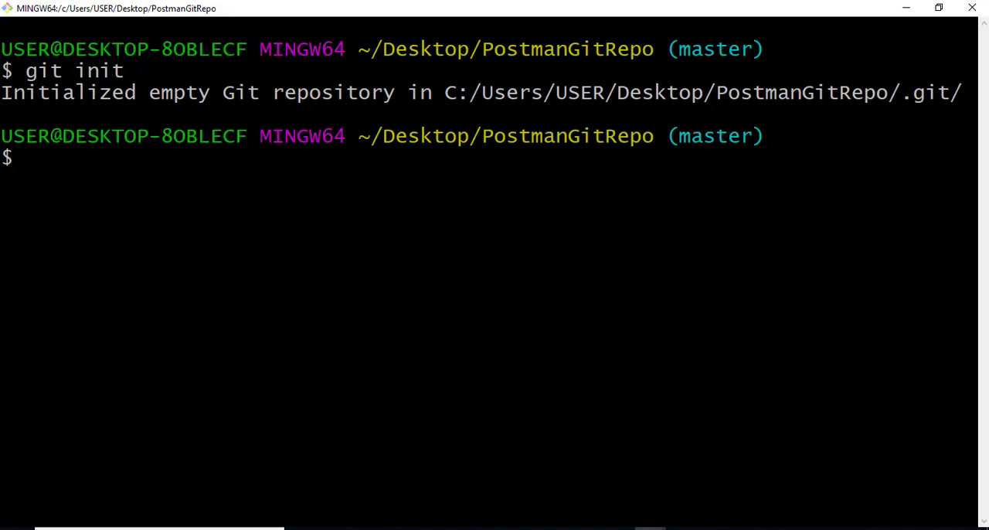
- Run git status in PostmanGitRepo to check for untracked files
type("git add")
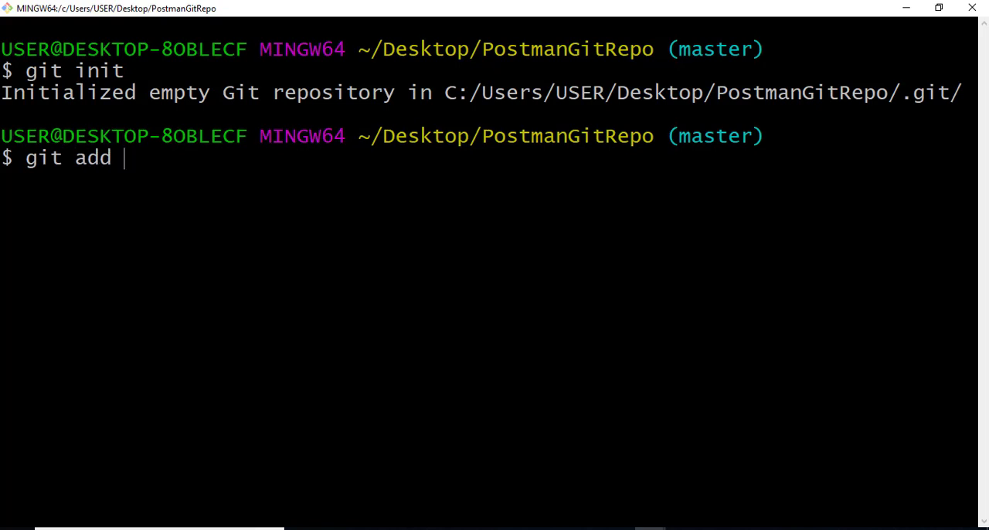
type(" *")
key("BackSpace")
type("CO")
key("BackSpace")
key("BackSpace")
key("BackSpace")
key("BackSpace")
key("BackSpace")
key("BackSpace")
type("status")
key("Return")
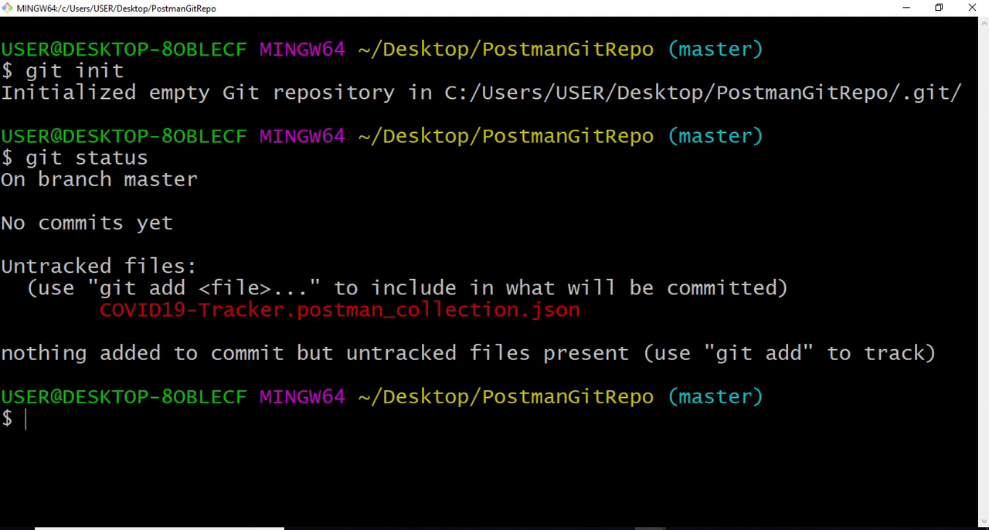
- Stage COVID19-Tracker.postman_collection.json with git add
left_click_drag(99, 310, 580, 309)
type("git add CO")
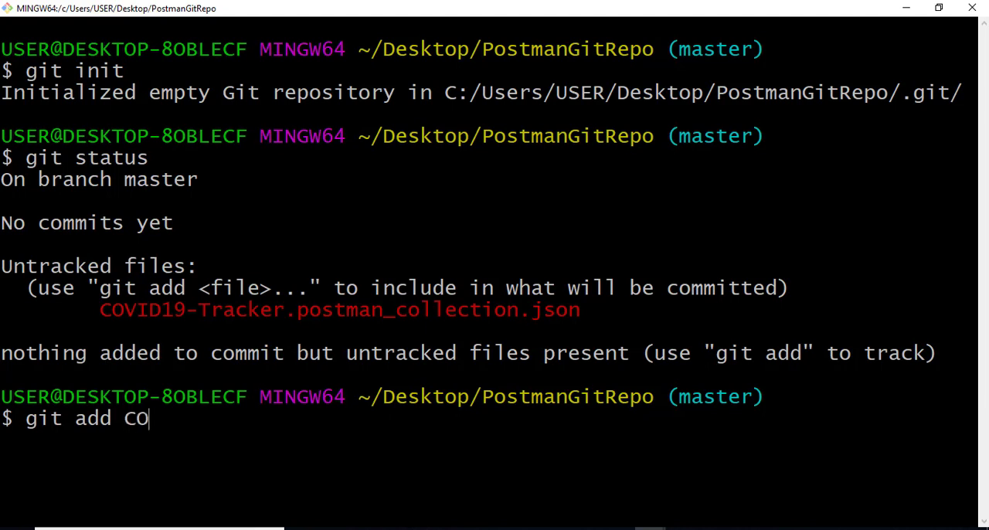
key("Tab")
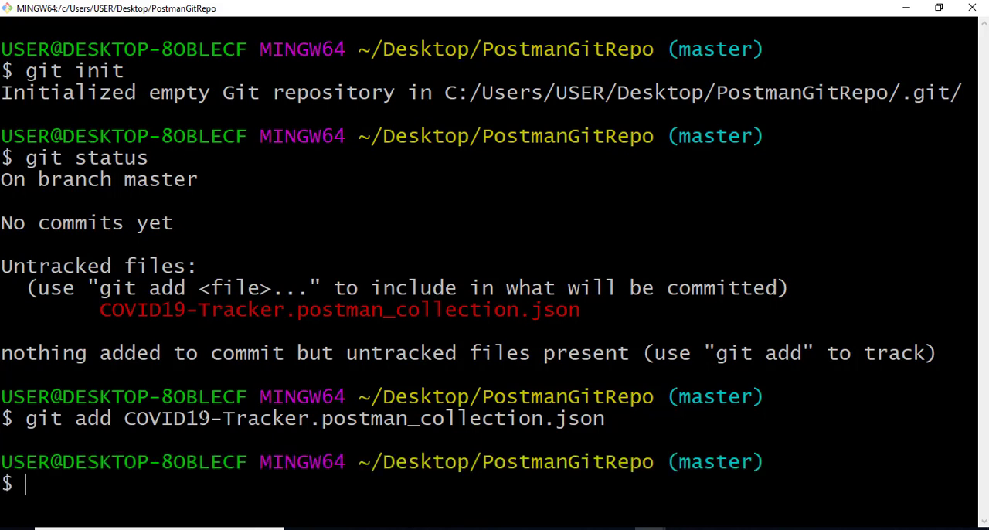
- Run git status again and compare the collection file's entries before and after staging
type("git status")
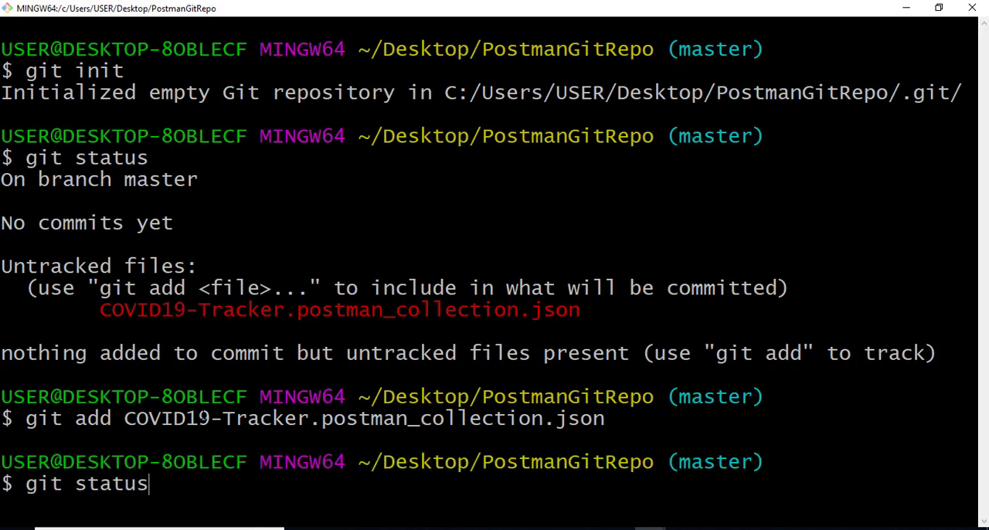
key("Return")
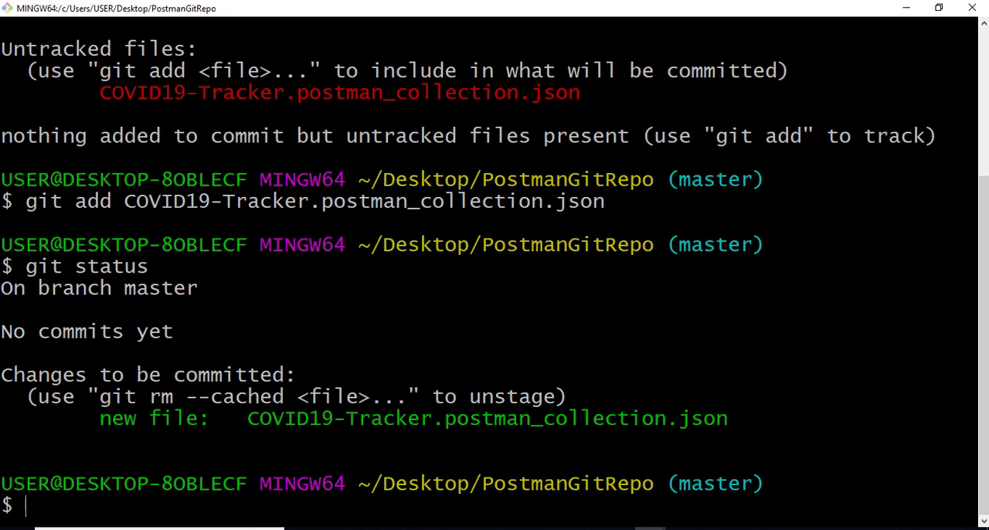
left_click_drag(100, 92, 581, 92)
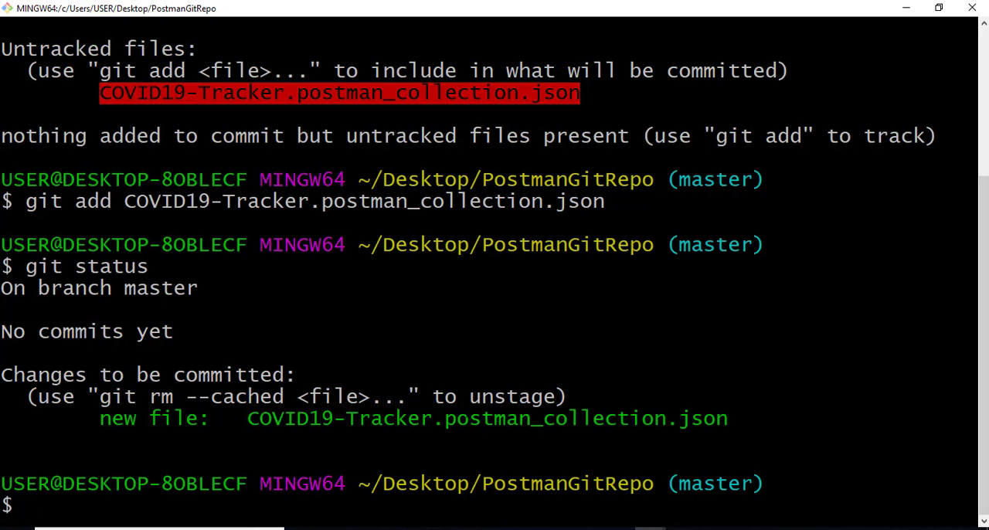
- Commit the staged collection file with the message "changes via SSH" and review the commit summary
type("git commi")
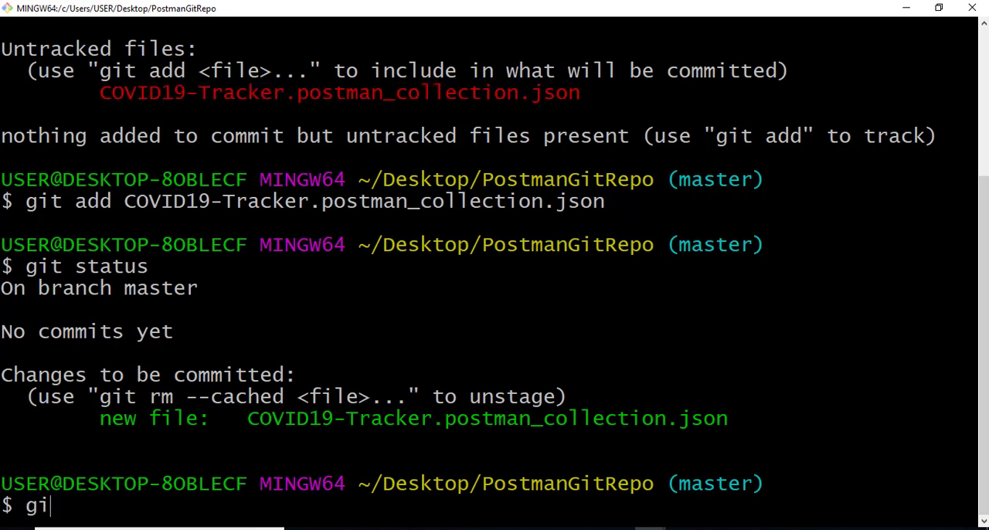
type("t -m \"")
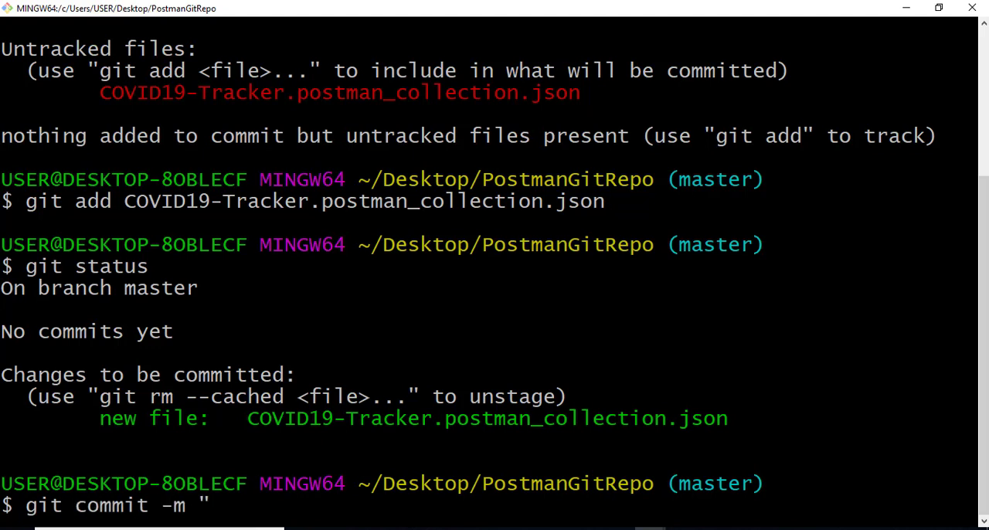
type("changes ")
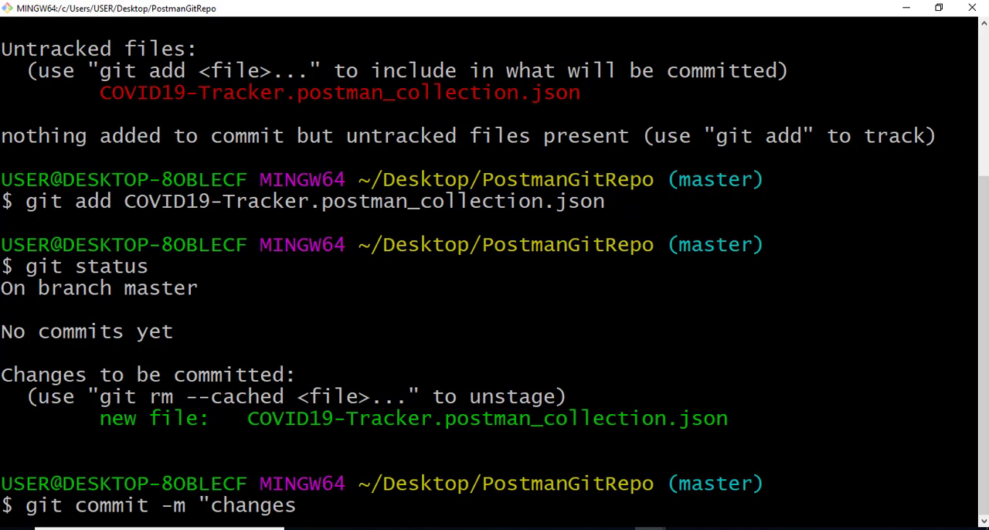
type("via SSH")
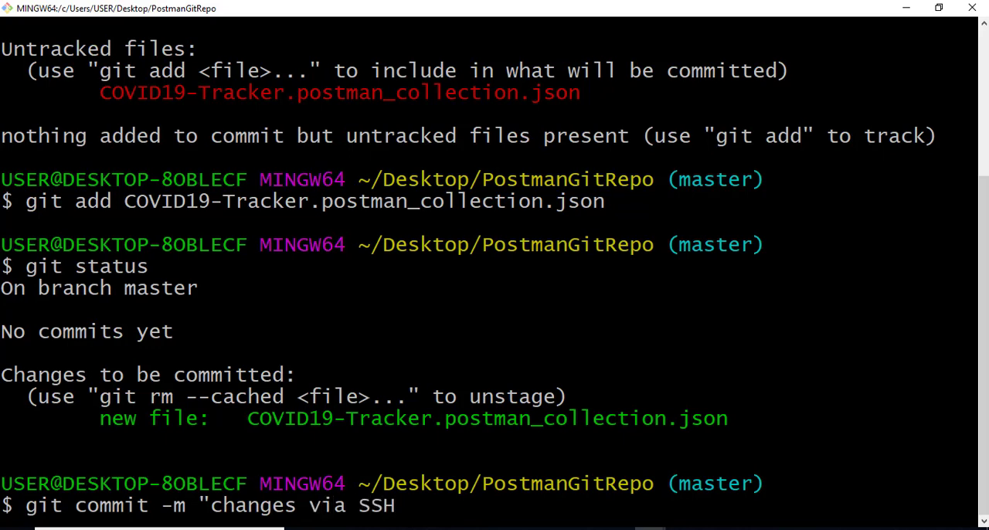
type("\"")
key("Return")
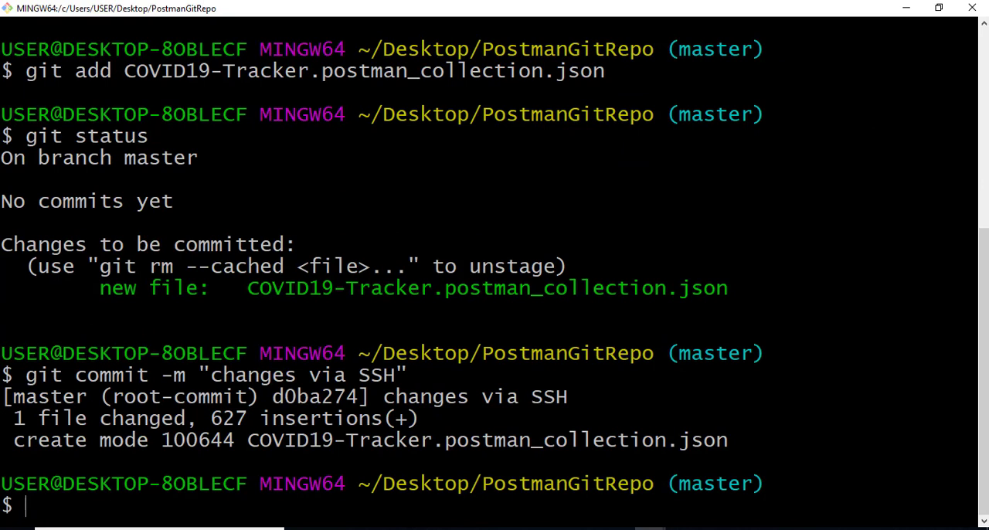
left_click_drag(383, 397, 972, 397)
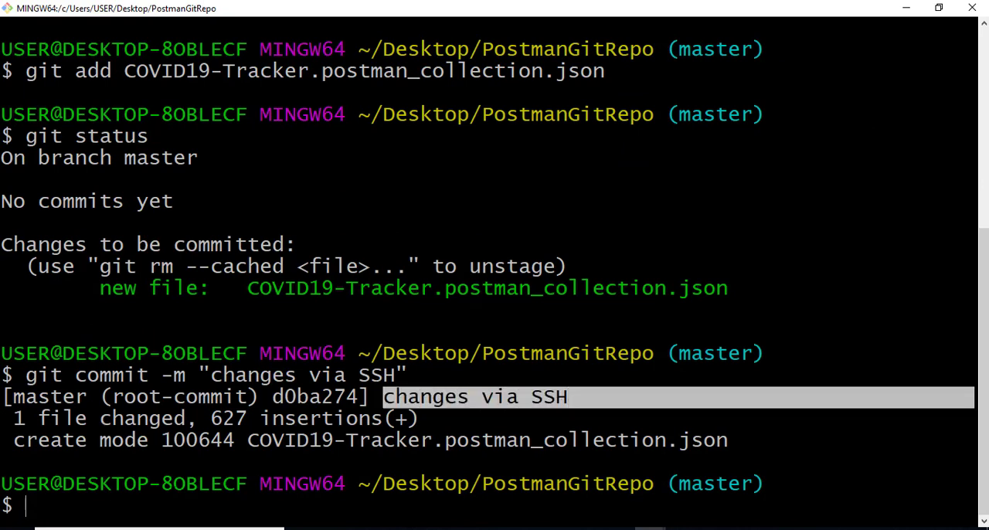
left_click_drag(972, 440, 260, 439)
- Copy the git remote add origin command from the PostmanAPI GitHub page and run it in Git Bash with the repository's SSH URL
key("alt+Tab")
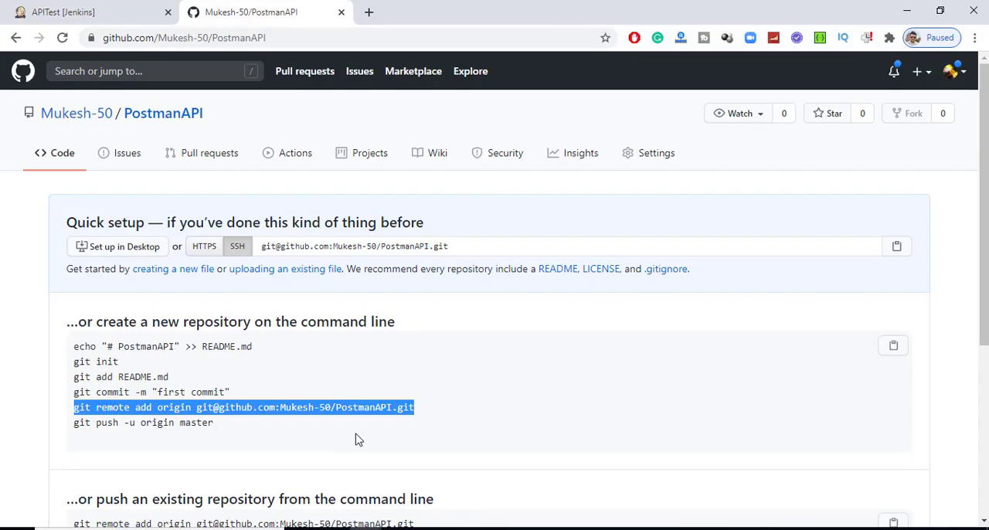
right_click(318, 403)
left_click(354, 278)
key("alt+Tab")
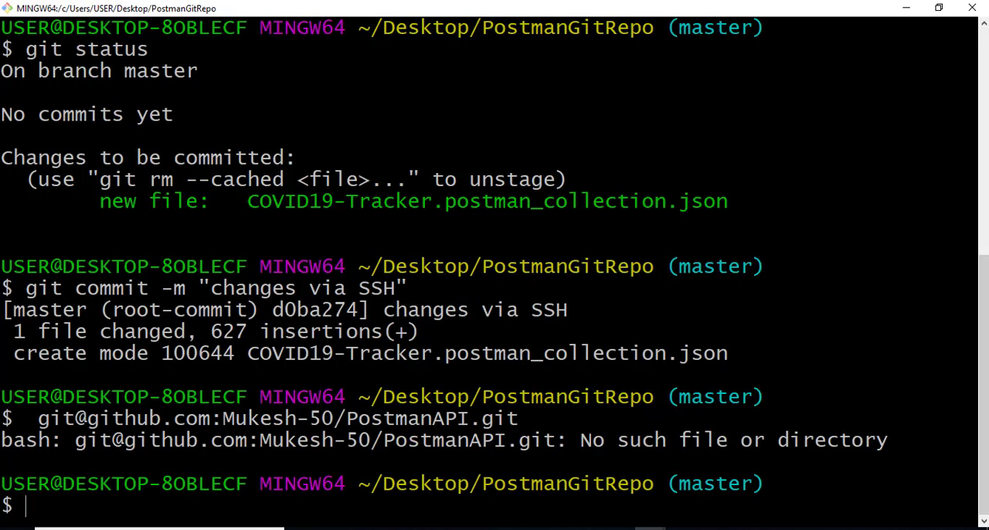
right_click(142, 512)
left_click(194, 358)
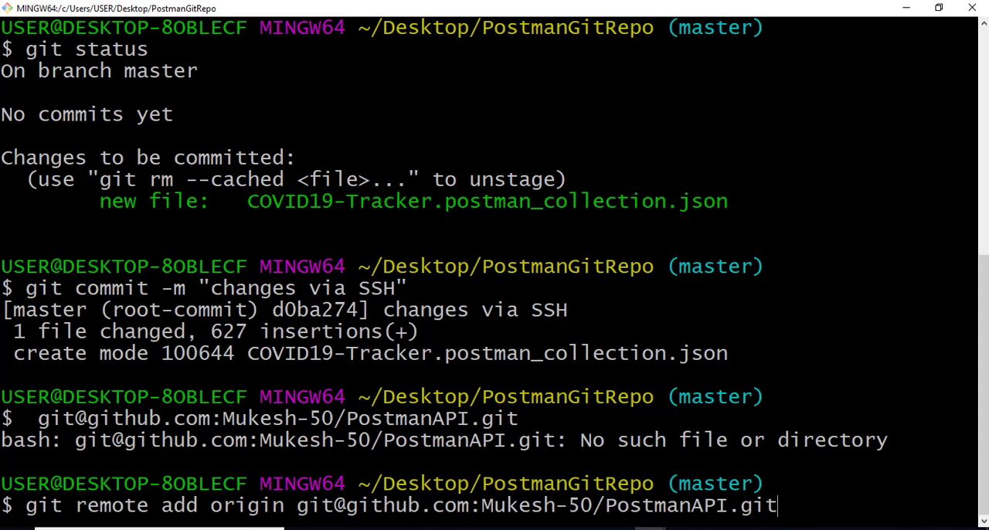
left_click_drag(298, 507, 776, 506)
key("Return")
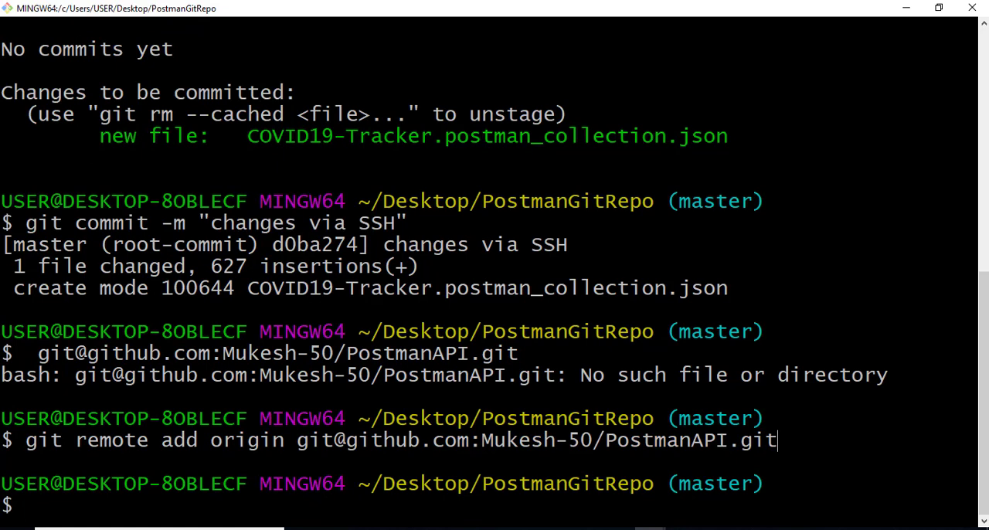
- Push the commit with git push -u origin master, copied from GitHub, and accept the github.com host with yes
key("alt+Tab")
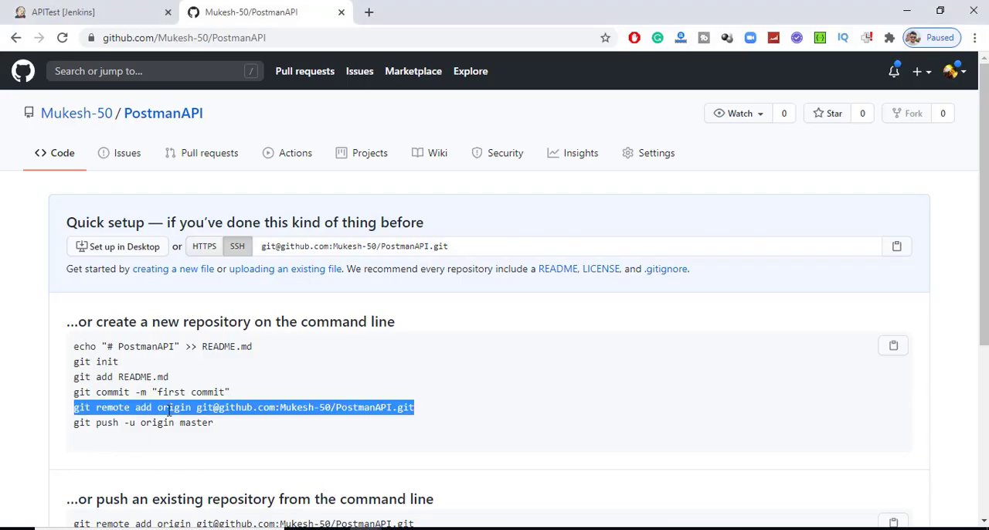
left_click(224, 429)
left_click_drag(230, 423, 71, 429)
key("alt+Tab")
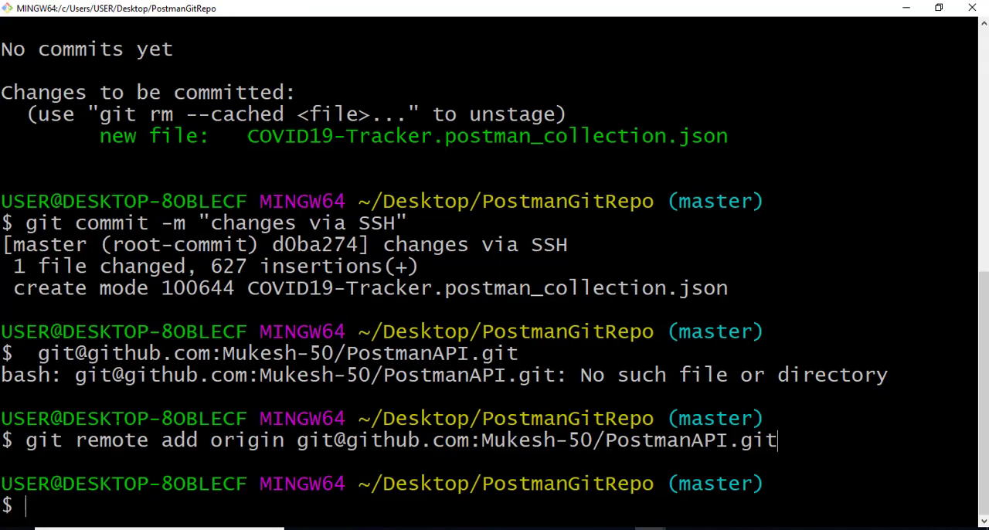
key("alt+Tab")
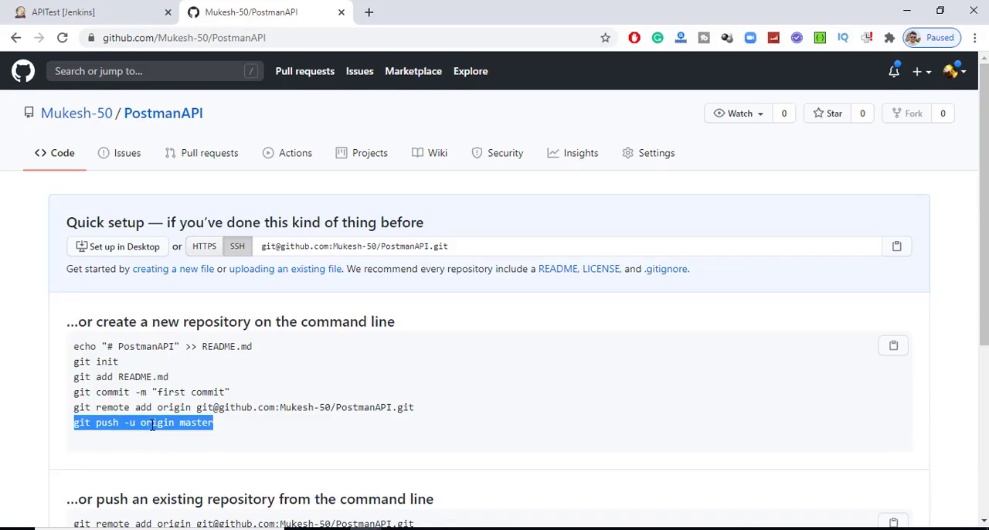
key("alt+Tab")
right_click(109, 516)
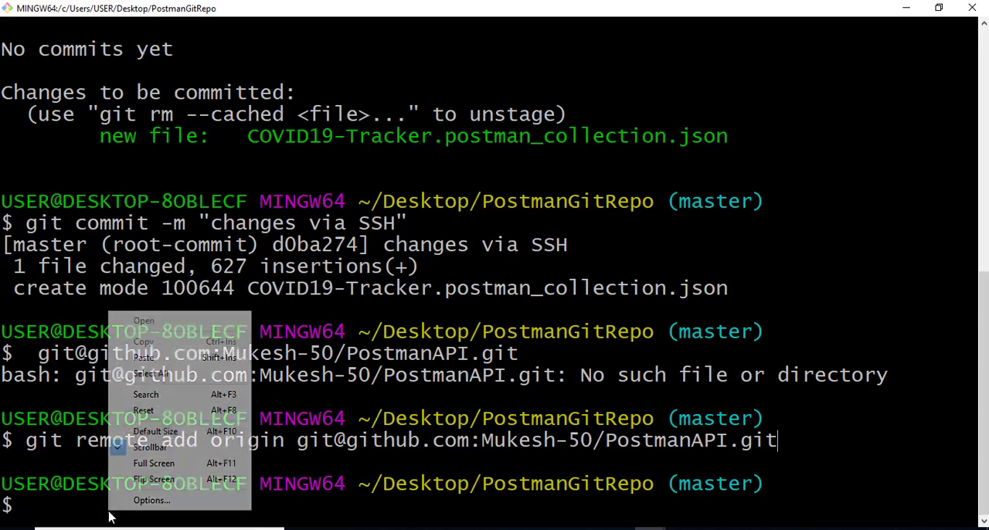
left_click(144, 357)
key("Return")
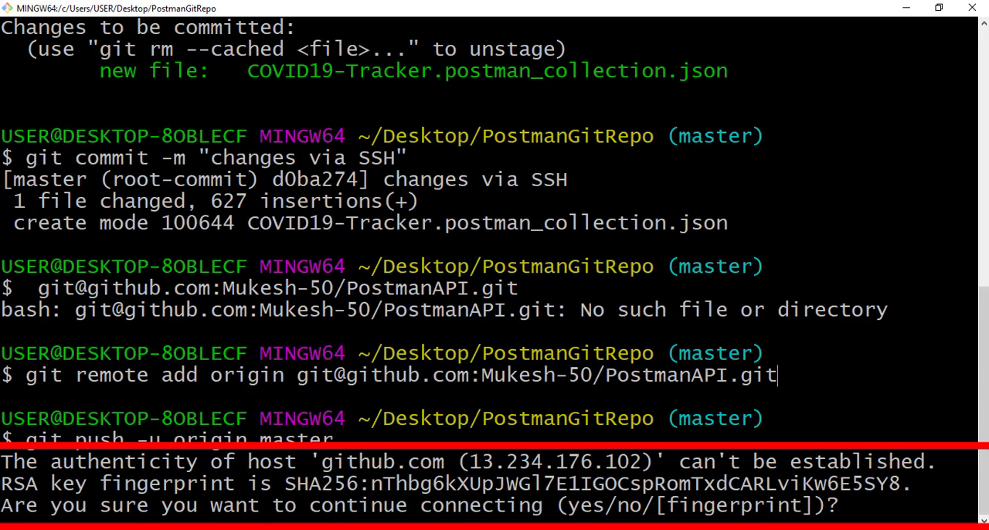
type("yes")
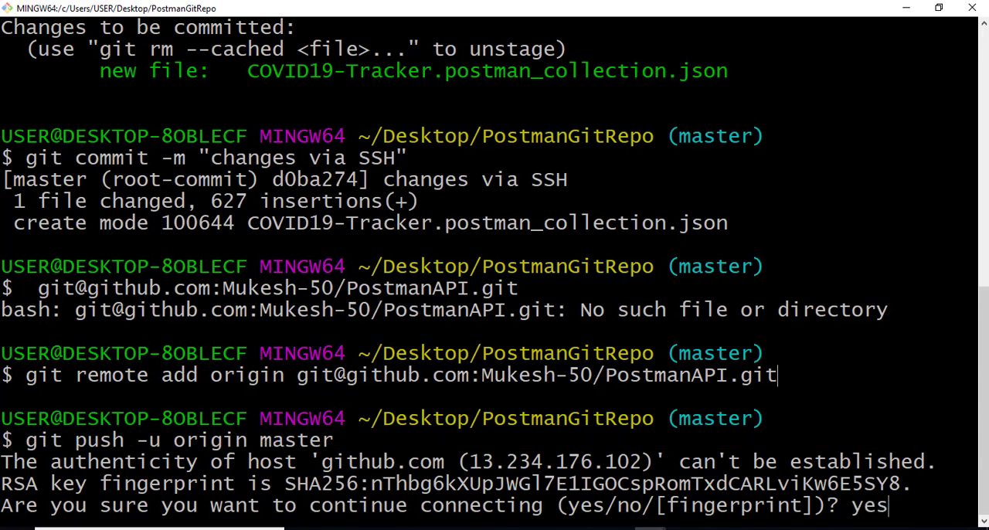
key("Return")
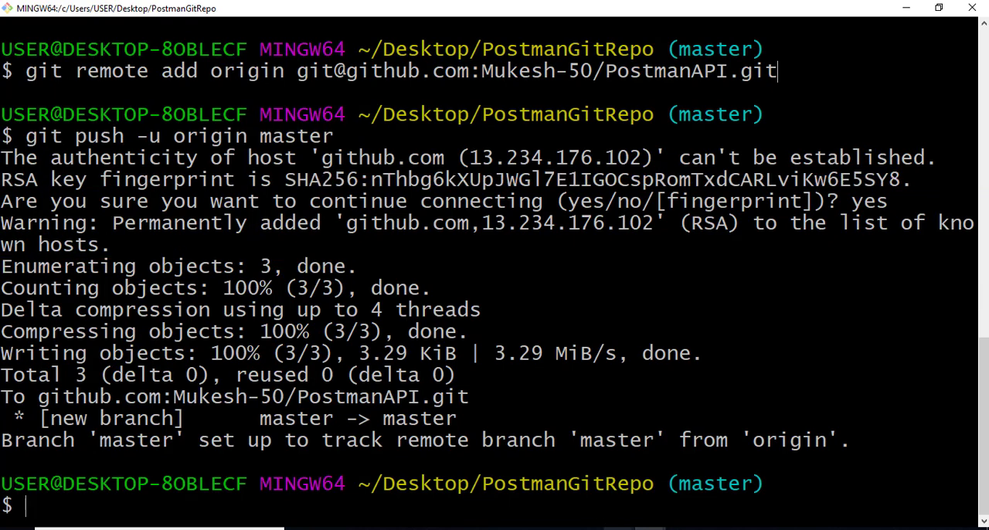
- Open the known_hosts file from the .ssh folder in Notepad++ to inspect the GitHub host entry
left_click(619, 529)
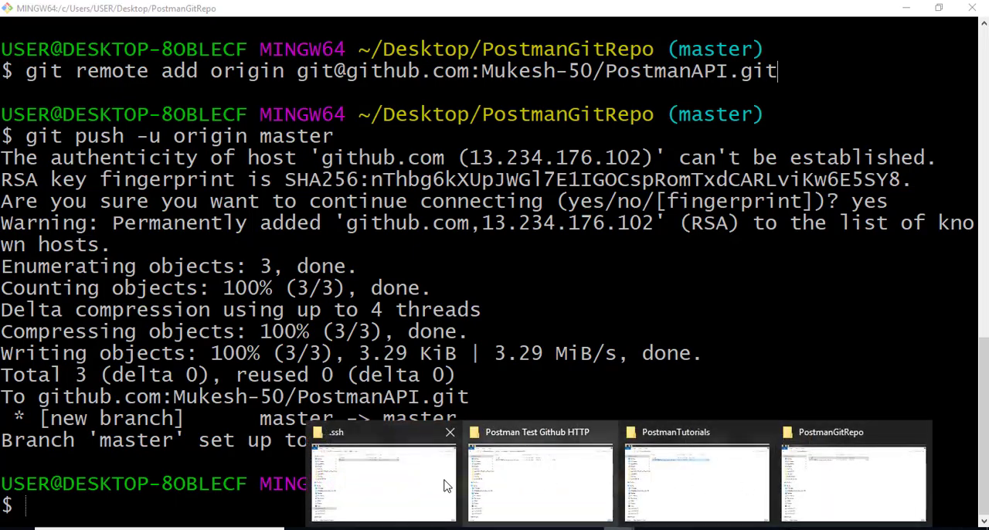
left_click(390, 485)
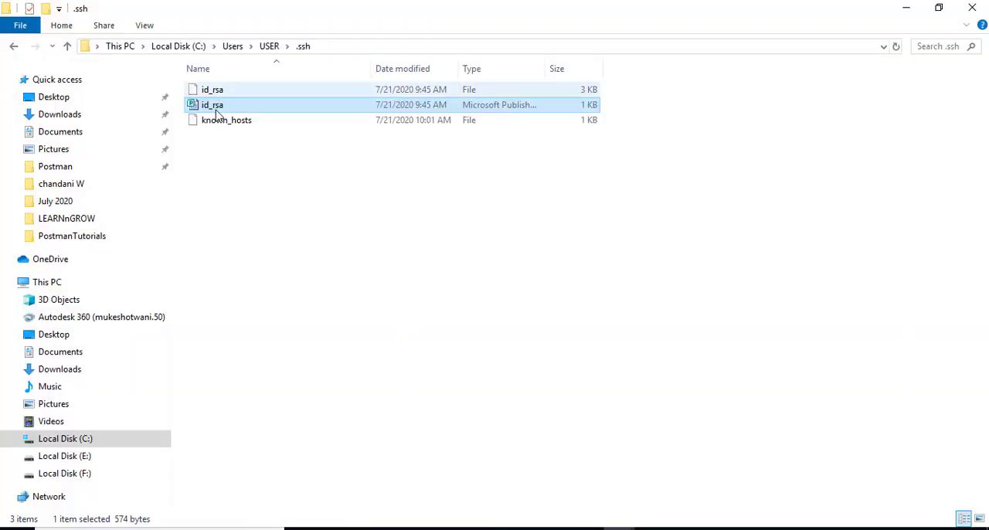
left_click(230, 127)
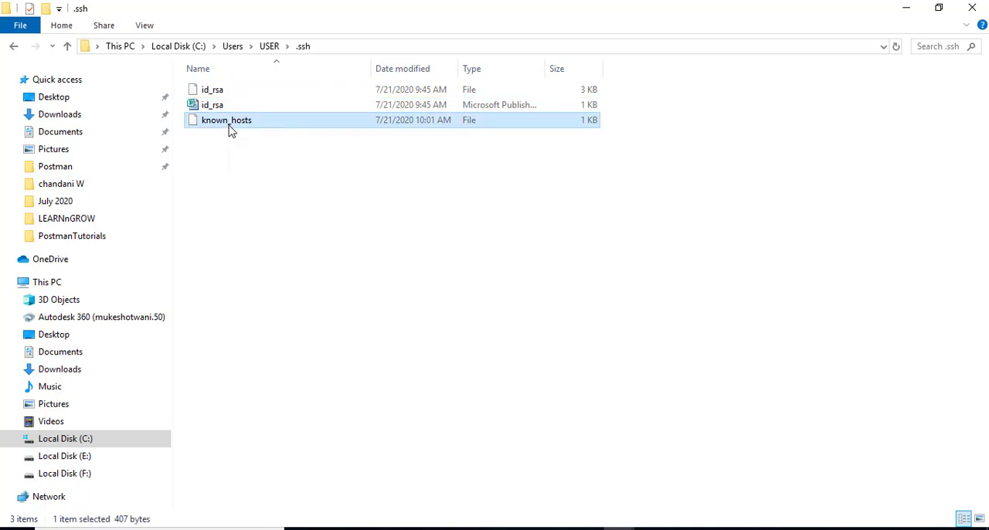
right_click(230, 126)
left_click(284, 169)
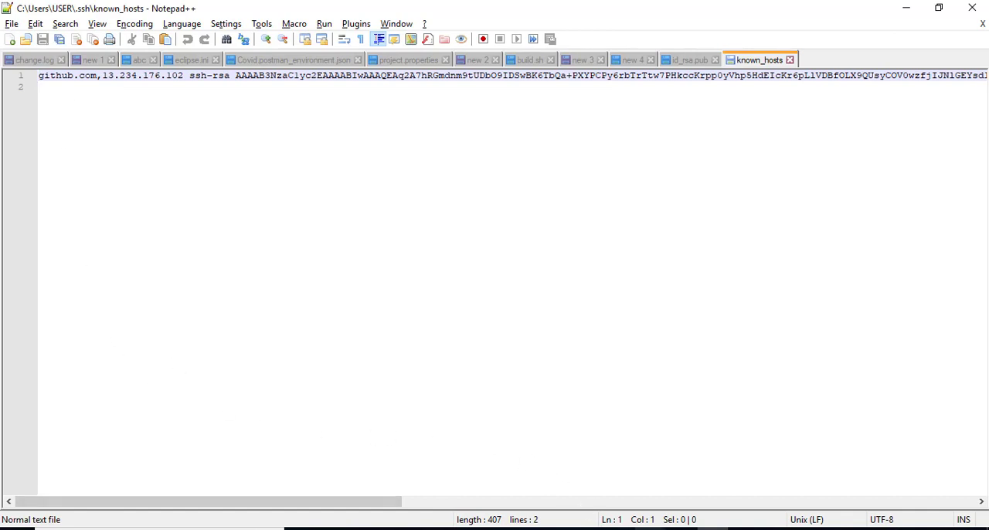
- Return to the PostmanAPI repository page on GitHub and reload it to check the pushed collection file
left_click(636, 529)
left_click(740, 506)
key("alt+Tab")
key("alt+Tab")
key("alt+Tab")
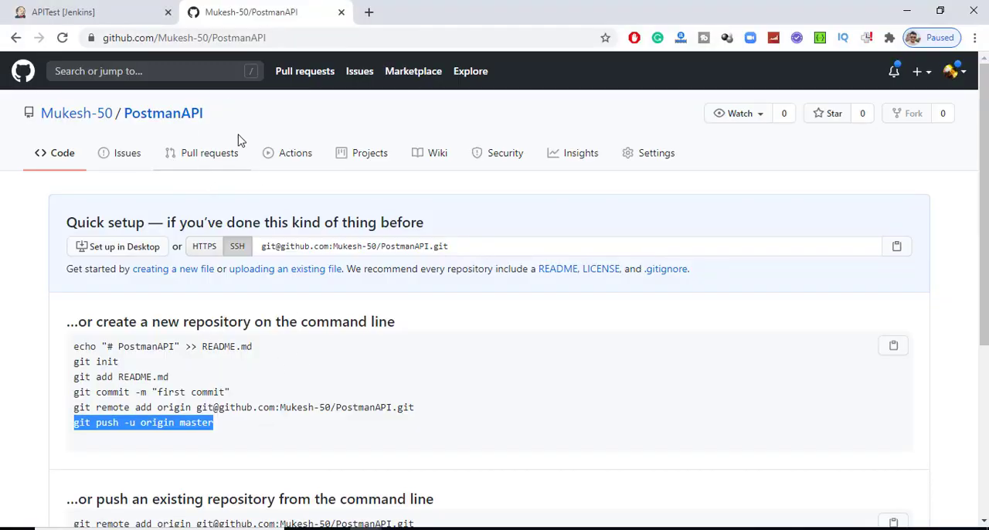
left_click(62, 37)
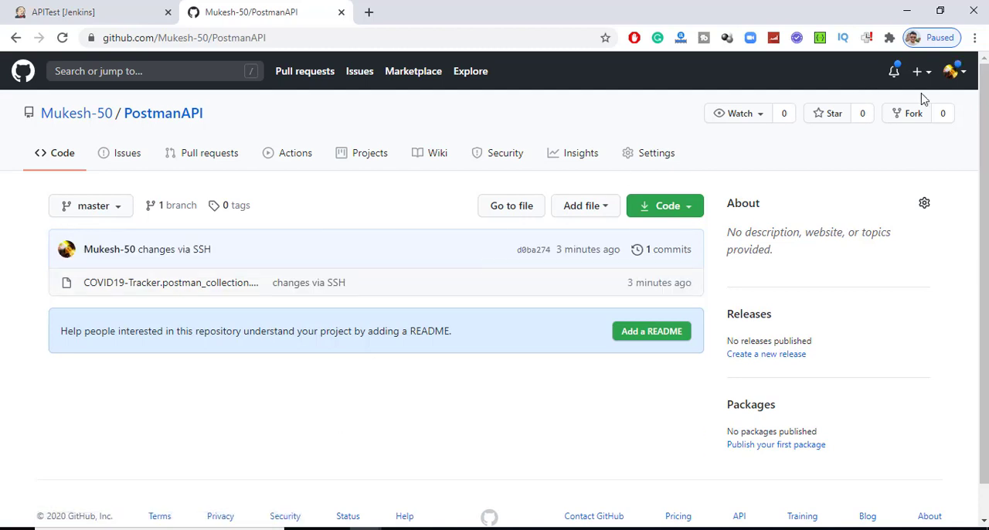
- Open the SSH and GPG keys page in the GitHub account settings and examine PostmanKey's added and last-used dates
left_click(958, 74)
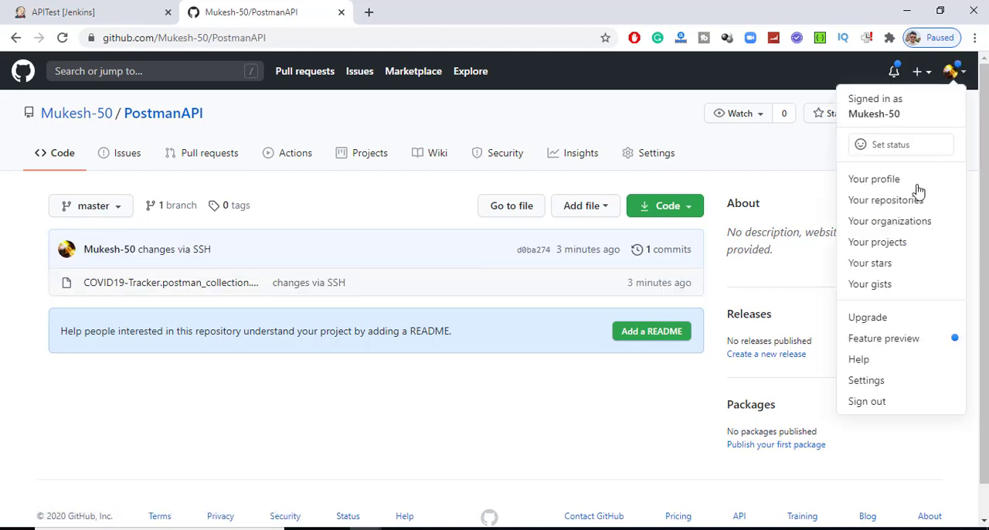
left_click(877, 379)
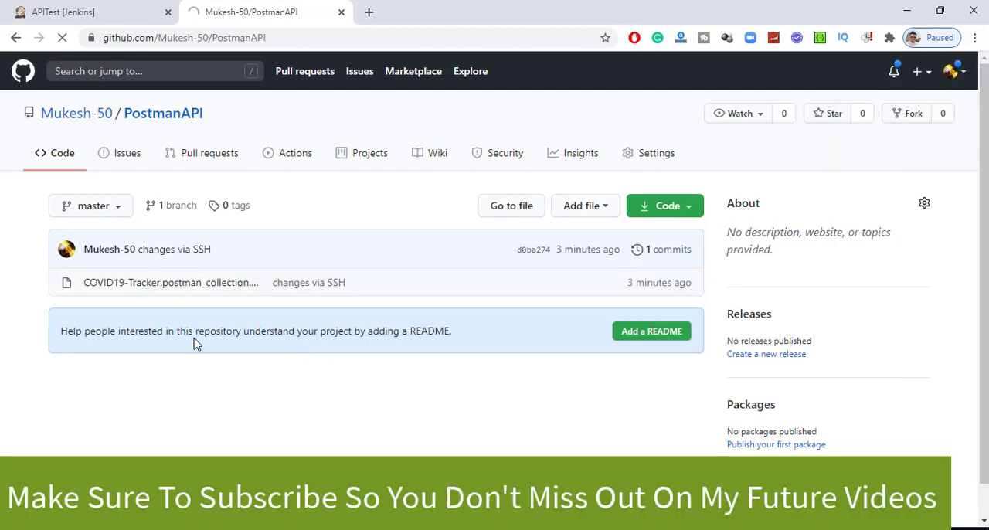
left_click(188, 404)
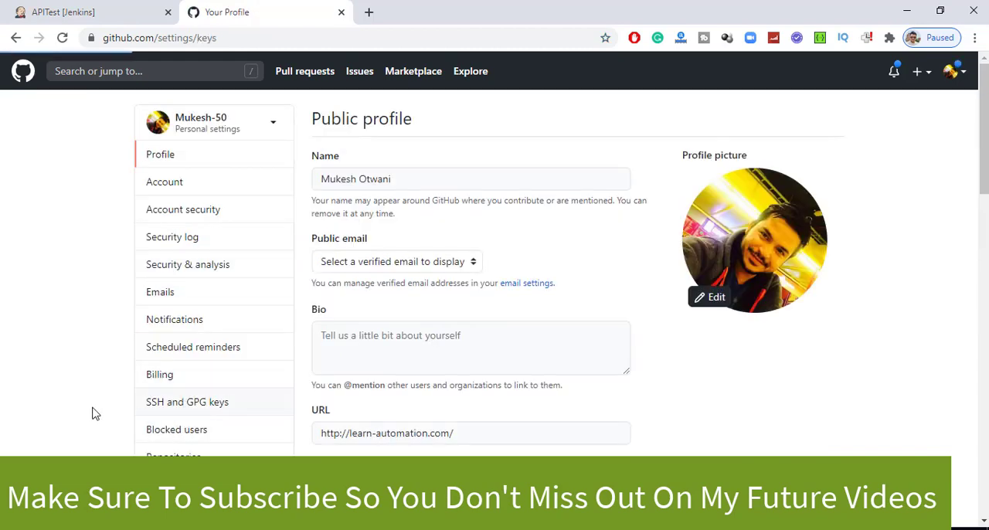
scroll(502, 409, "down", 4)
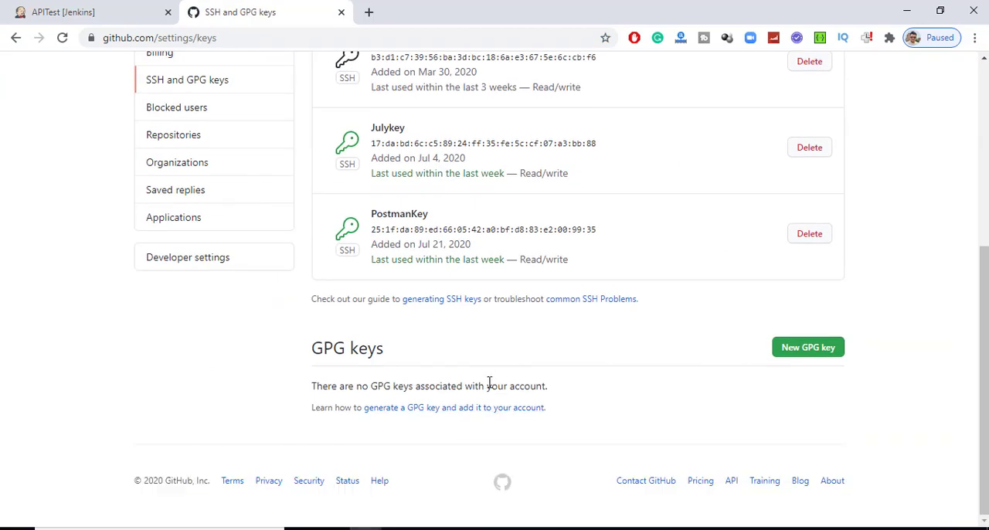
left_click_drag(371, 213, 438, 215)
left_click(482, 251)
left_click_drag(434, 246, 533, 252)
left_click(483, 284)
key("alt+Tab")
key("alt+Tab")
- Switch to Jenkins, open the Postman Test Github HTTP job and select its name for reuse
left_click(135, 6)
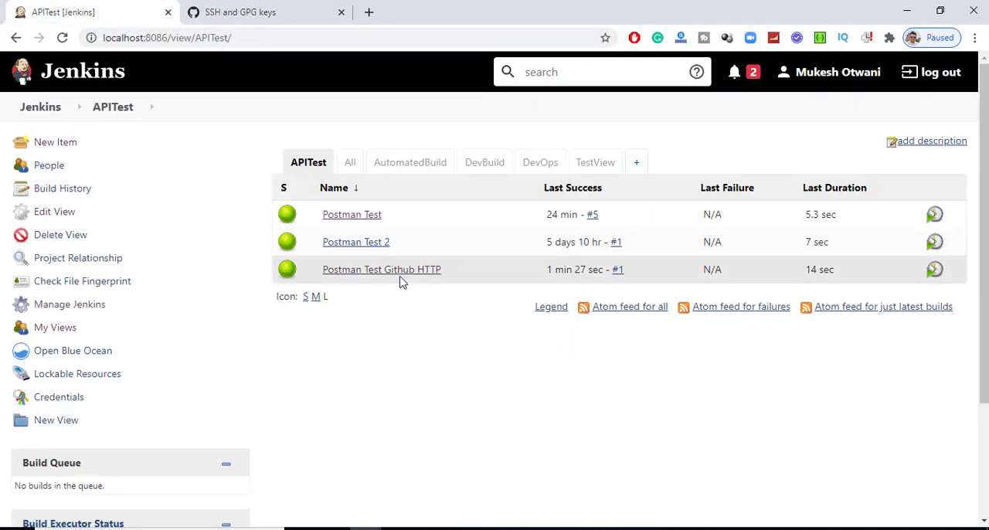
left_click(437, 283)
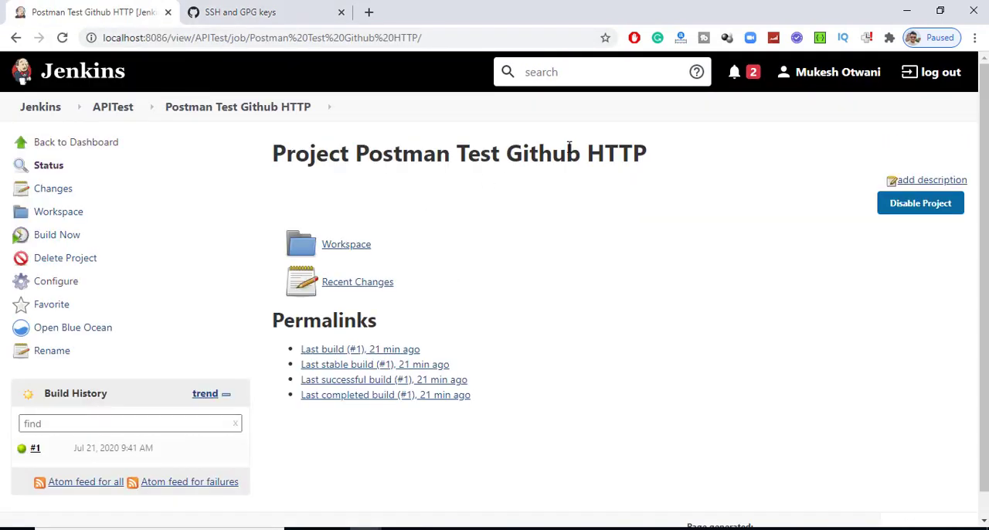
left_click_drag(666, 148, 359, 144)
key("ctrl+c")
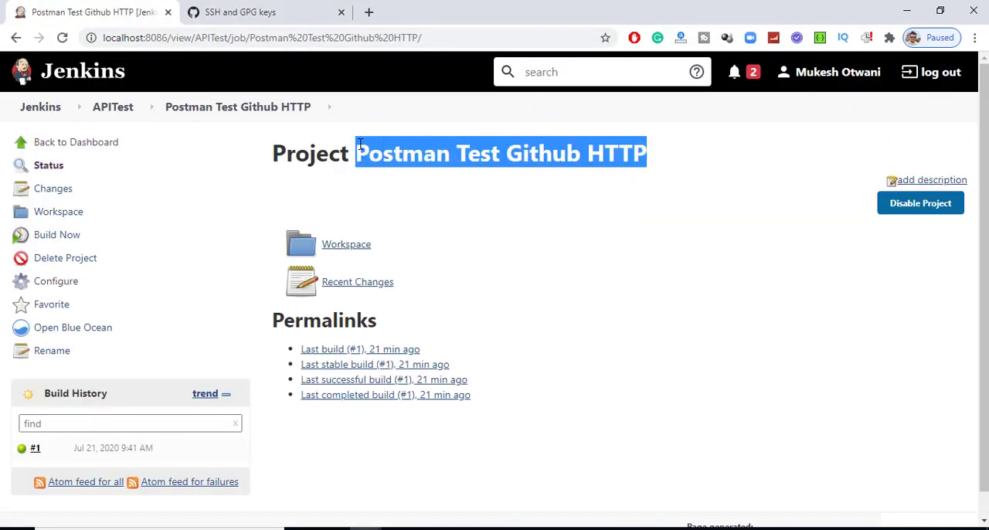
- Start a new item in the APITest view and set it to copy from Postman Test Github HTTP
left_click(123, 106)
left_click(31, 144)
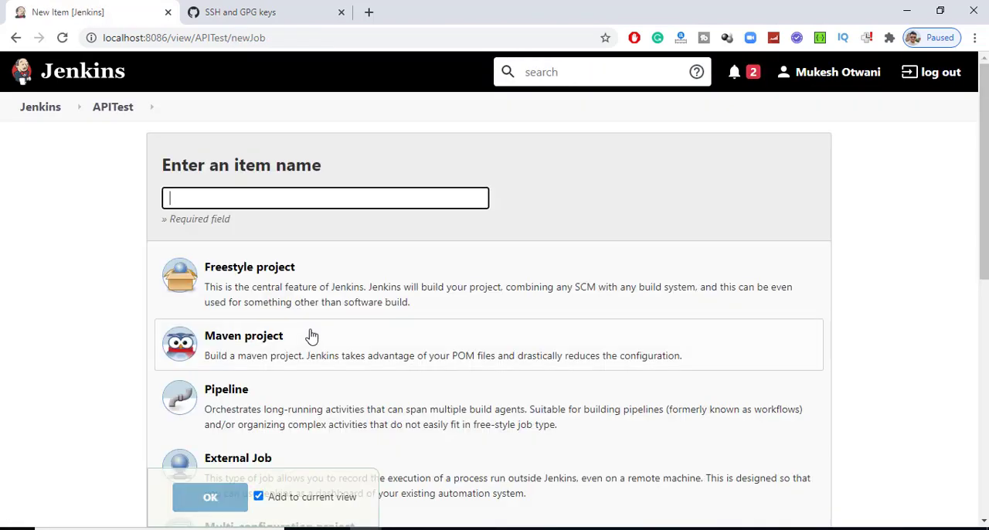
scroll(325, 325, "down", 4)
scroll(290, 417, "down", 2)
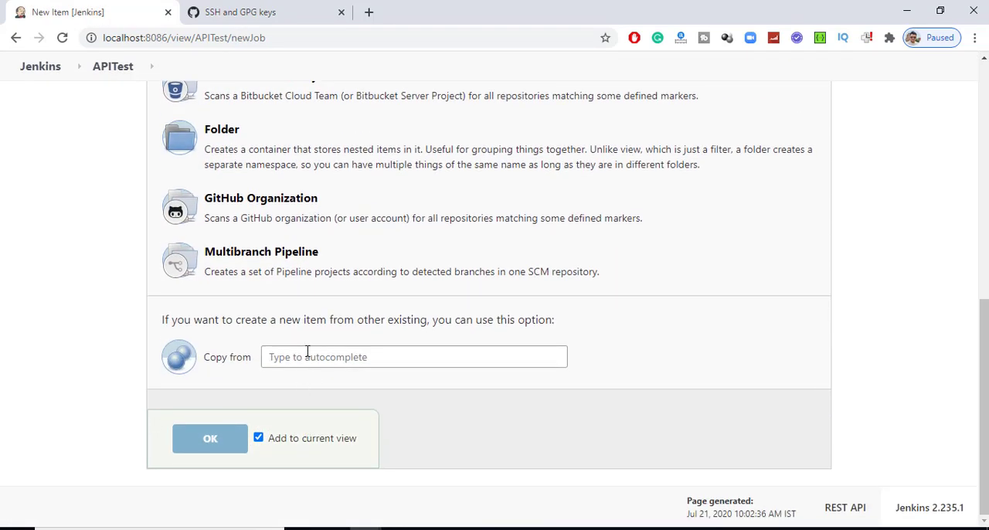
left_click(309, 353)
key("ctrl+v")
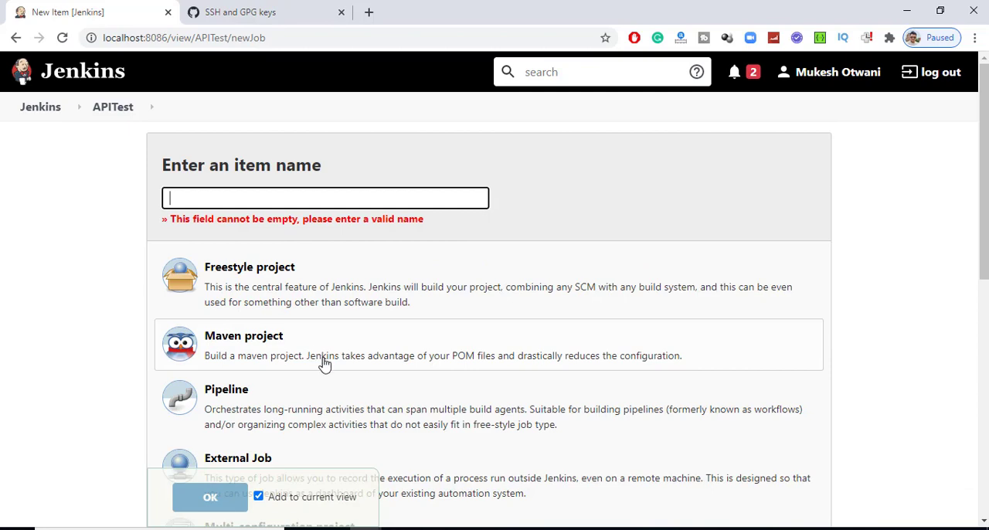
- Name the new item Postman Test Github SSH and create it as a copy of Postman Test Github HTTP
left_click(270, 202)
key("ctrl+v")
key("BackSpace")
key("BackSpace")
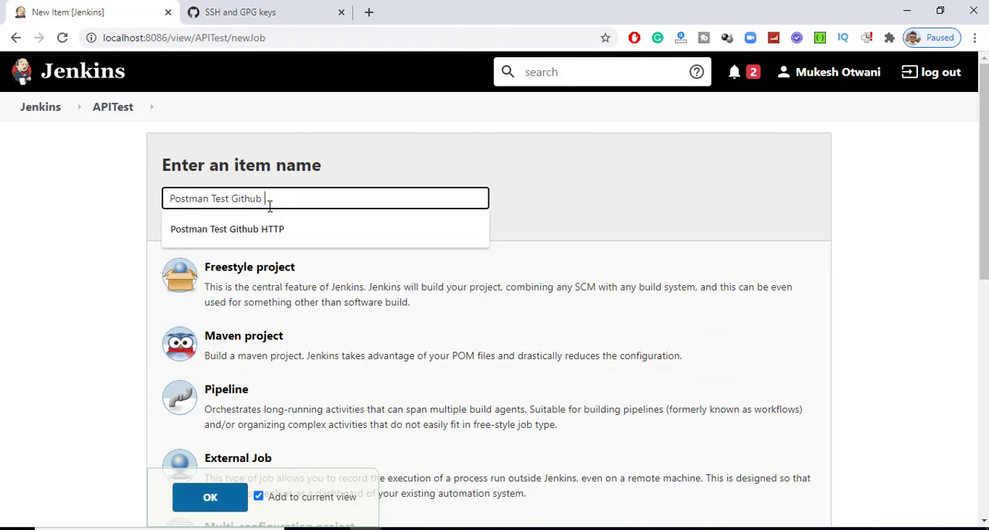
type("SSH")
scroll(454, 215, "down", 7)
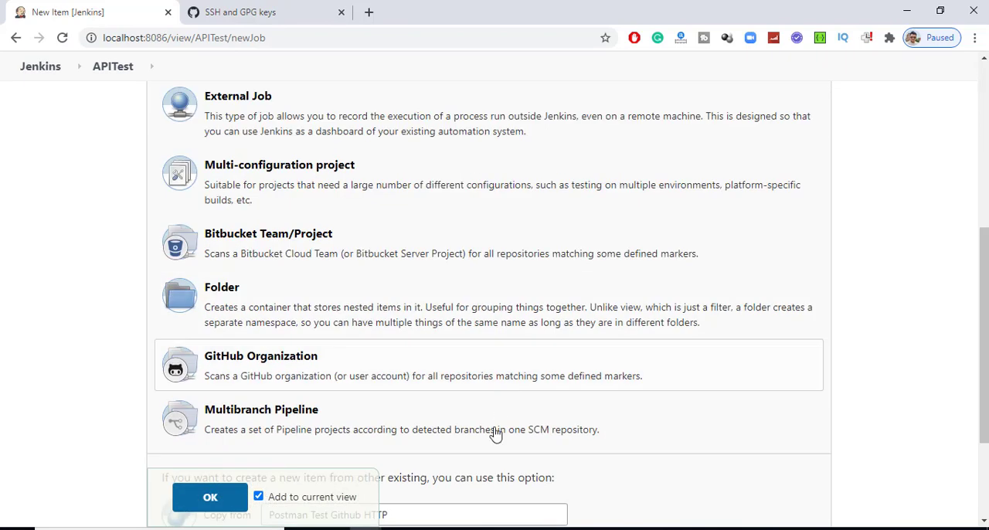
scroll(212, 387, "up", 5)
scroll(208, 378, "up", 2)
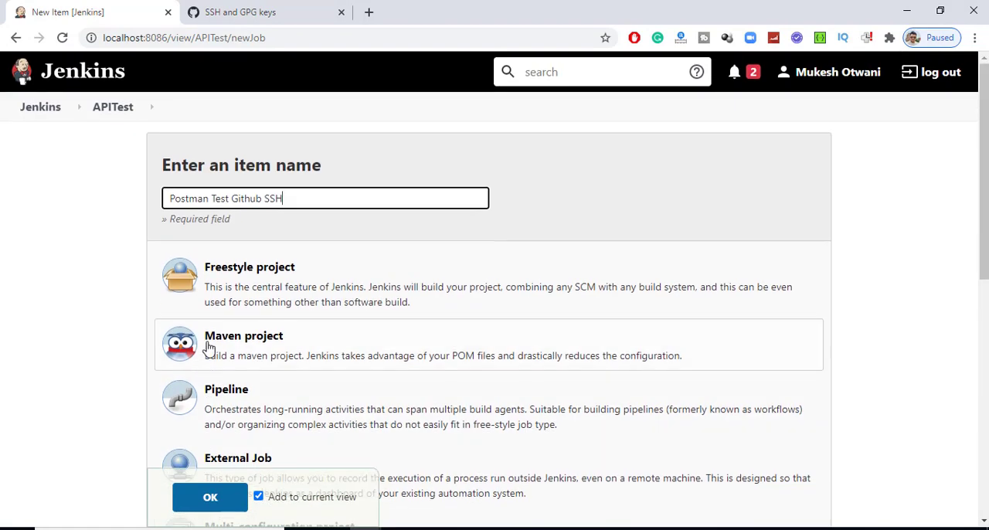
left_click(210, 497)
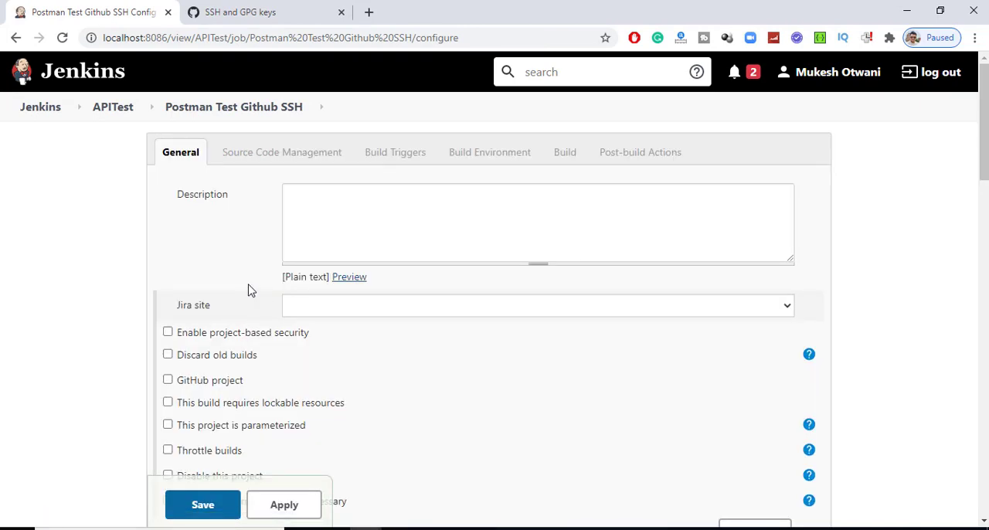
- Check the copied job's newman batch command and Git settings, and copy the PostmanAPI repository's SSH clone URL from GitHub
scroll(248, 290, "down", 12)
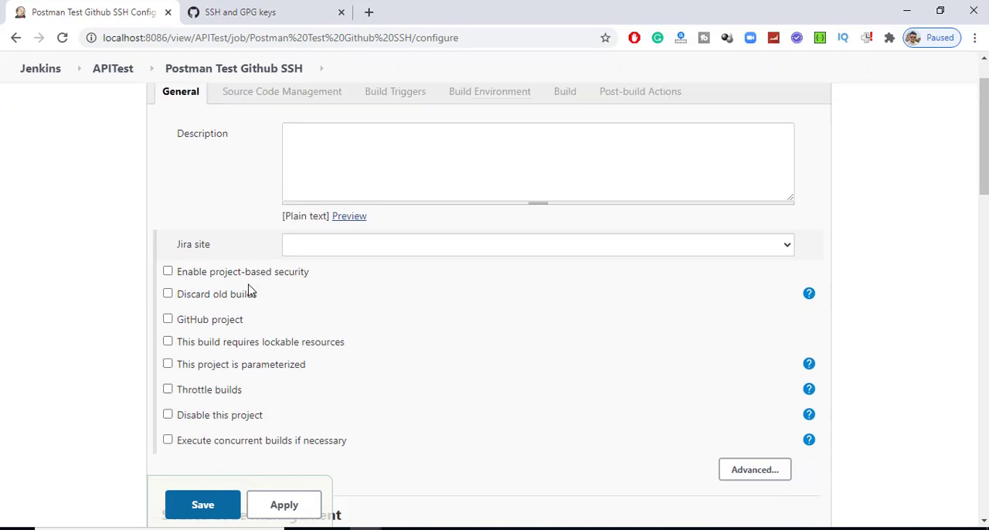
scroll(415, 373, "down", 5)
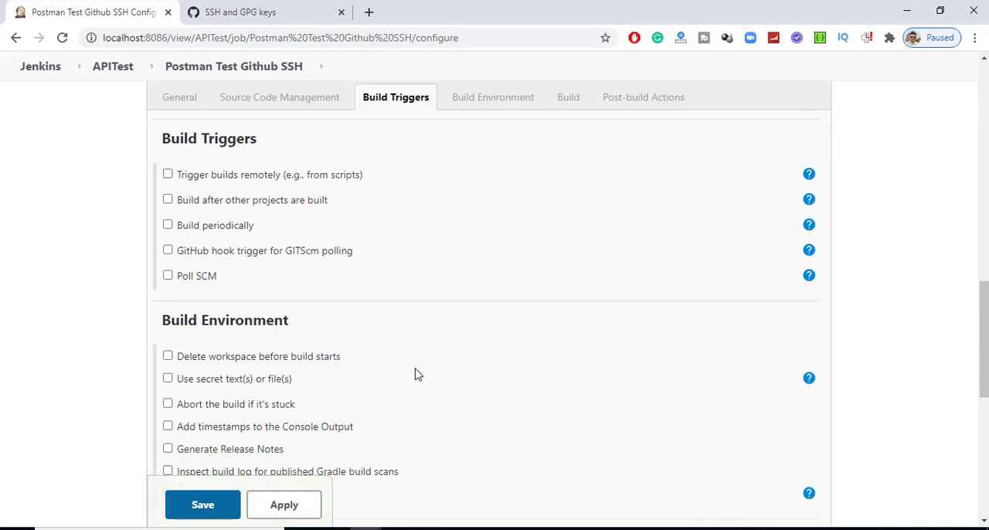
triple_click(302, 288)
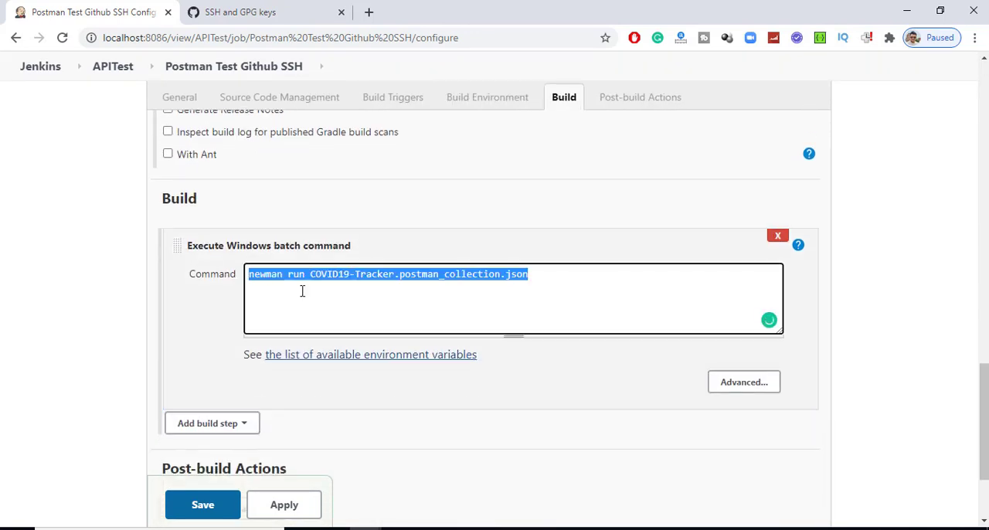
scroll(431, 305, "up", 6)
scroll(428, 309, "up", 5)
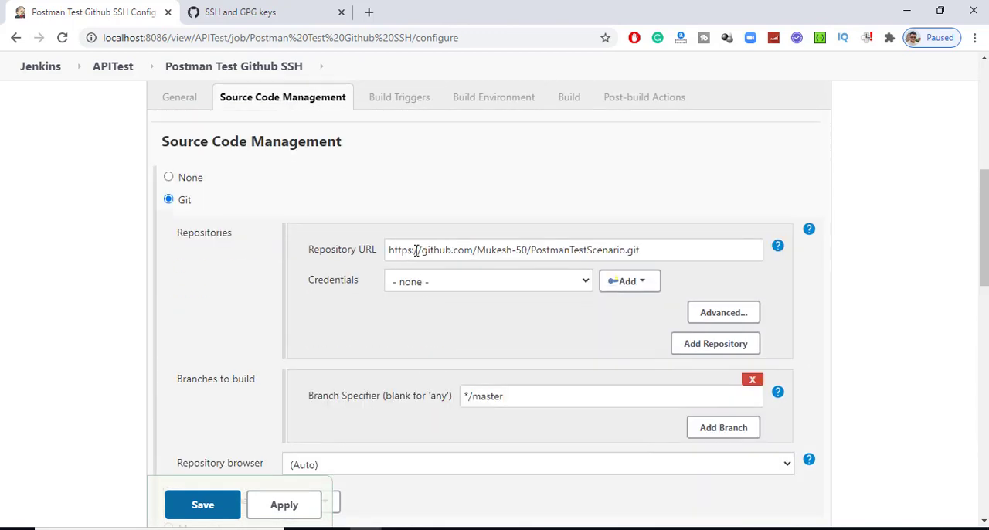
left_click(235, 12)
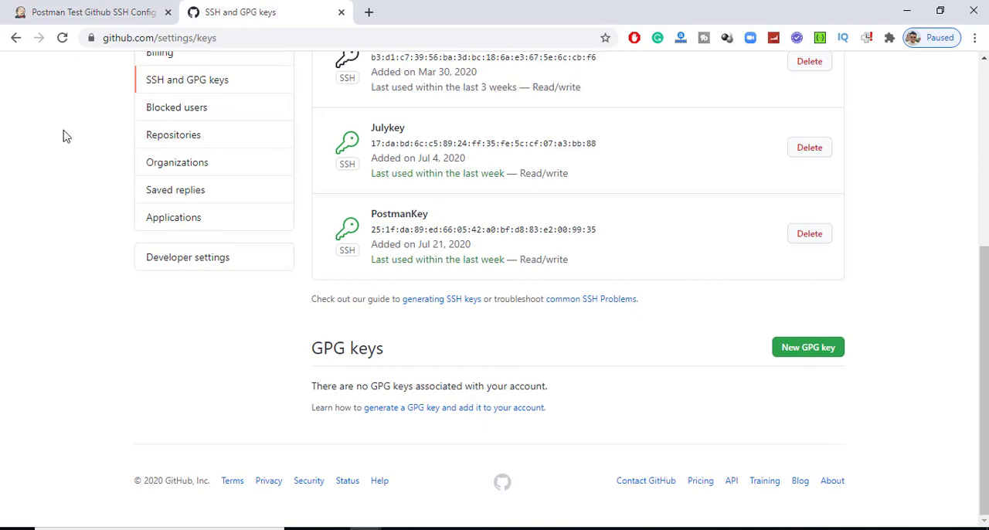
scroll(34, 69, "up", 4)
right_click(16, 37)
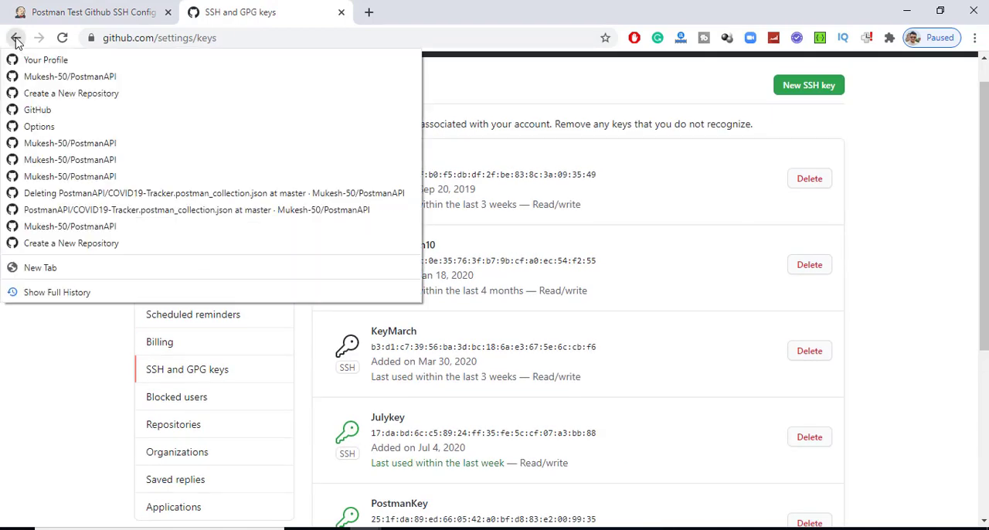
left_click(31, 77)
left_click(664, 205)
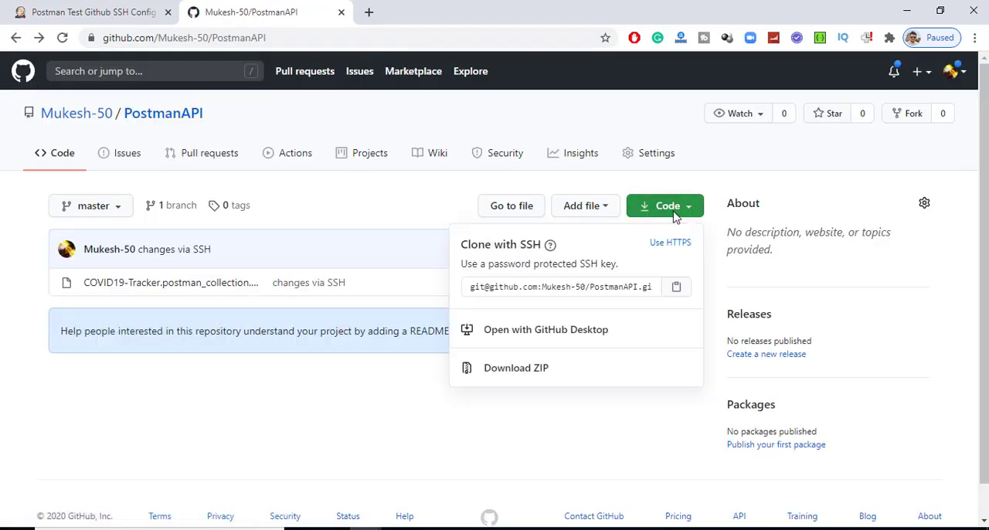
left_click(677, 287)
- Back in Jenkins, replace the job's Git repository URL with the copied PostmanAPI SSH URL and save the configuration
left_click(151, 9)
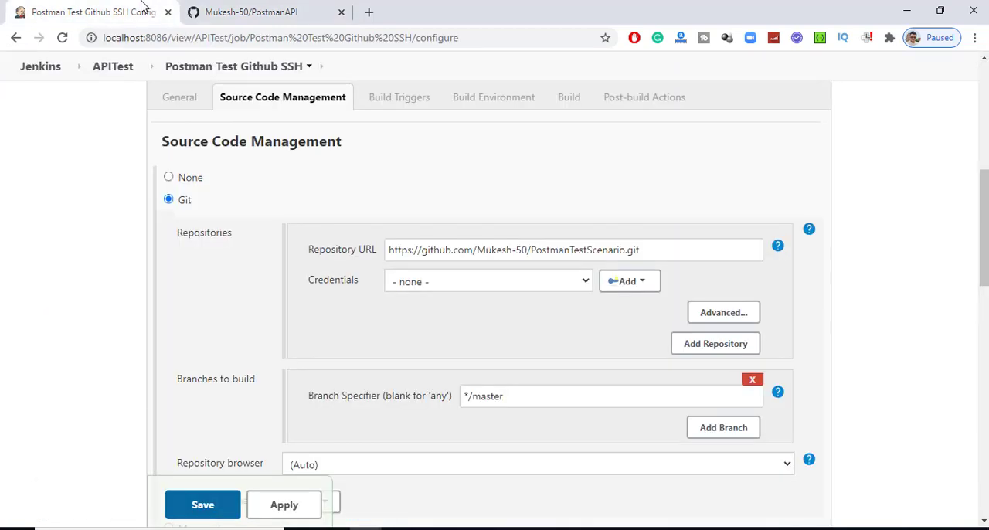
left_click_drag(675, 250, 204, 260)
key("ctrl+v")
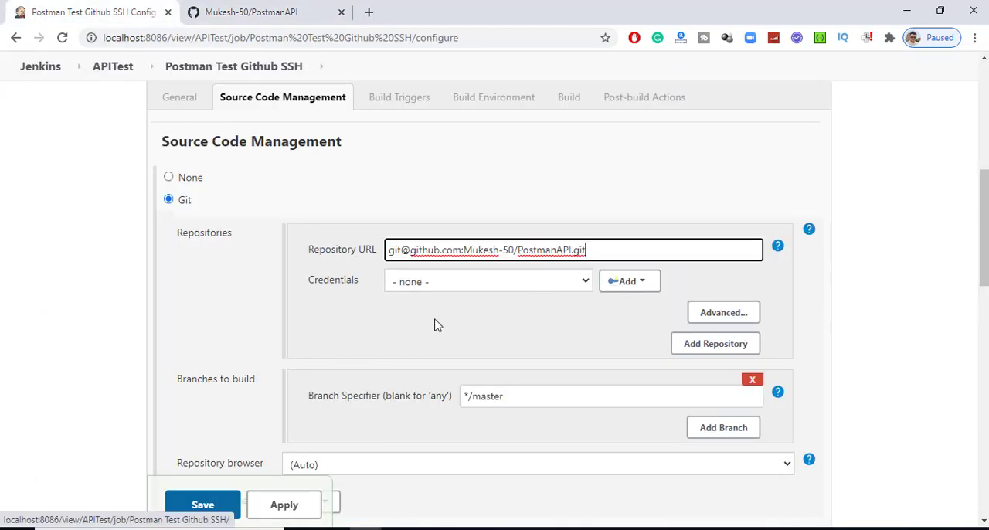
left_click(433, 323)
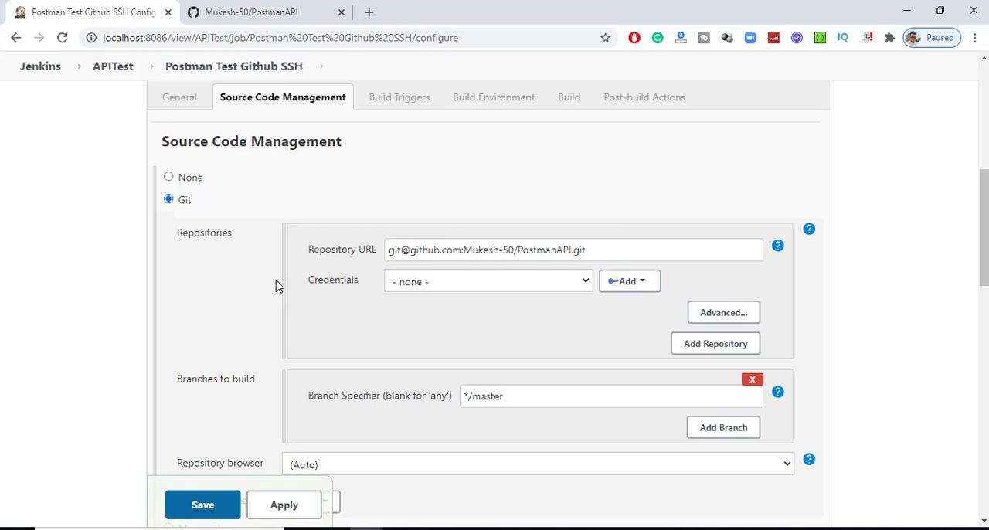
scroll(307, 357, "down", 10)
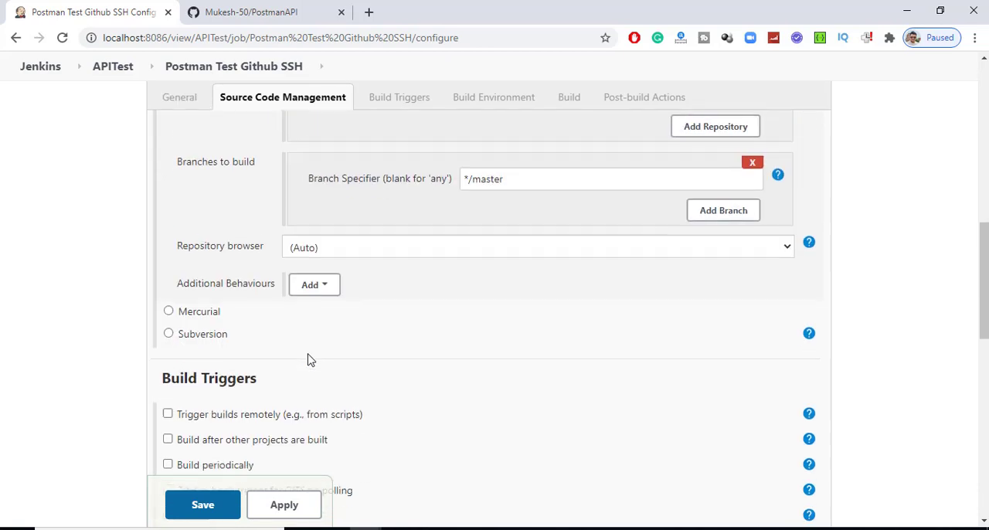
scroll(292, 376, "down", 2)
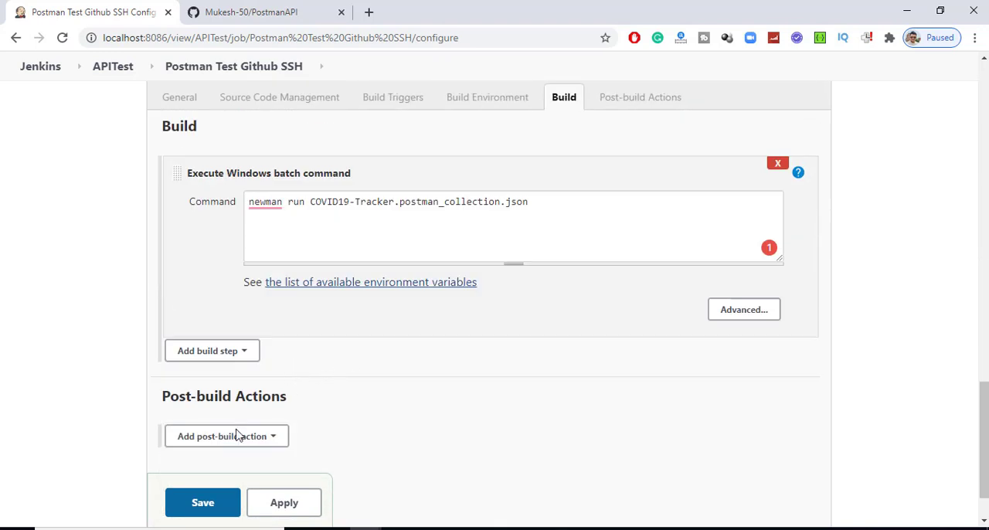
left_click(200, 504)
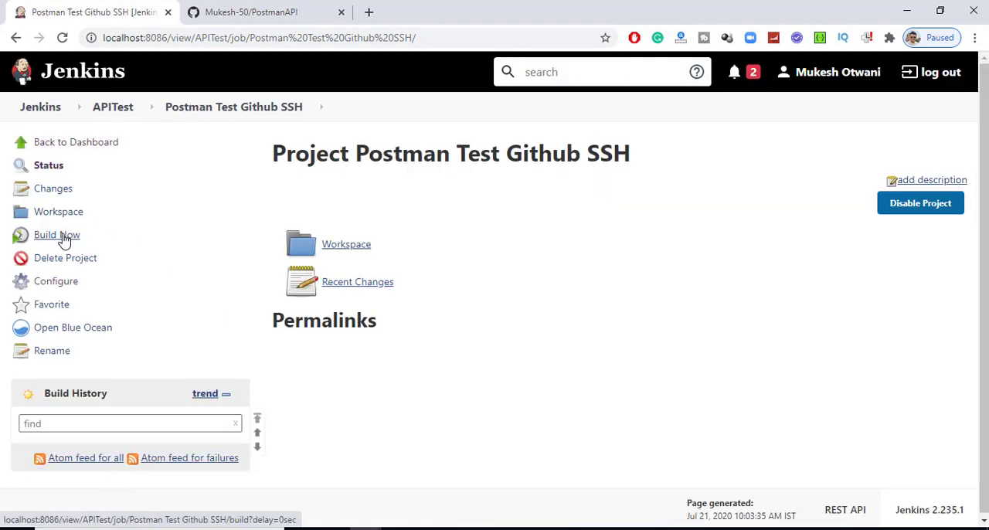
- Build the Postman Test Github SSH job and open the console output of build #1
left_click(64, 234)
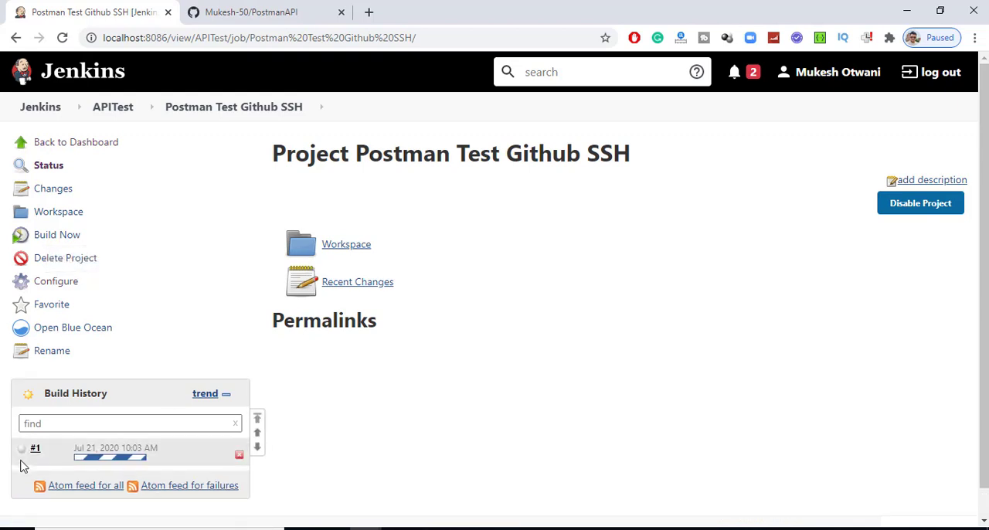
left_click(21, 454)
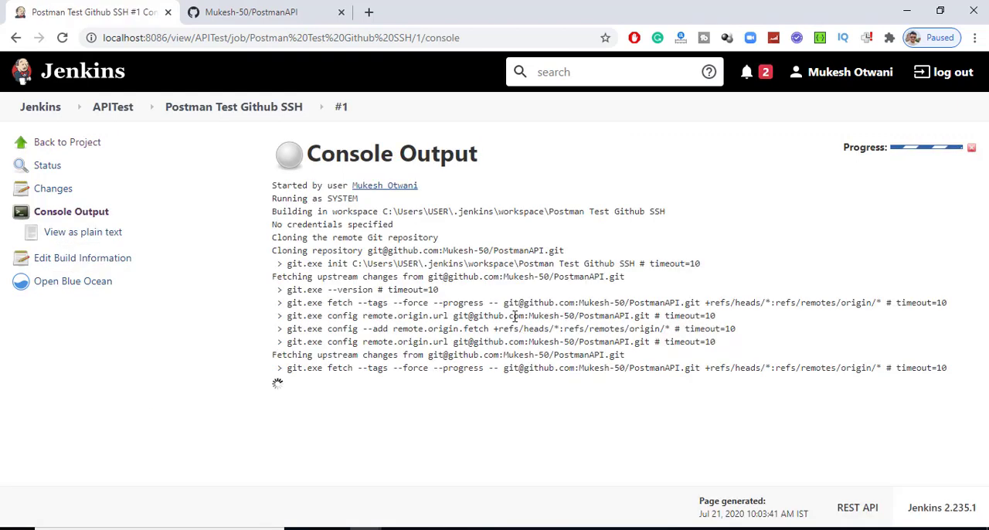